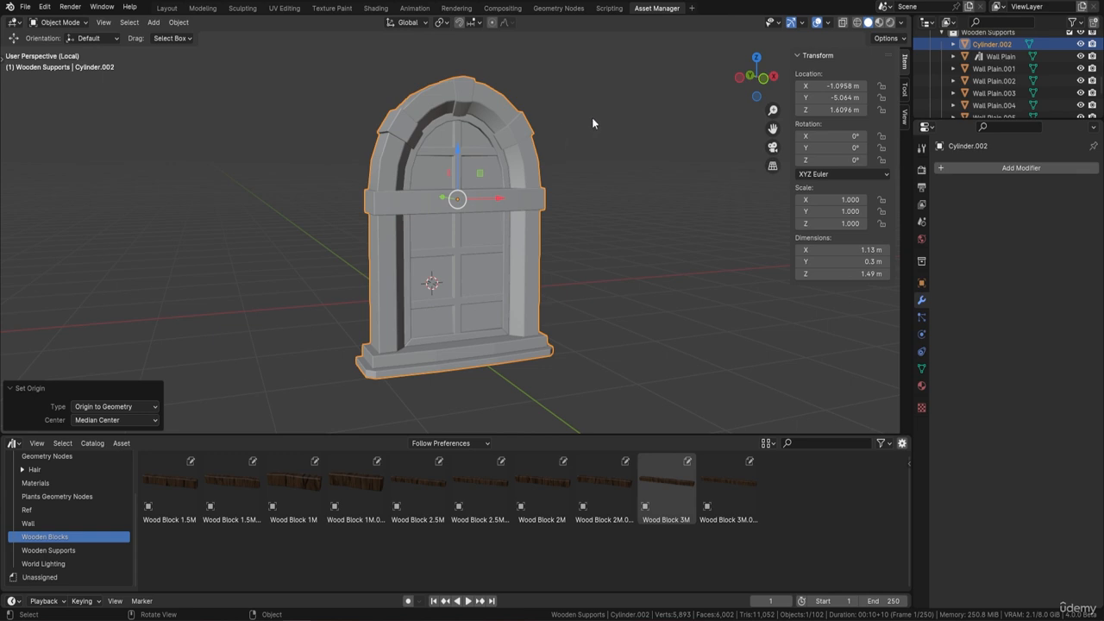
# - Preview the arched window with materials and apply Light Wood, Glass Lit and Glass Unlit to it in turn from the Materials asset catalog
pyautogui.click(879, 22)
pyautogui.moveTo(532, 165); pyautogui.dragTo(385, 169, button='middle')
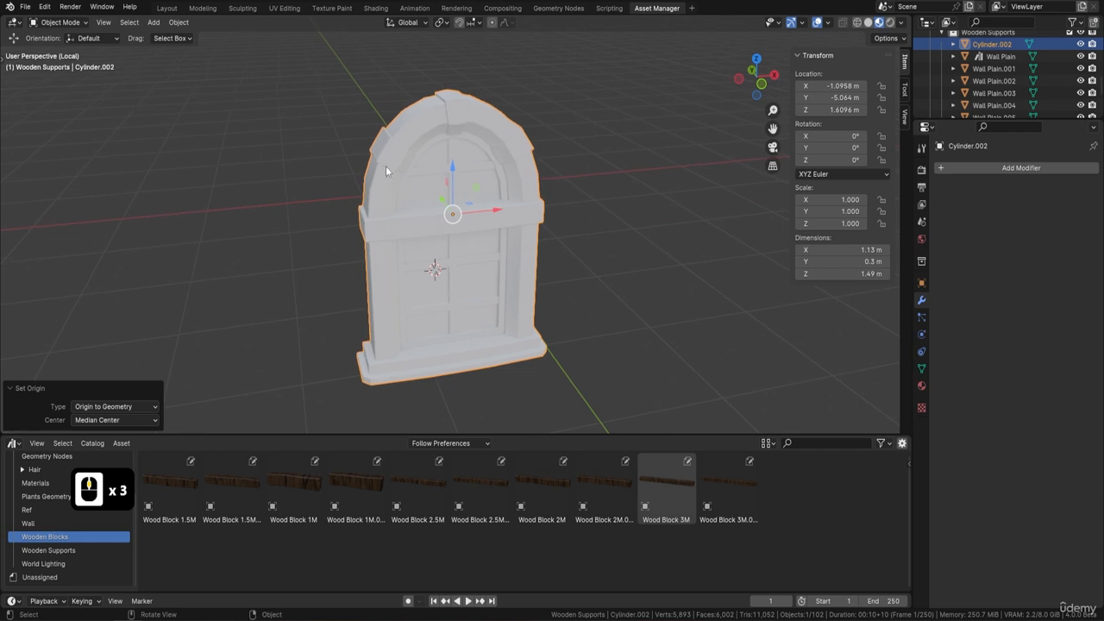
pyautogui.click(52, 483)
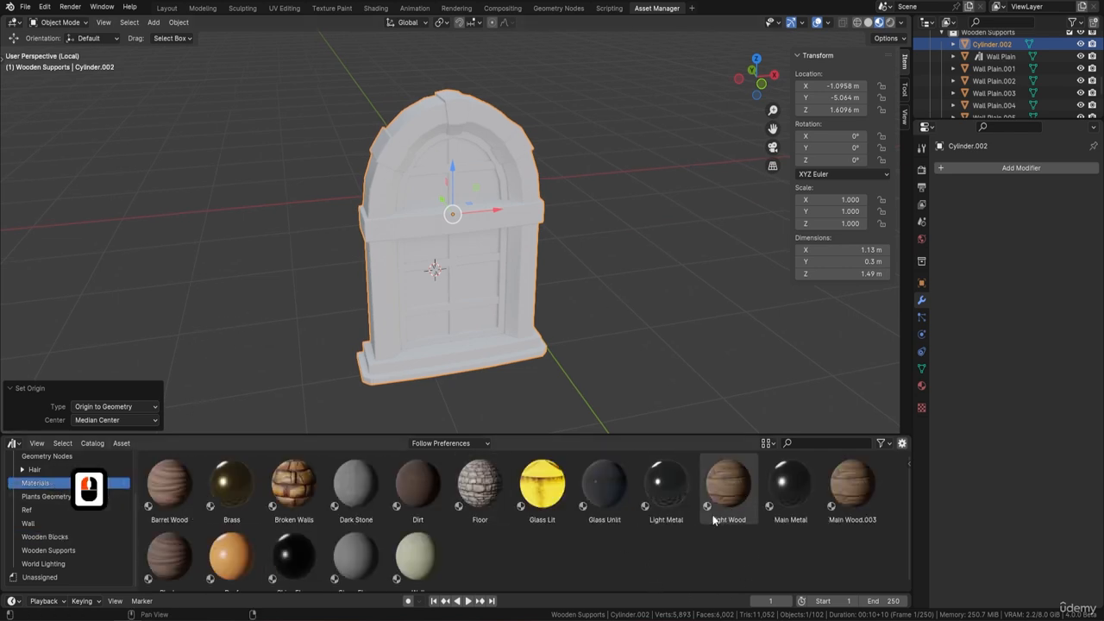
pyautogui.moveTo(729, 485); pyautogui.dragTo(470, 240)
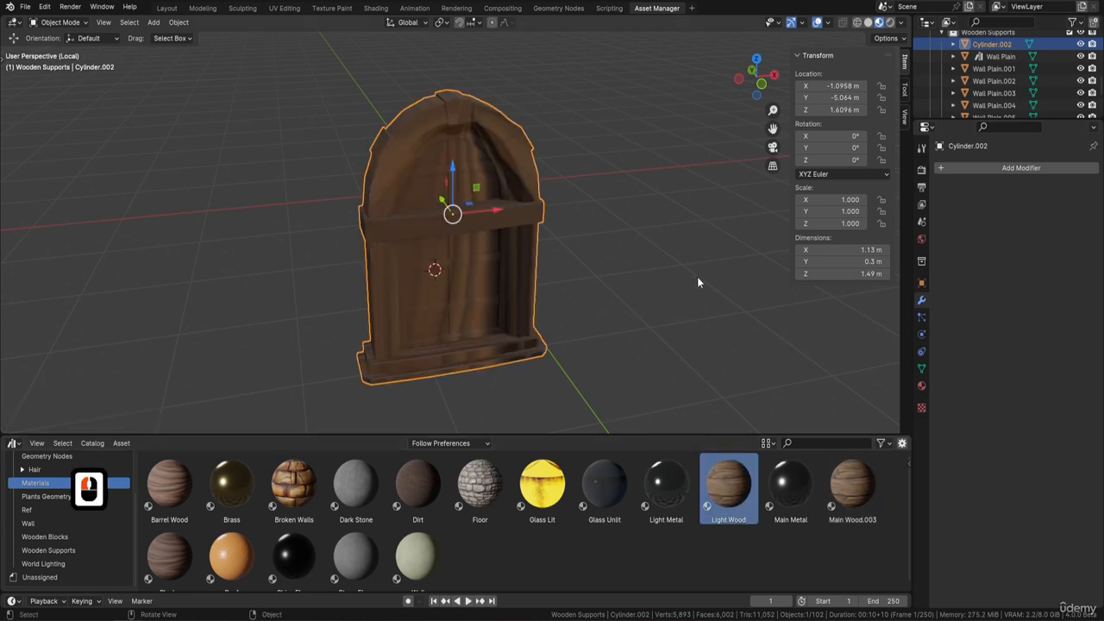
pyautogui.moveTo(542, 483); pyautogui.dragTo(457, 268)
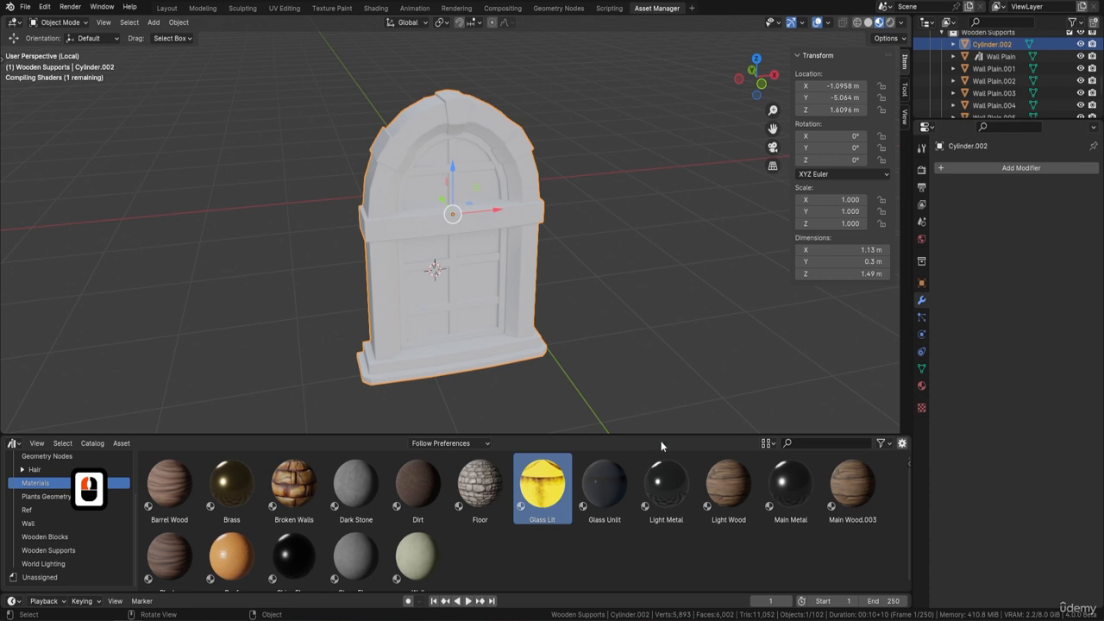
pyautogui.click(608, 484)
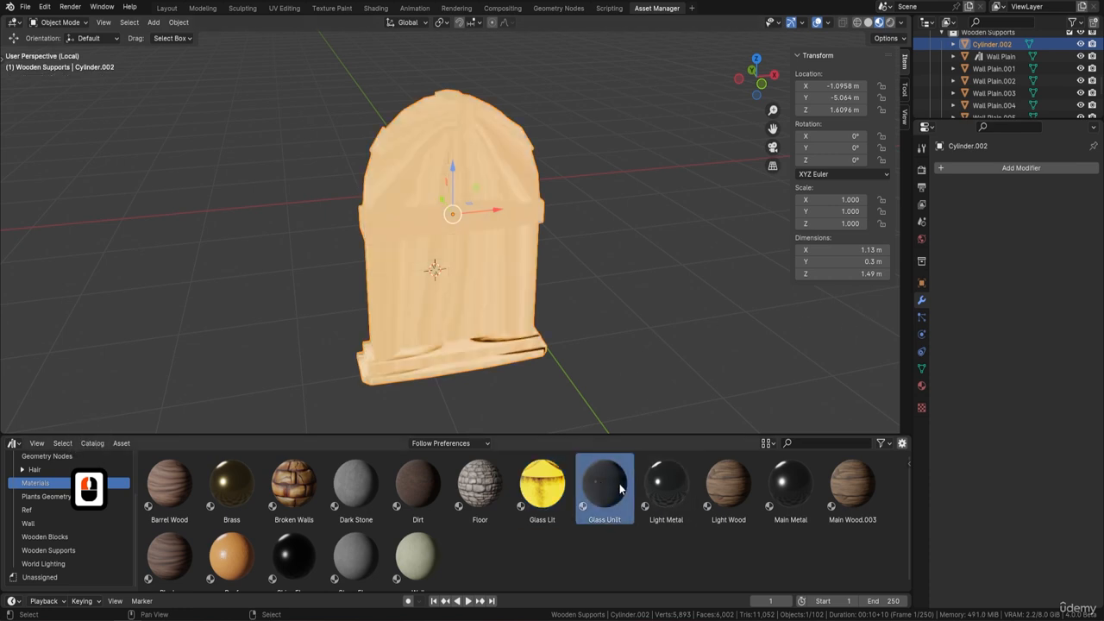
pyautogui.moveTo(619, 488); pyautogui.dragTo(527, 321)
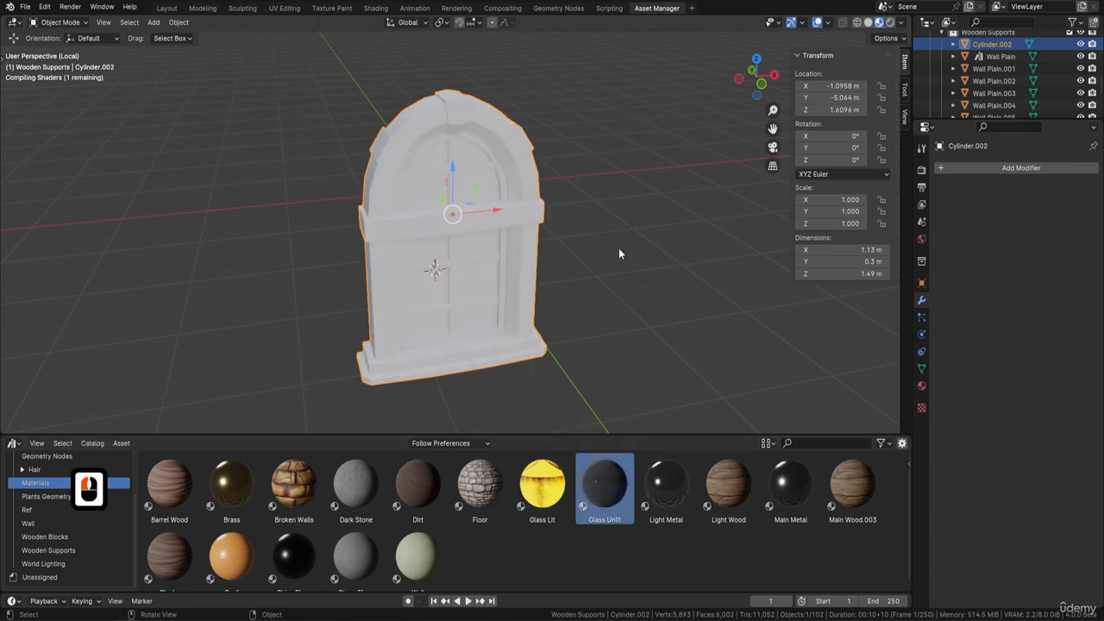
# - Replace the arched window's material with Main Wood.003
pyautogui.click(922, 385)
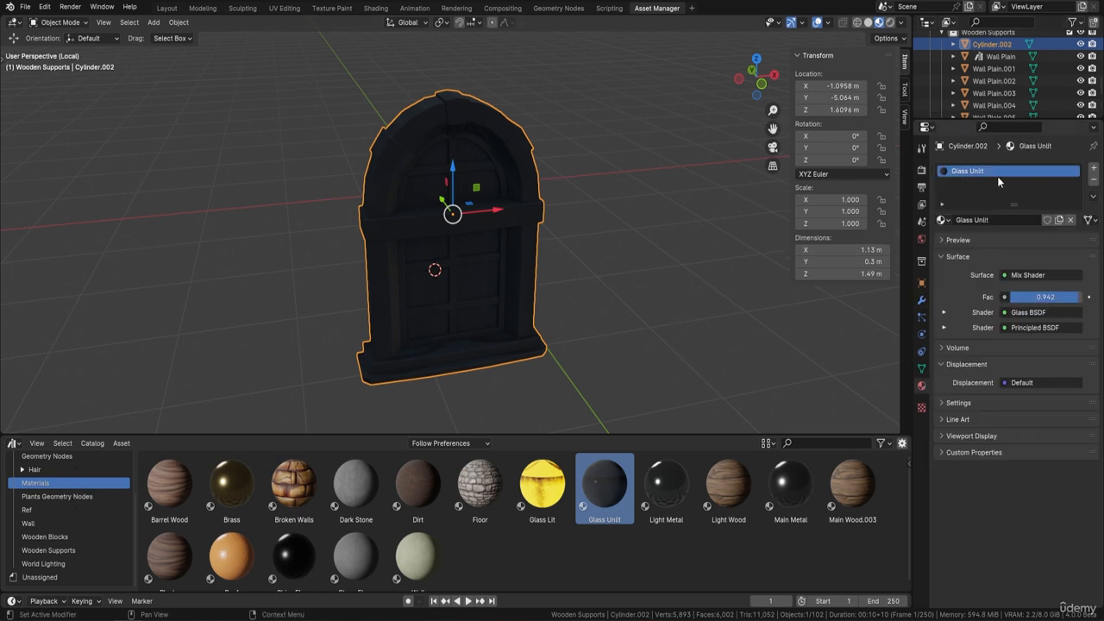
pyautogui.click(943, 221)
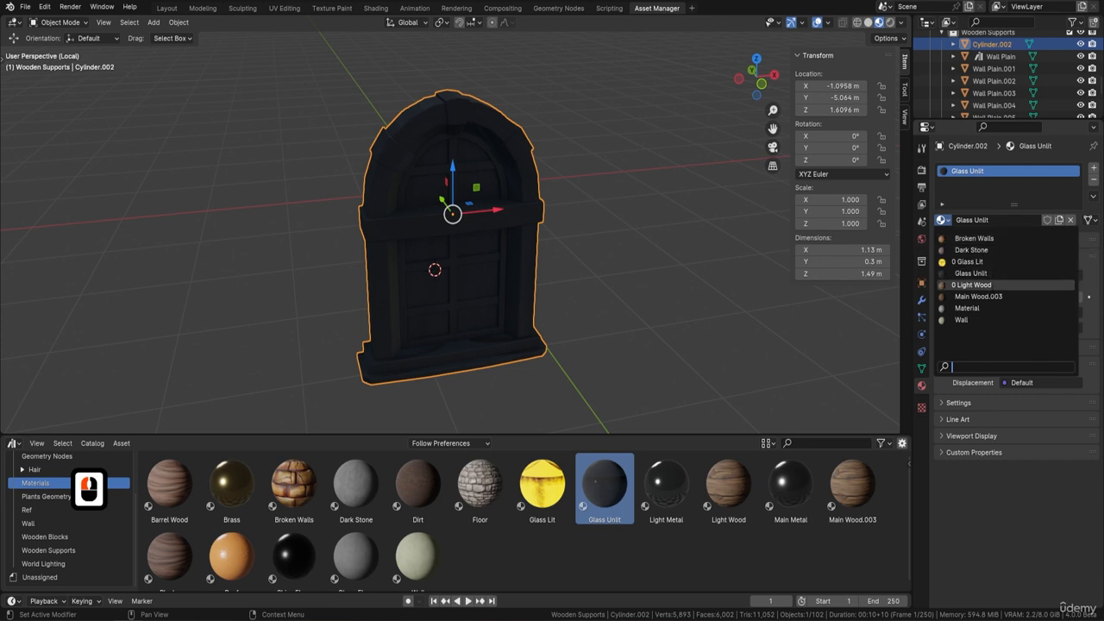
pyautogui.click(979, 296)
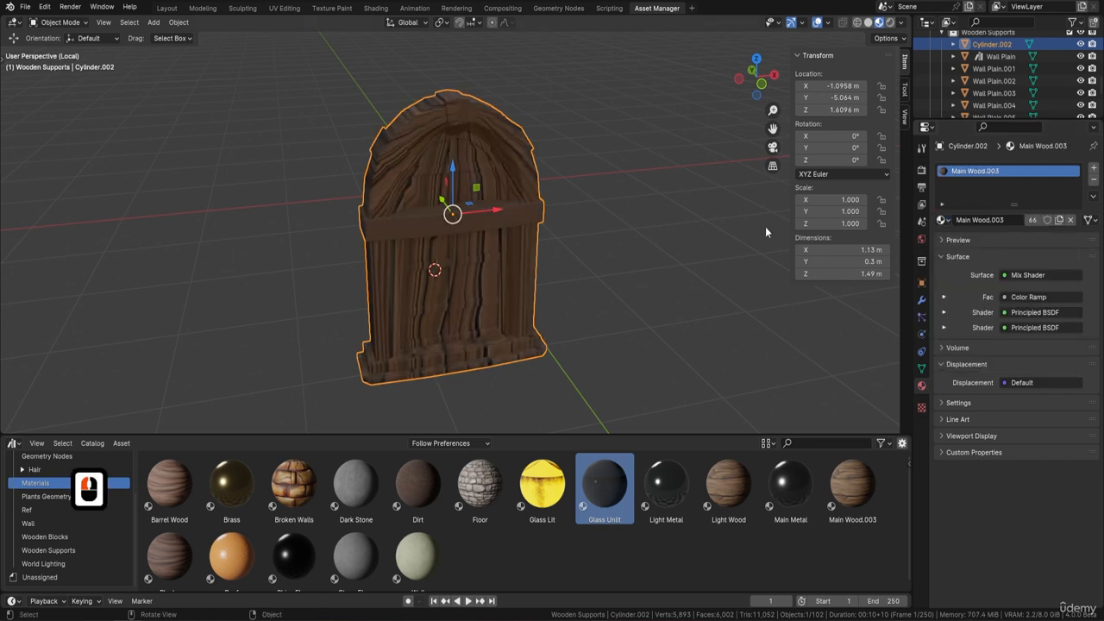
# - Add two more material slots to the arched window and assign Light Wood and Glass Lit to them
pyautogui.click(1094, 170)
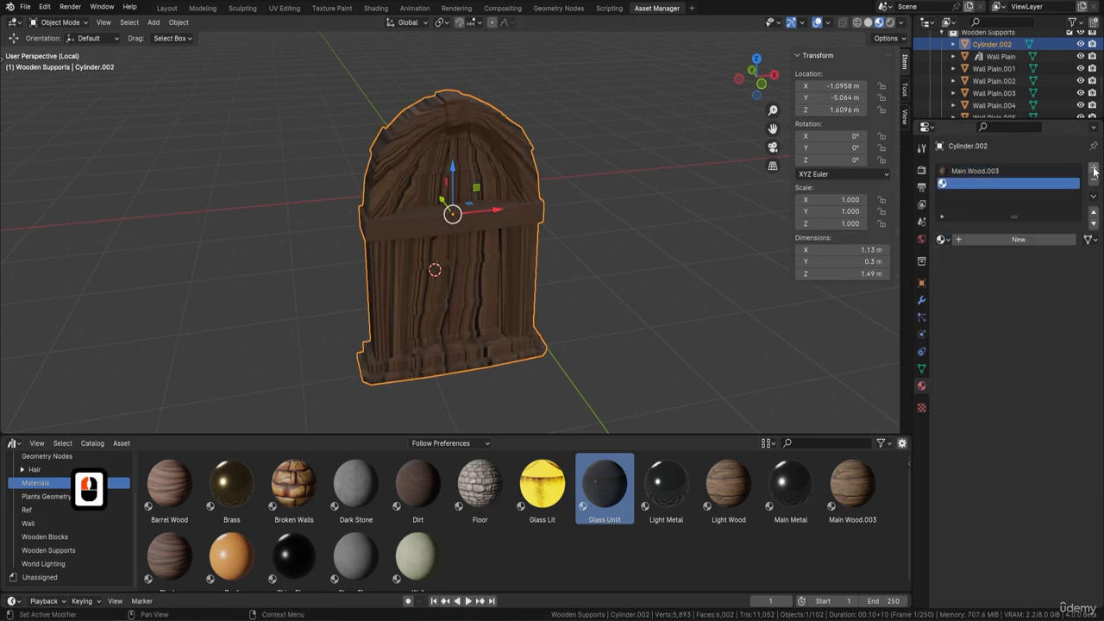
pyautogui.click(948, 239)
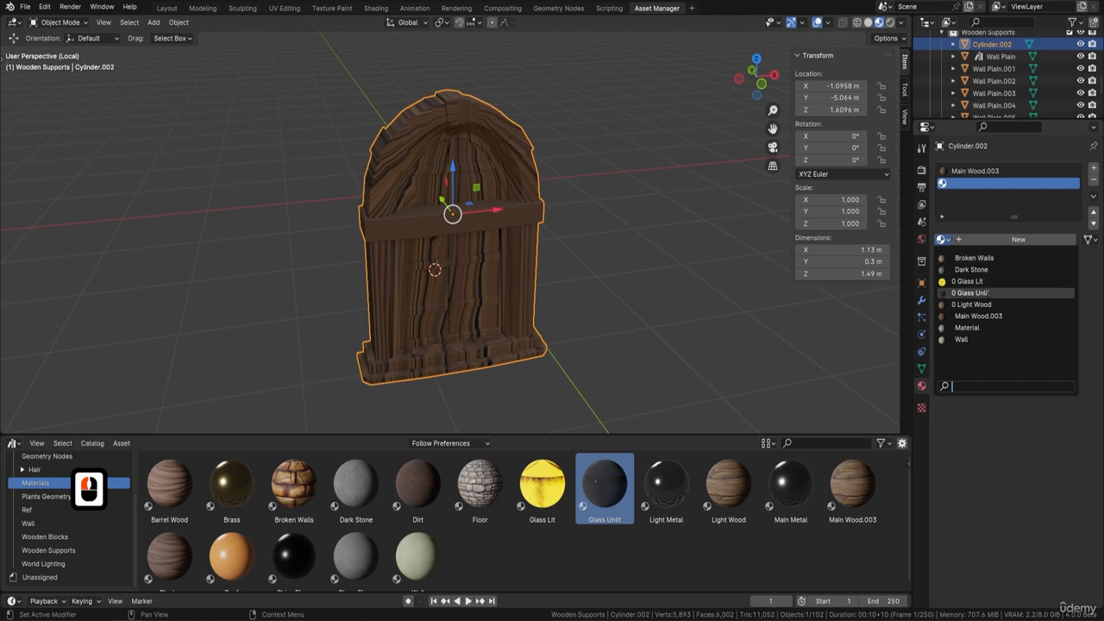
pyautogui.click(983, 304)
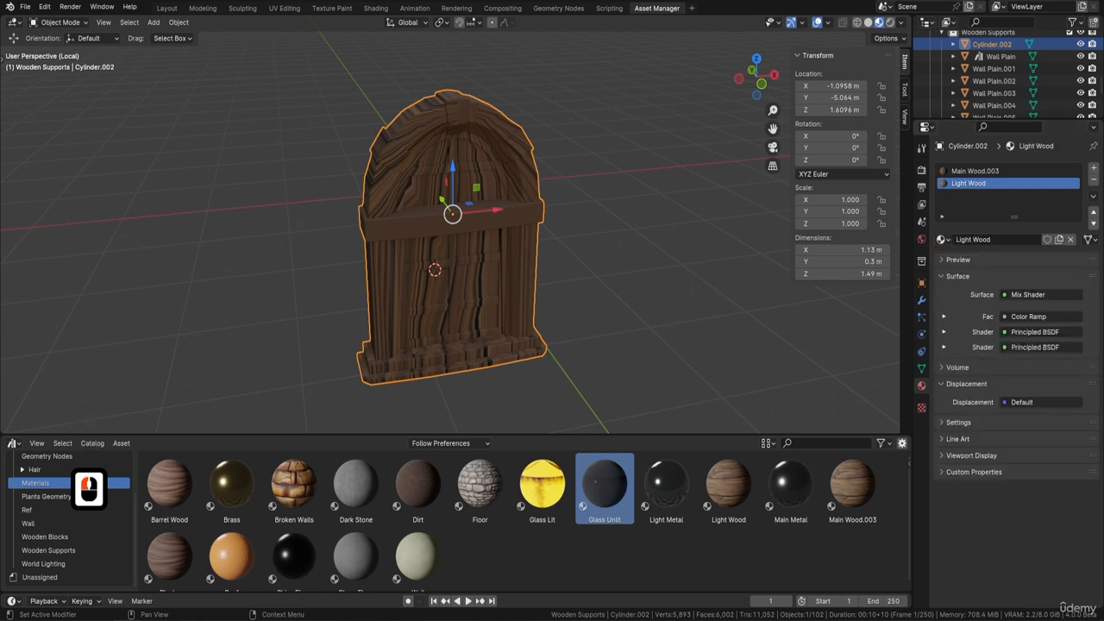
pyautogui.click(1094, 168)
pyautogui.click(943, 239)
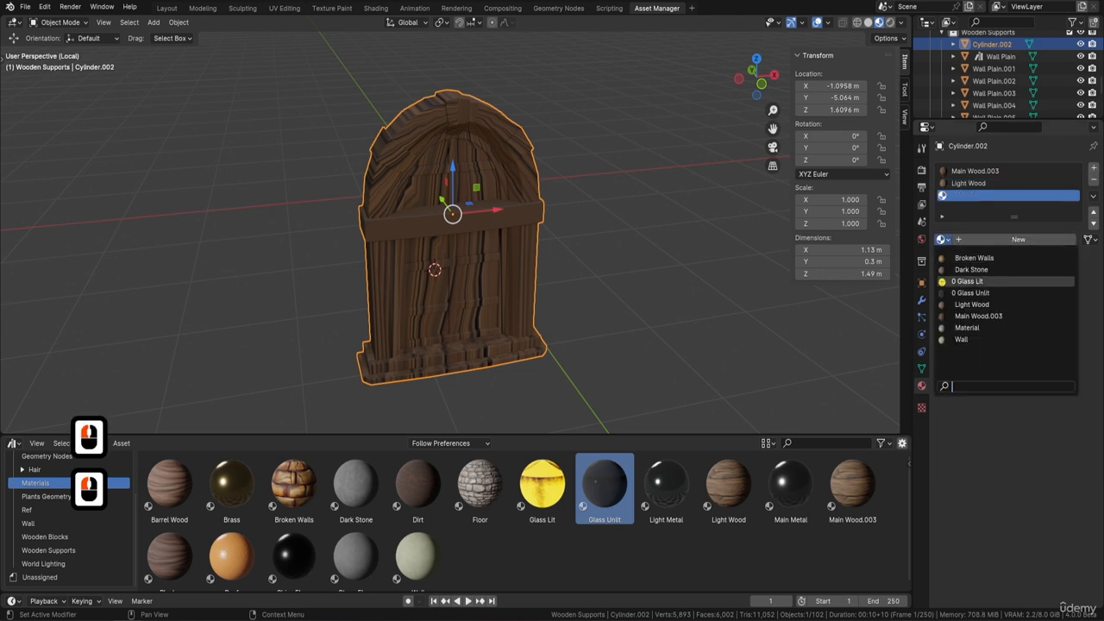
pyautogui.click(967, 281)
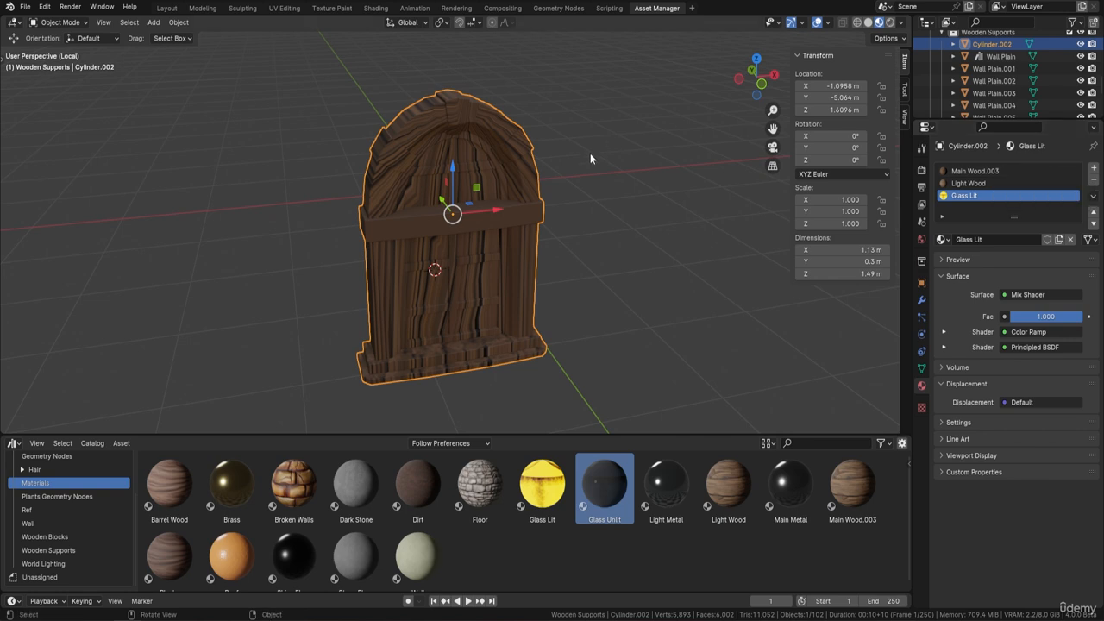
# - Unwrap all faces of the arched window with Smart UV Project, using a 66° angle limit and zero island margin
pyautogui.moveTo(590, 167); pyautogui.dragTo(593, 118, button='middle')
pyautogui.keyDown('shift'); pyautogui.moveTo(521, 83); pyautogui.dragTo(524, 86, button='middle'); pyautogui.keyUp('shift')
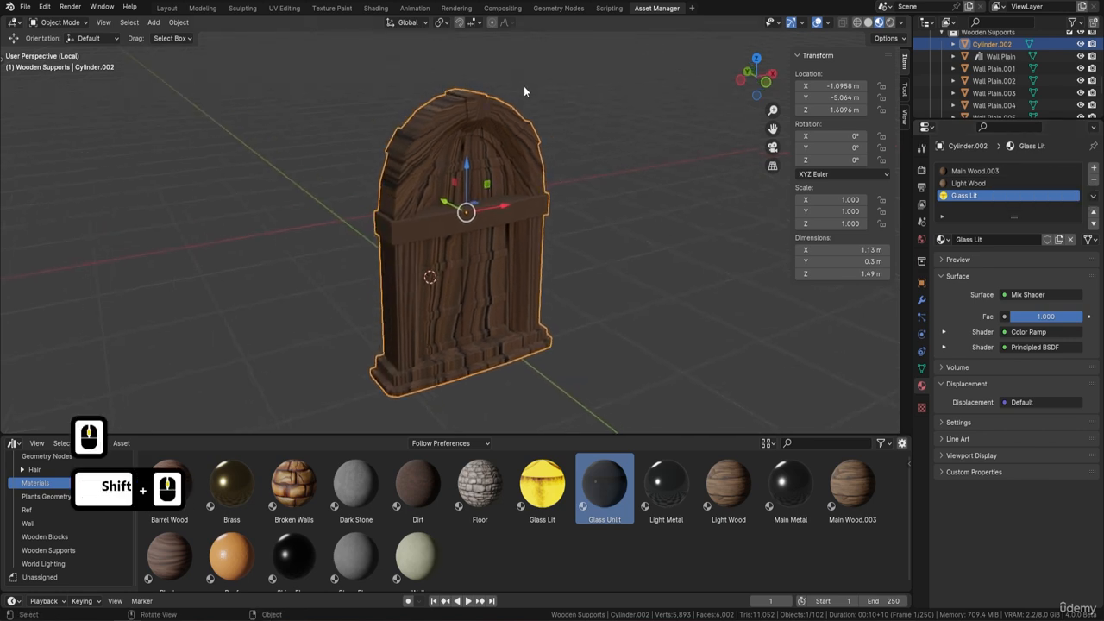
pyautogui.scroll(1, 471, 209)
pyautogui.moveTo(417, 143); pyautogui.dragTo(405, 182, button='middle')
pyautogui.scroll(-2, 406, 182)
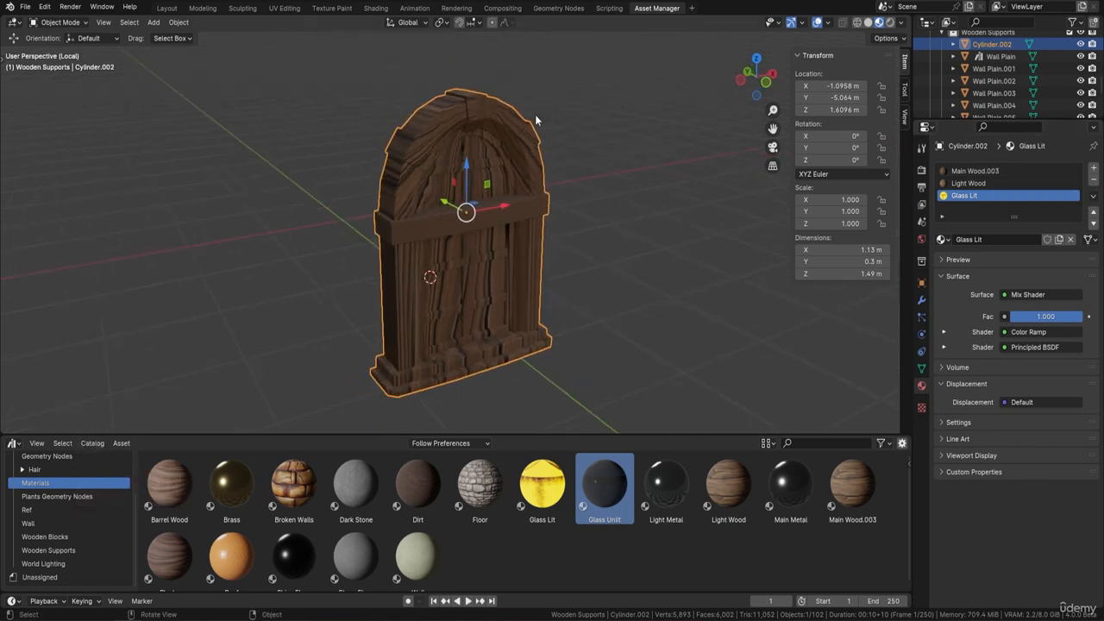
pyautogui.press('Tab')
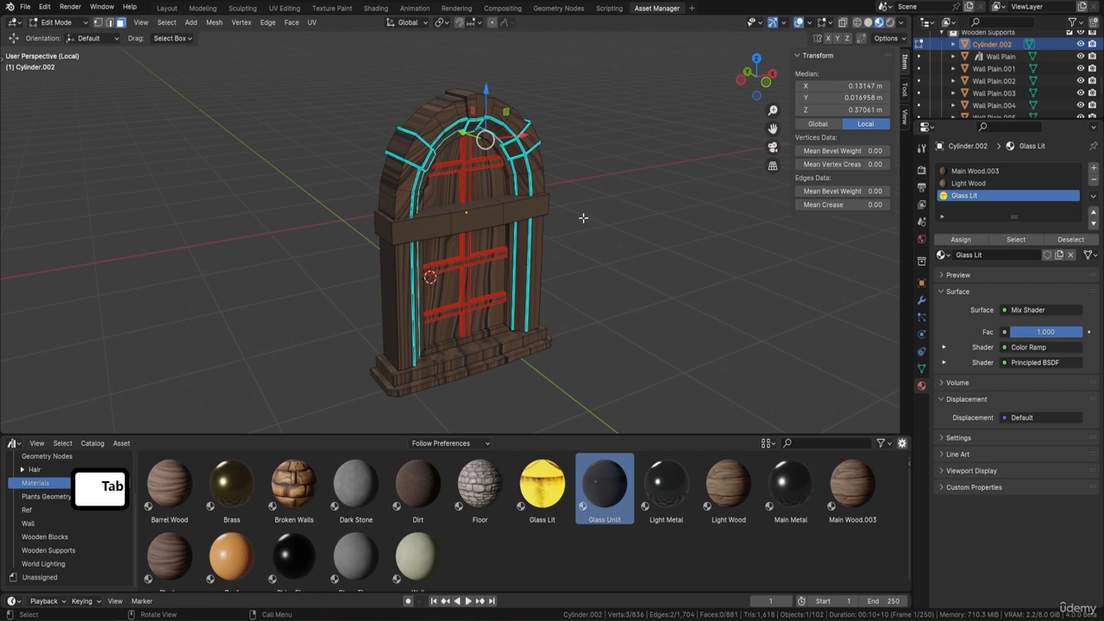
pyautogui.press('a')
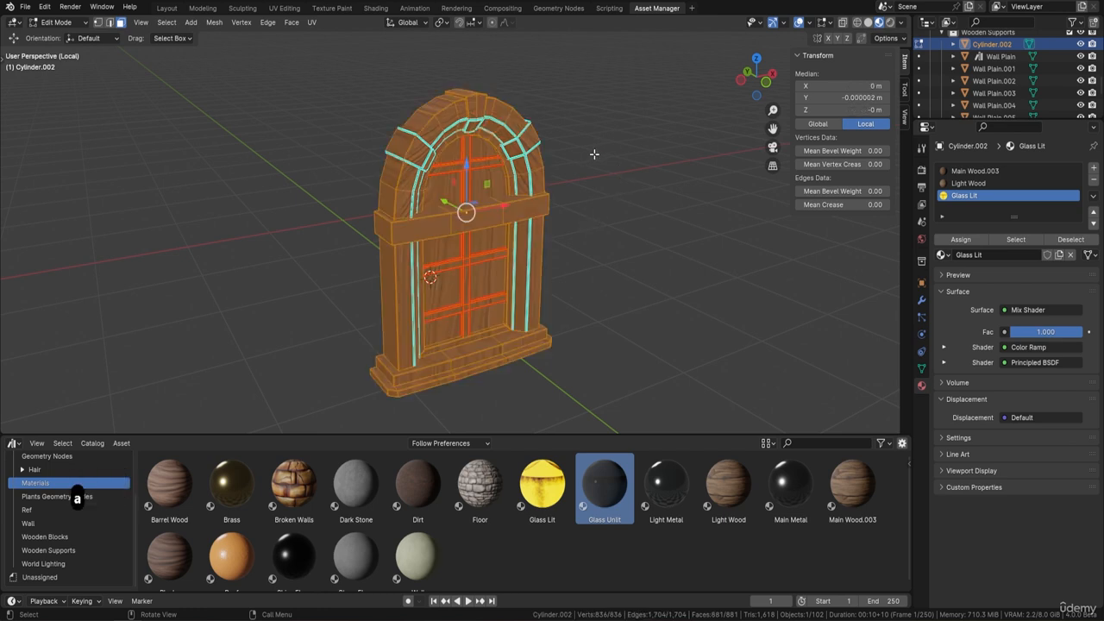
pyautogui.press('u')
pyautogui.click(579, 167)
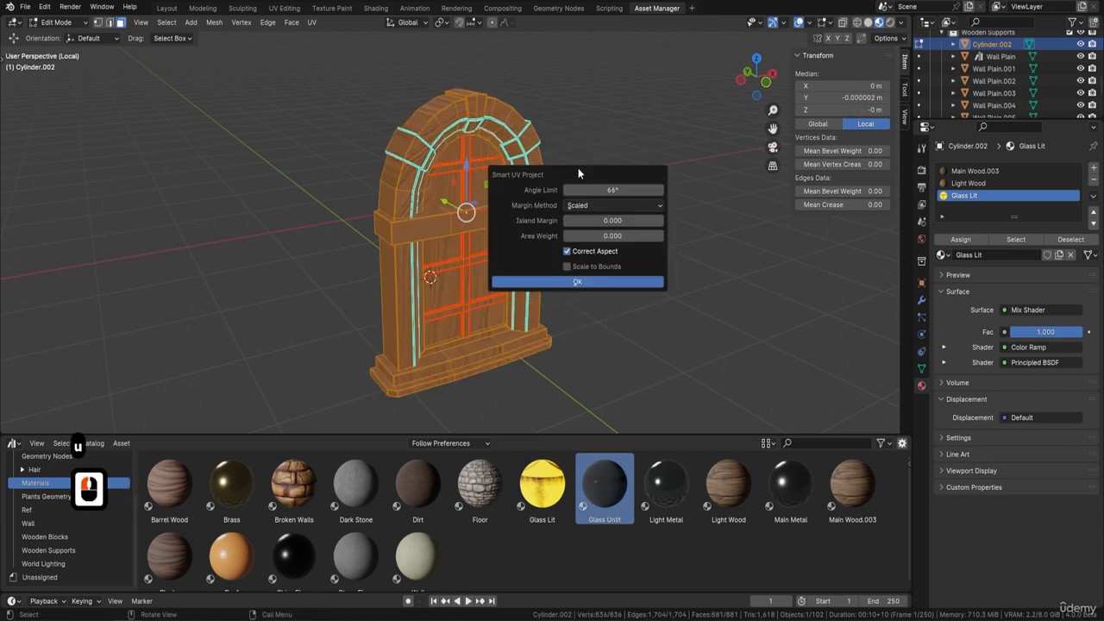
pyautogui.click(578, 281)
pyautogui.moveTo(573, 192); pyautogui.dragTo(498, 123, button='middle')
pyautogui.scroll(2, 481, 189)
pyautogui.press('Tab')
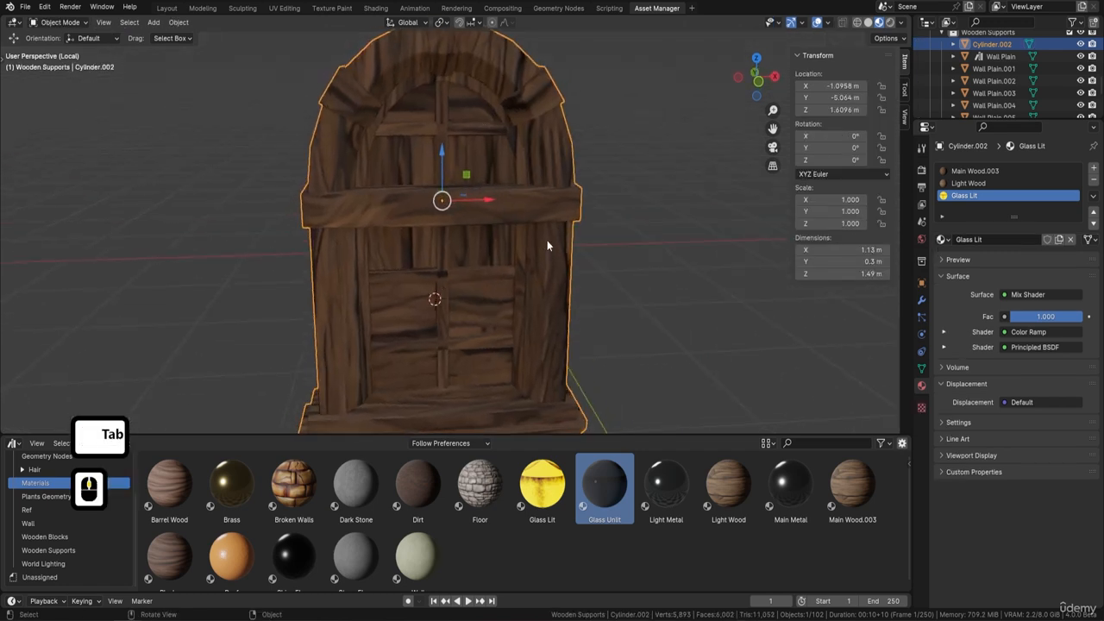
# - Select the whole stepped sill at the base of the window as linked geometry delimited by seams
pyautogui.moveTo(546, 240); pyautogui.dragTo(470, 98, button='middle')
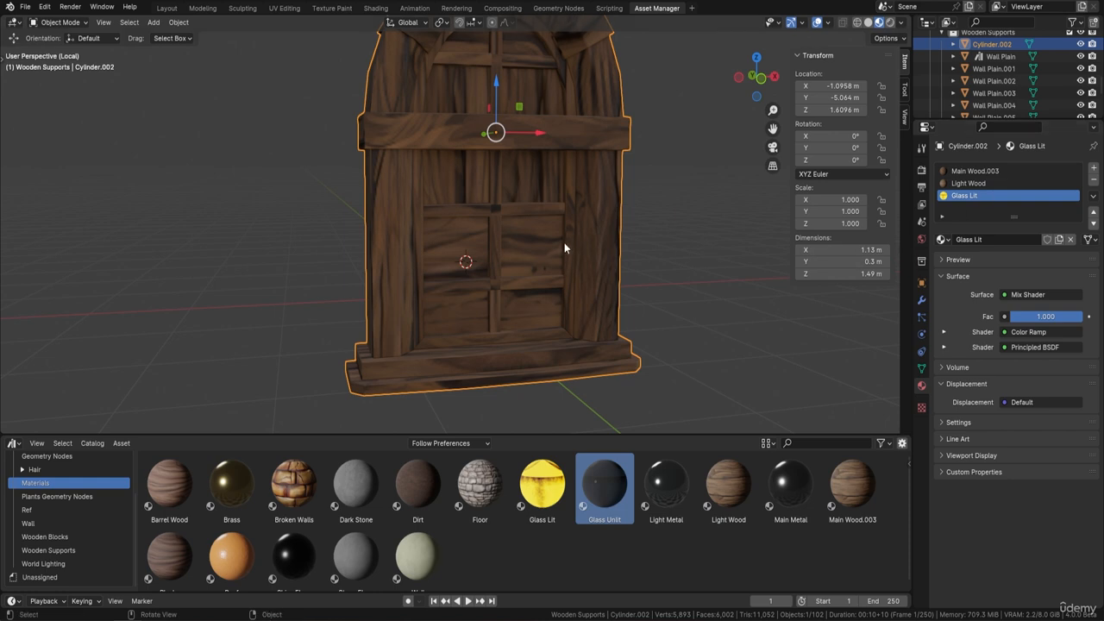
pyautogui.moveTo(564, 249); pyautogui.dragTo(583, 210, button='middle')
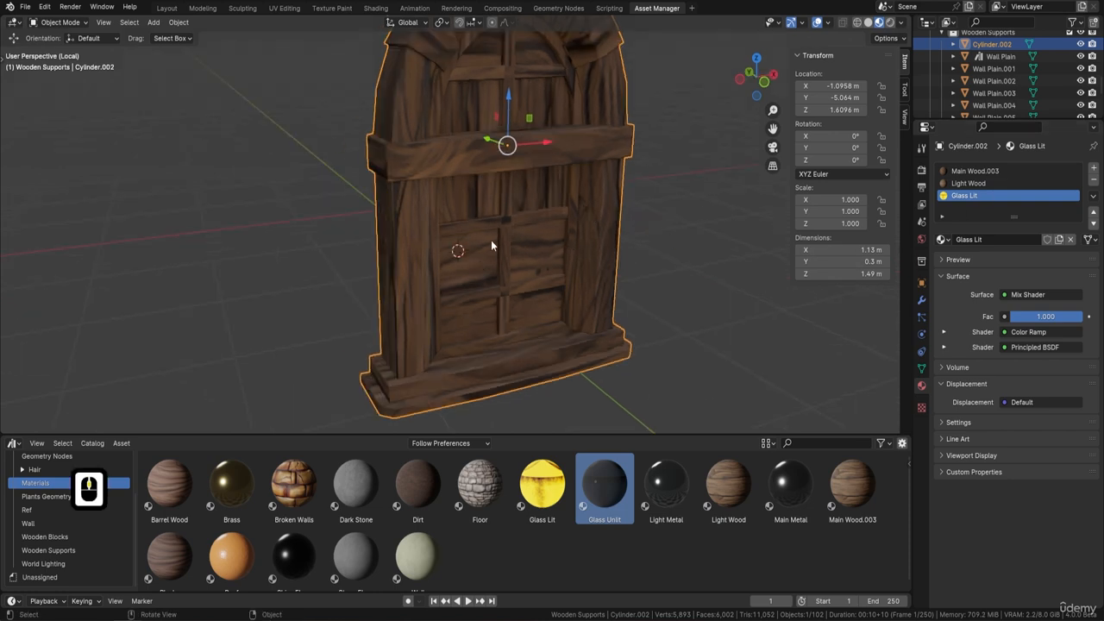
pyautogui.moveTo(583, 342); pyautogui.dragTo(552, 289, button='middle')
pyautogui.keyDown('shift'); pyautogui.moveTo(552, 289); pyautogui.dragTo(527, 301, button='middle'); pyautogui.keyUp('shift')
pyautogui.press('Tab')
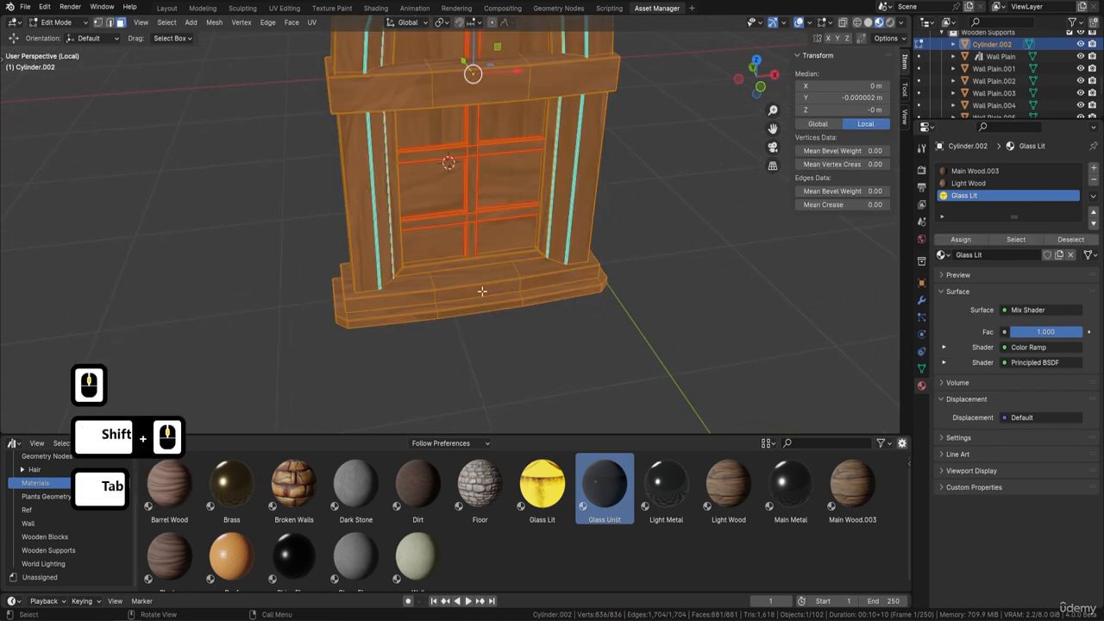
pyautogui.click(479, 293)
pyautogui.hotkey('ctrl', 'l')
pyautogui.press('l')
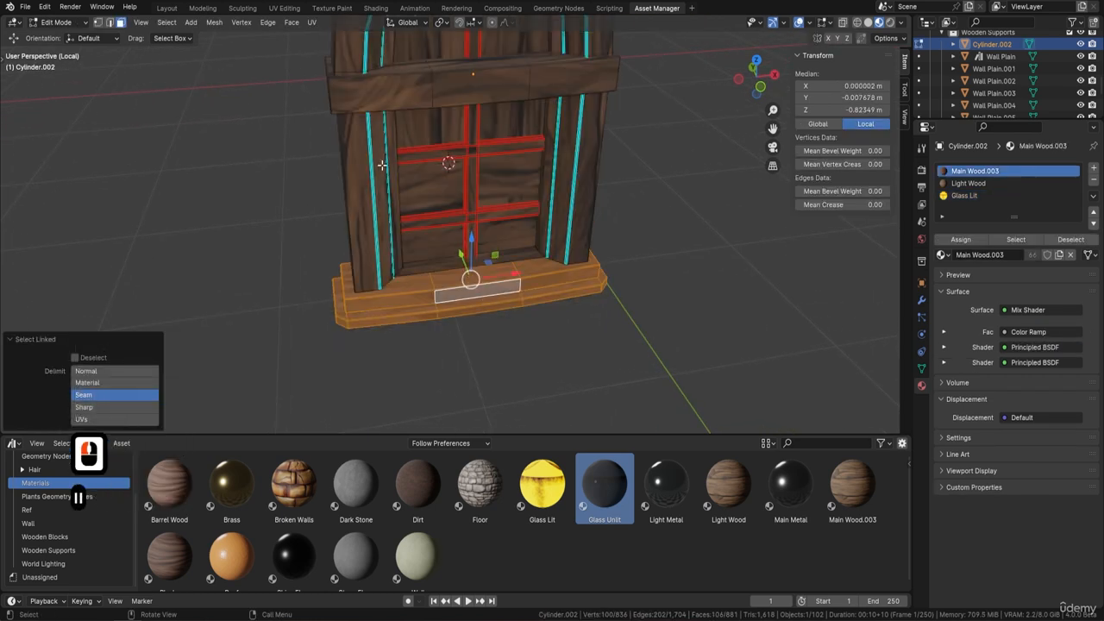
# - Switch to the Shading workspace and frame the lower half of the window and its sill in close-up
pyautogui.click(282, 11)
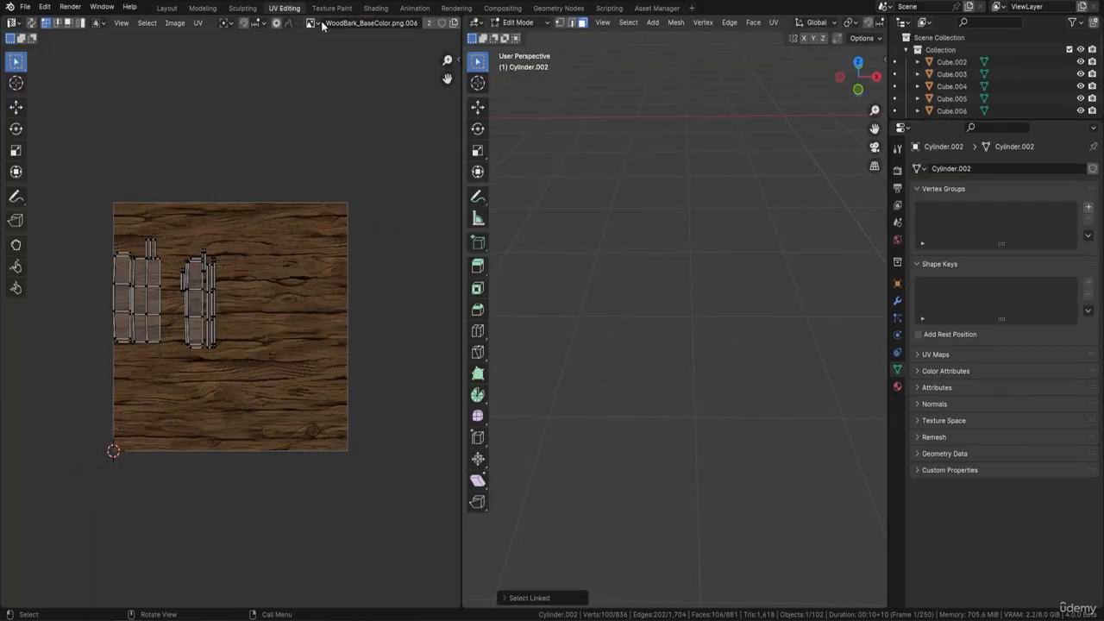
pyautogui.click(389, 11)
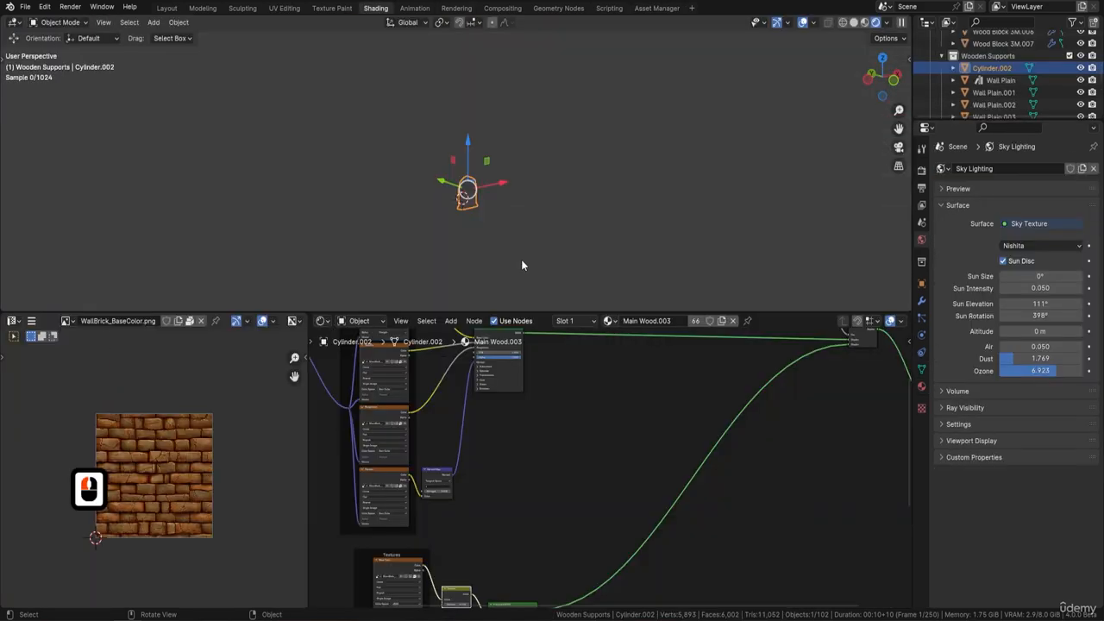
pyautogui.press('KP_Decimal')
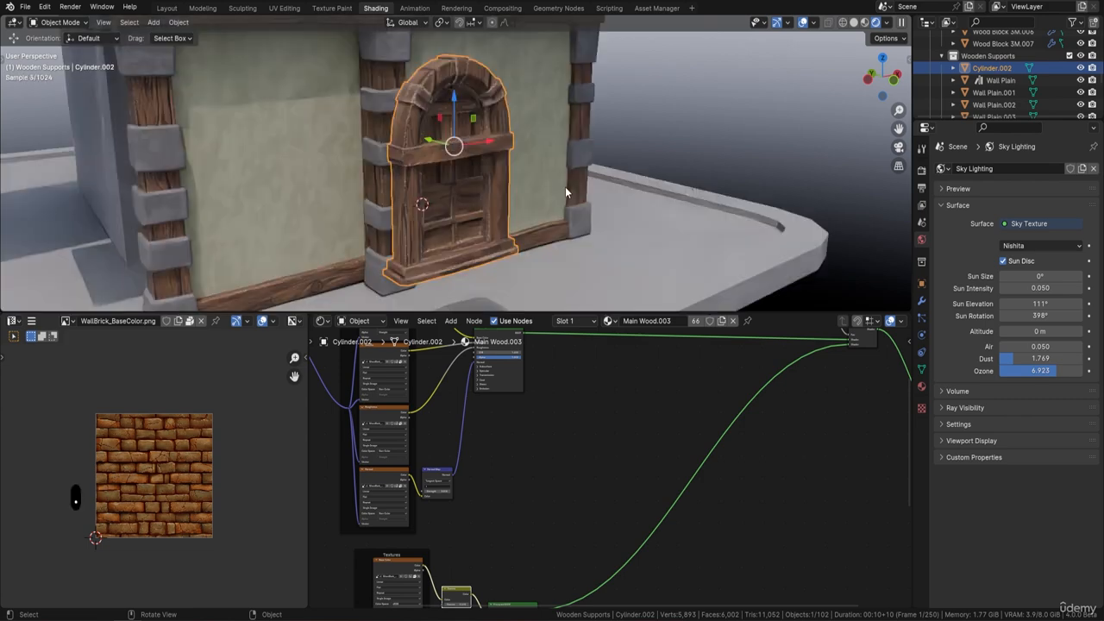
pyautogui.moveTo(565, 187); pyautogui.dragTo(492, 142, button='middle')
pyautogui.scroll(3, 492, 143)
pyautogui.moveTo(560, 140); pyautogui.dragTo(516, 121, button='middle')
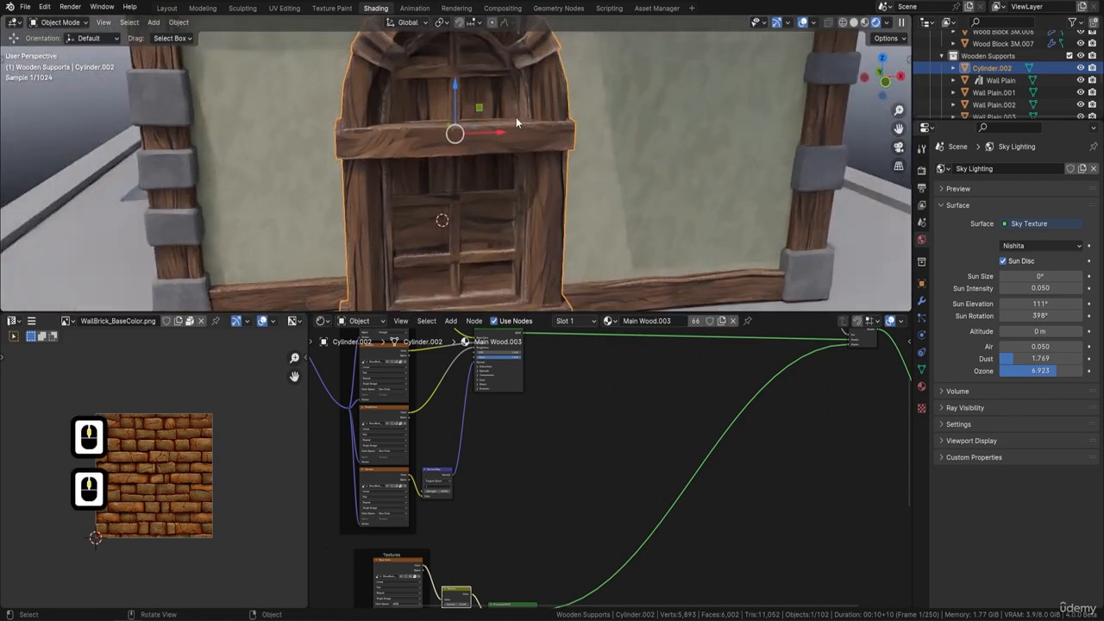
pyautogui.keyDown('shift'); pyautogui.moveTo(541, 247); pyautogui.dragTo(548, 184, button='middle'); pyautogui.keyUp('shift')
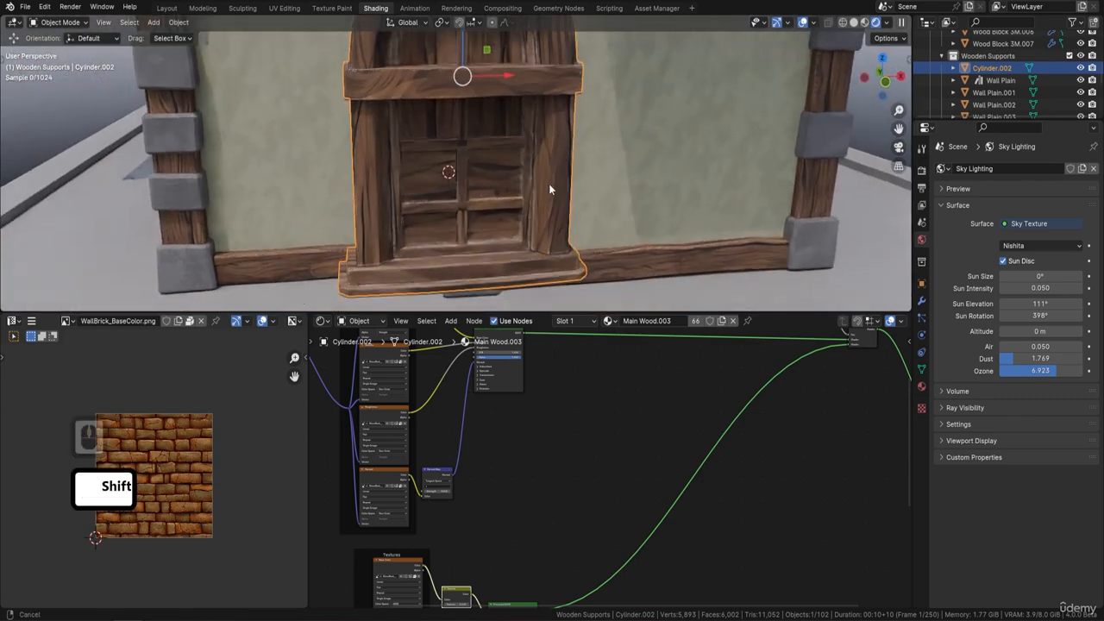
# - Scale up all the UV islands of the selected window sill so its wood grain becomes finer
pyautogui.press('Tab')
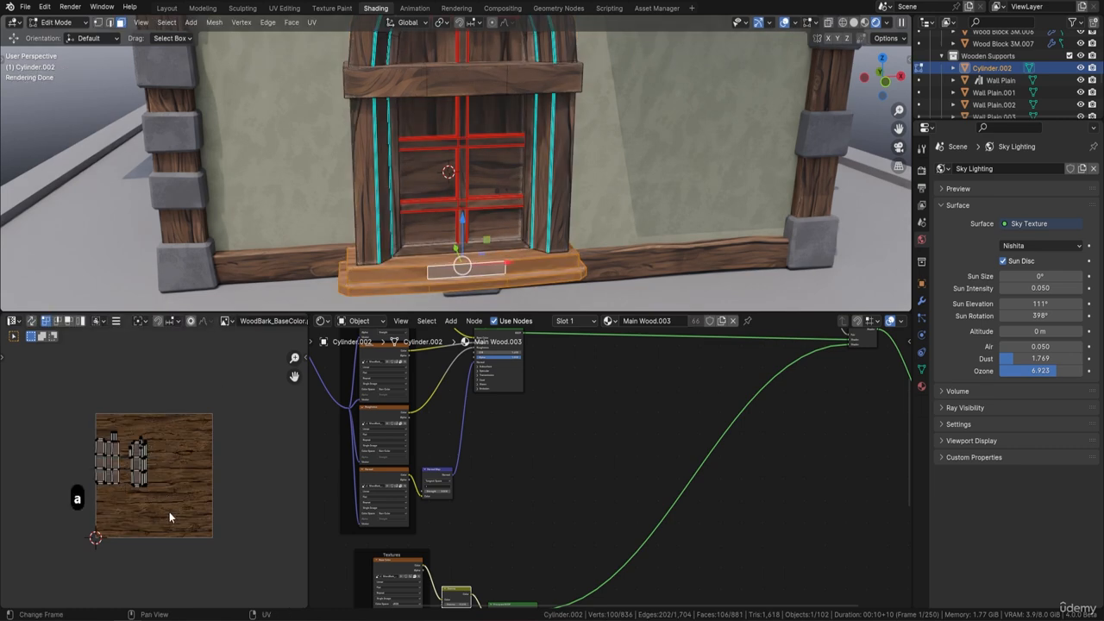
pyautogui.press('a')
pyautogui.press('s')
pyautogui.click(188, 541)
pyautogui.press('Tab')
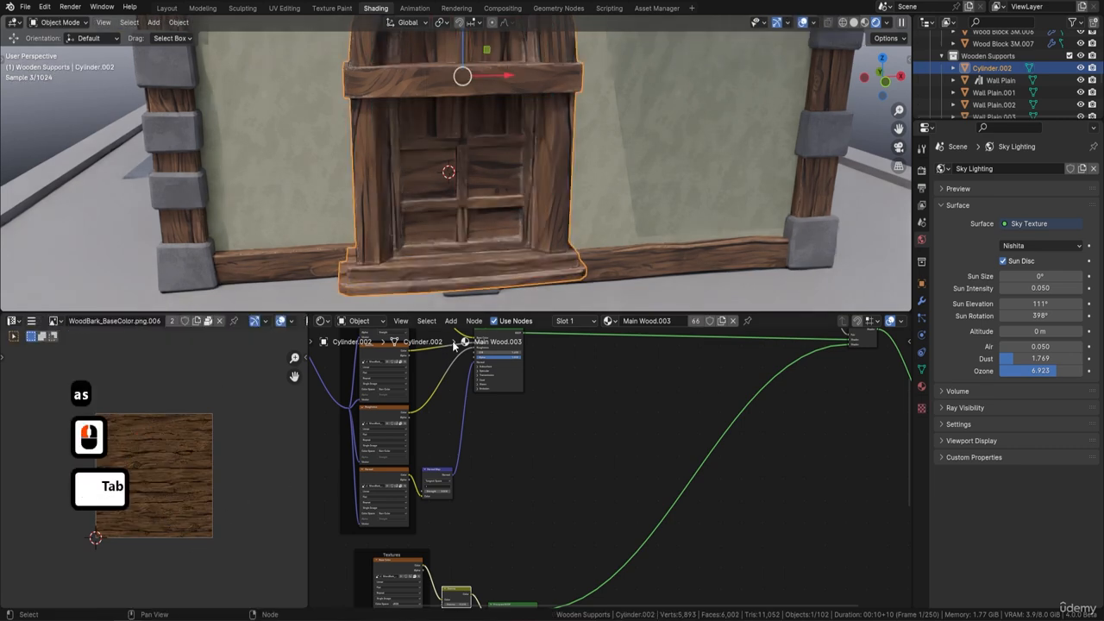
pyautogui.moveTo(483, 215); pyautogui.dragTo(460, 234, button='middle')
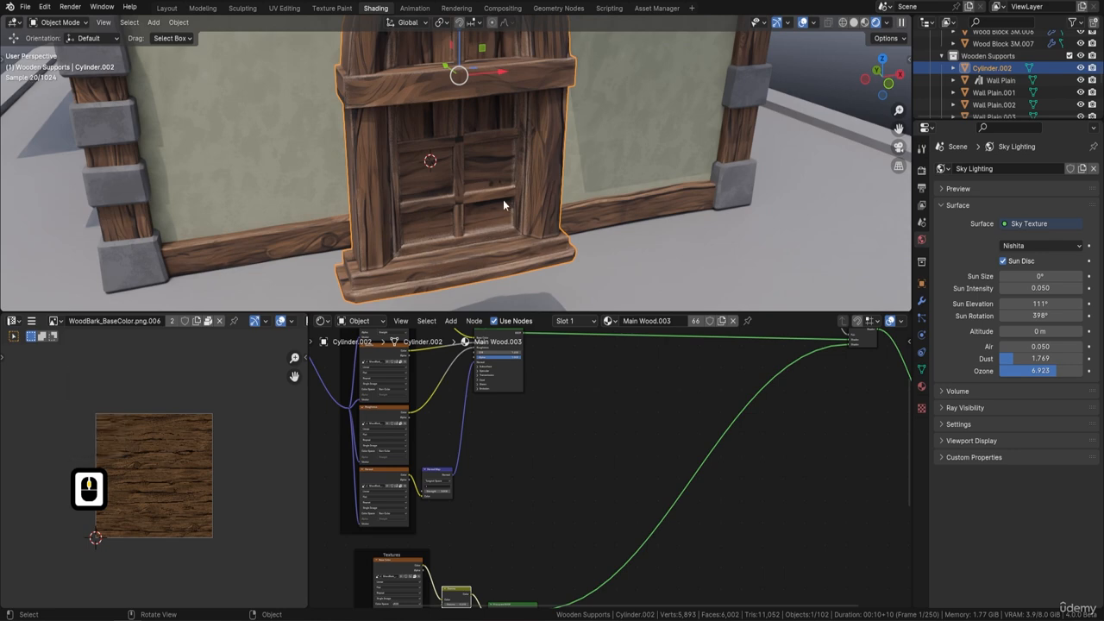
# - Select the horizontal crossbar of the window as linked geometry and scale up its UV islands by about 1.3
pyautogui.keyDown('shift'); pyautogui.moveTo(514, 184); pyautogui.dragTo(515, 196, button='middle'); pyautogui.keyUp('shift')
pyautogui.press('Tab')
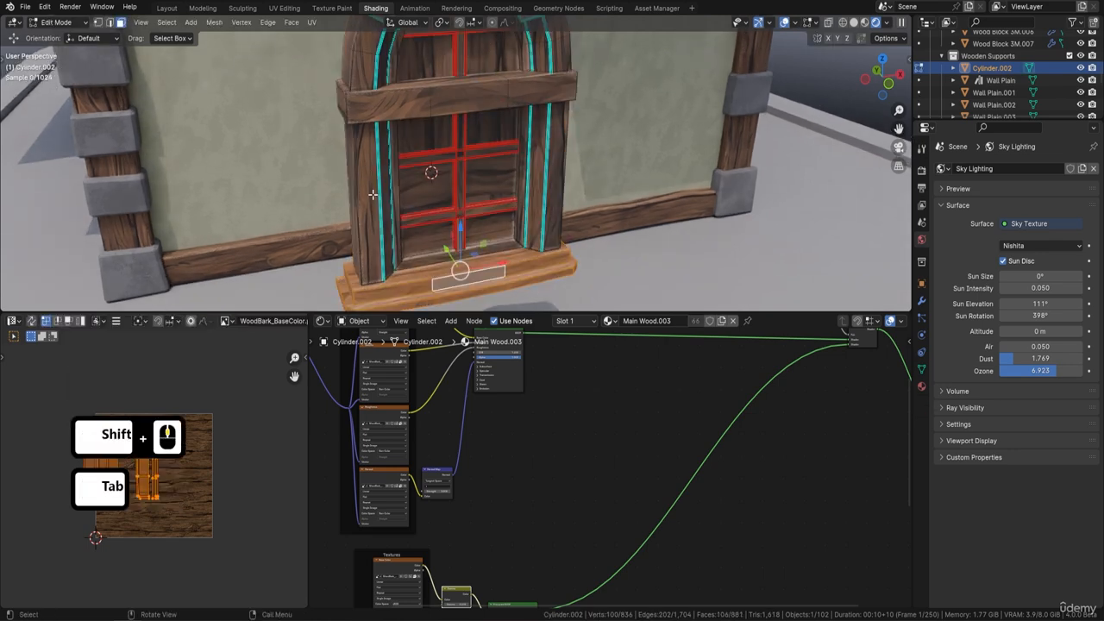
pyautogui.click(428, 99)
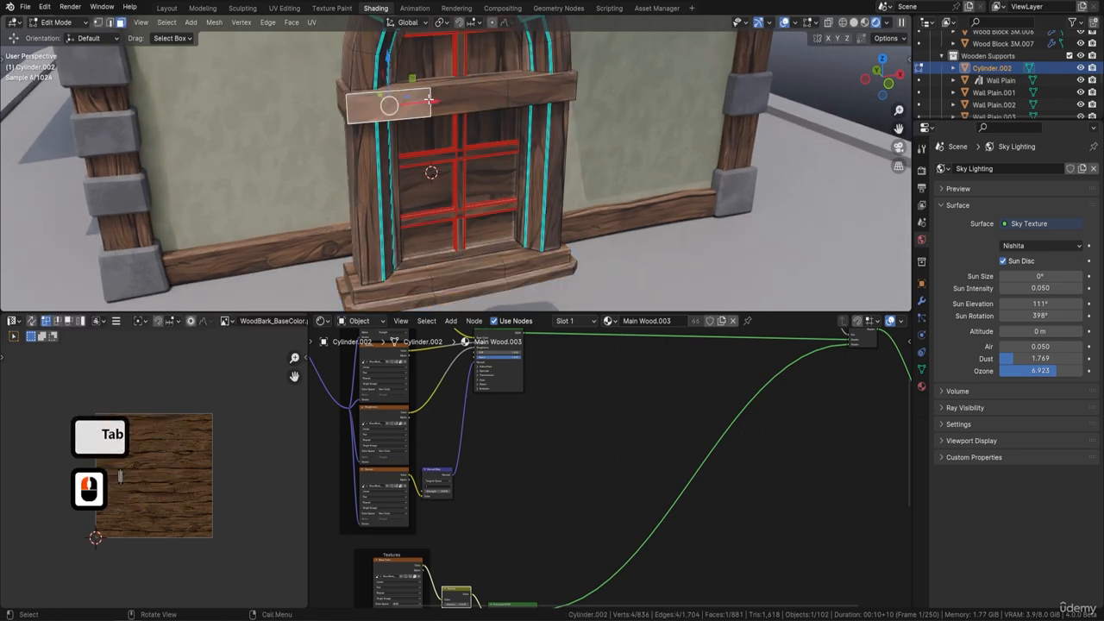
pyautogui.hotkey('ctrl', 'l')
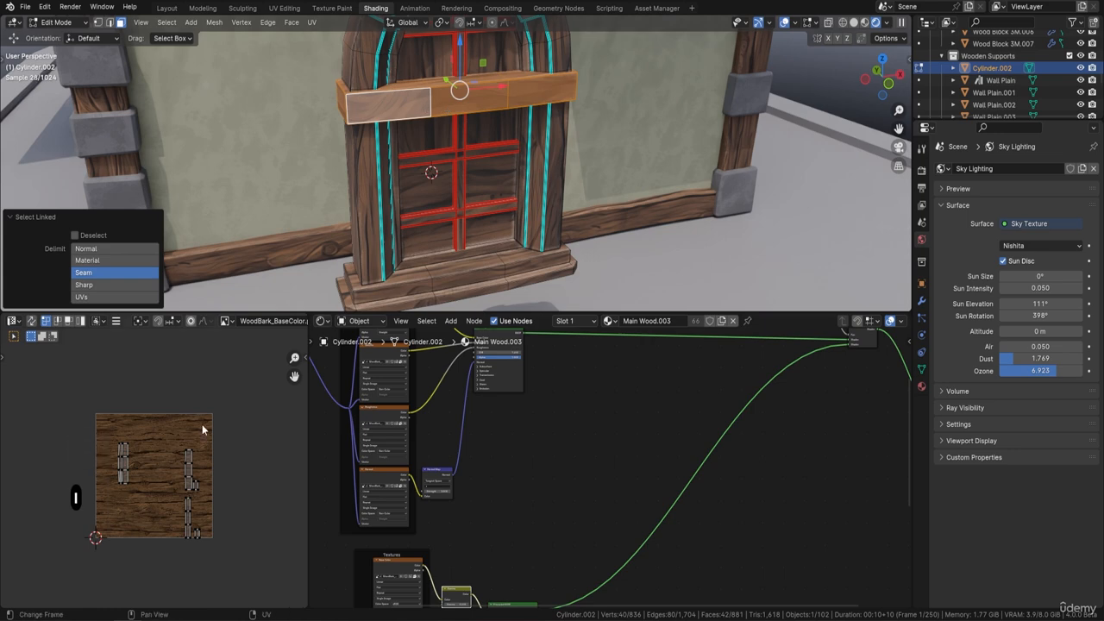
pyautogui.press('a')
pyautogui.press('s')
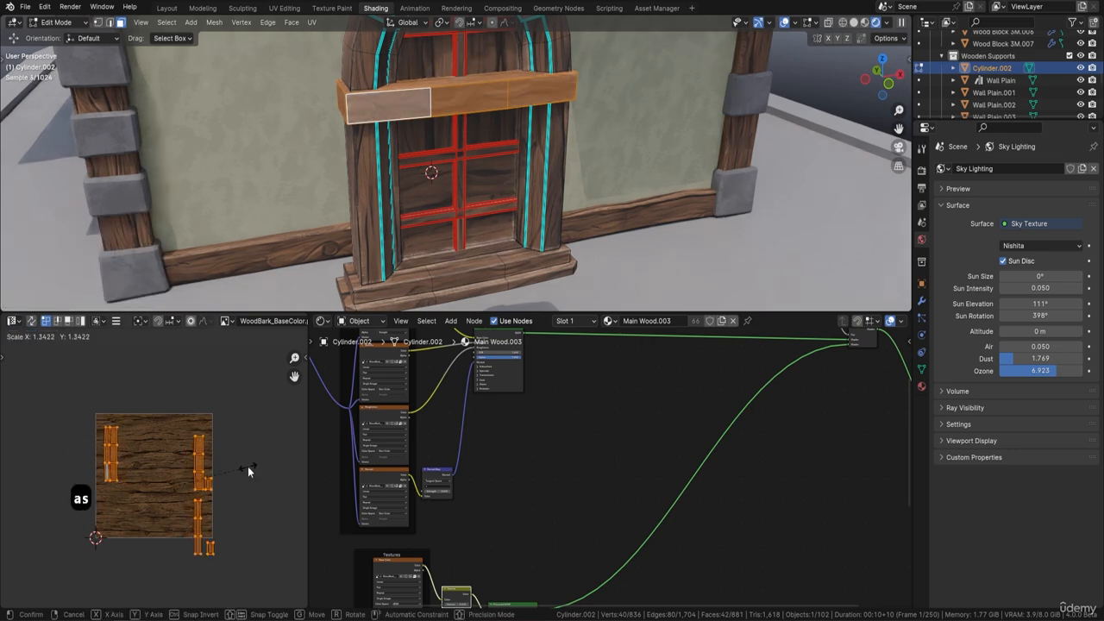
pyautogui.click(237, 445)
pyautogui.press('Tab')
pyautogui.scroll(5, 501, 118)
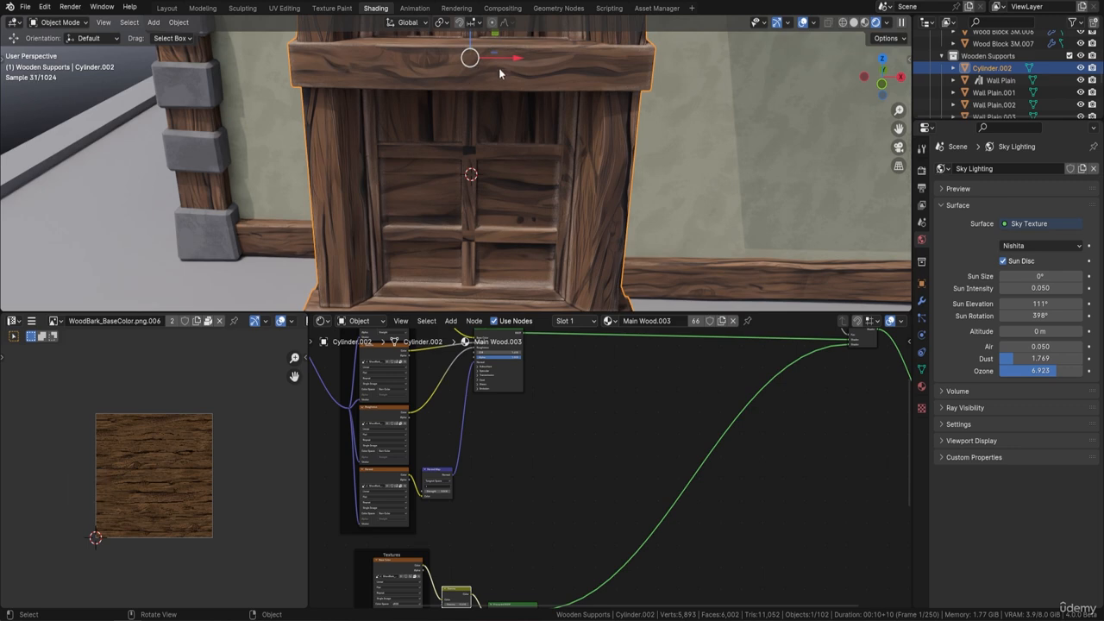
pyautogui.moveTo(537, 74); pyautogui.dragTo(483, 76, button='middle')
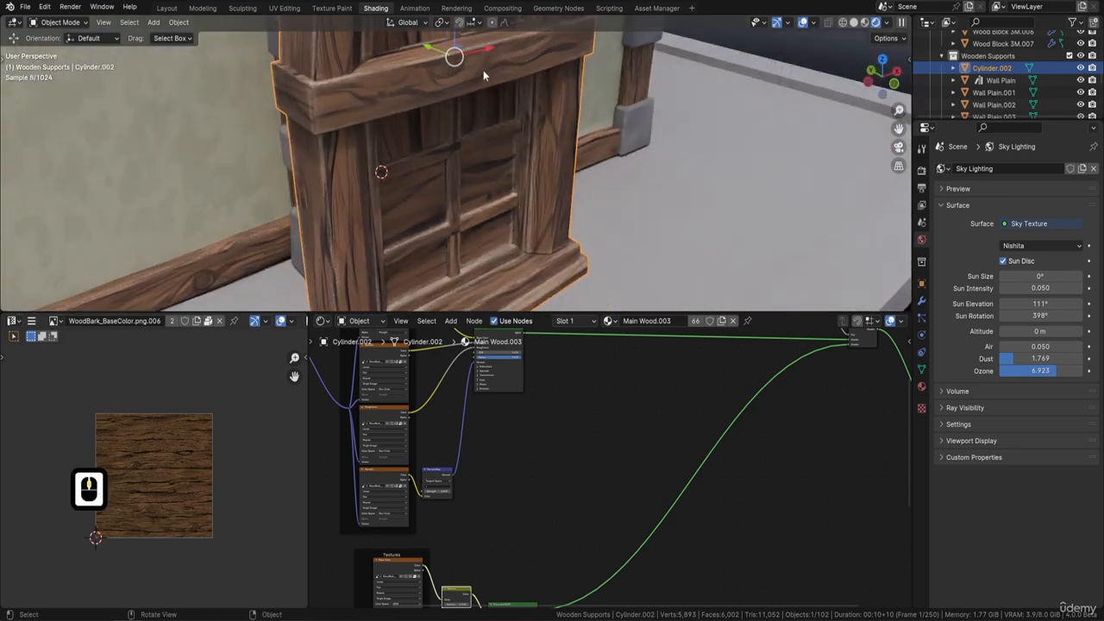
pyautogui.press('Tab')
pyautogui.scroll(3, 206, 453)
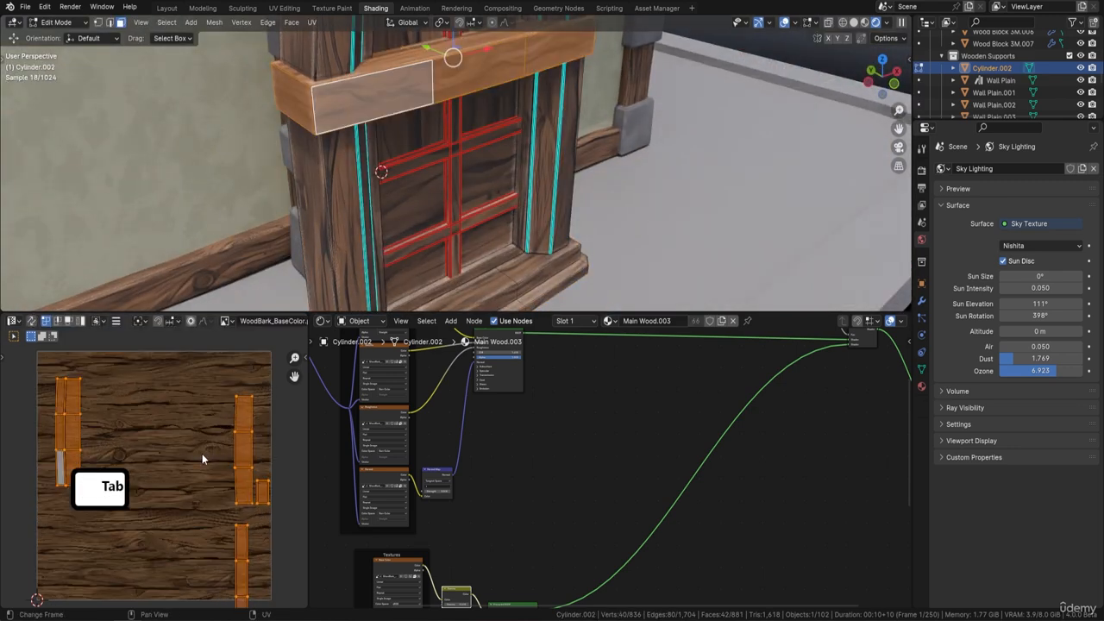
pyautogui.moveTo(414, 150); pyautogui.dragTo(503, 117, button='middle')
# - Apply all transforms to the arched window object and set its origin to its geometry
pyautogui.press('Tab')
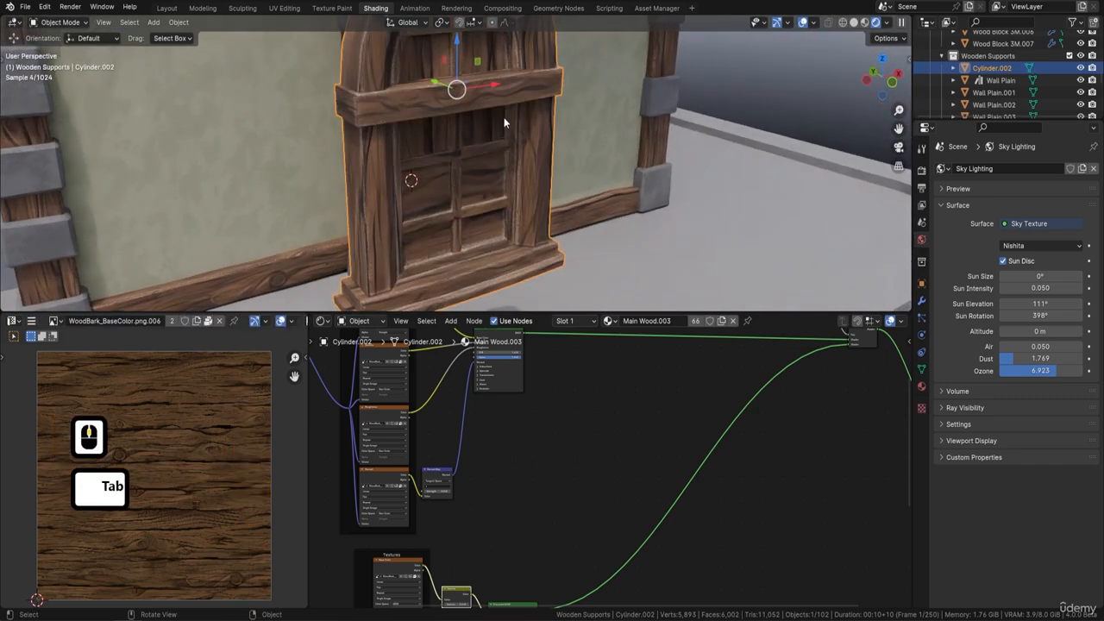
pyautogui.hotkey('ctrl', 'a')
pyautogui.click(503, 119)
pyautogui.rightClick(506, 130)
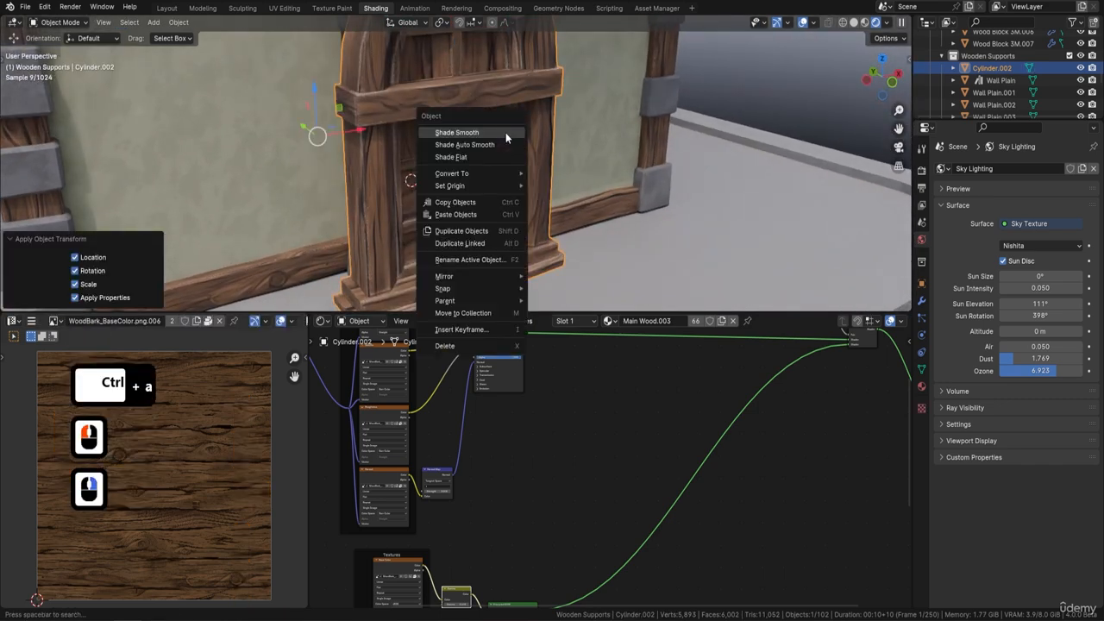
pyautogui.click(504, 187)
pyautogui.click(593, 200)
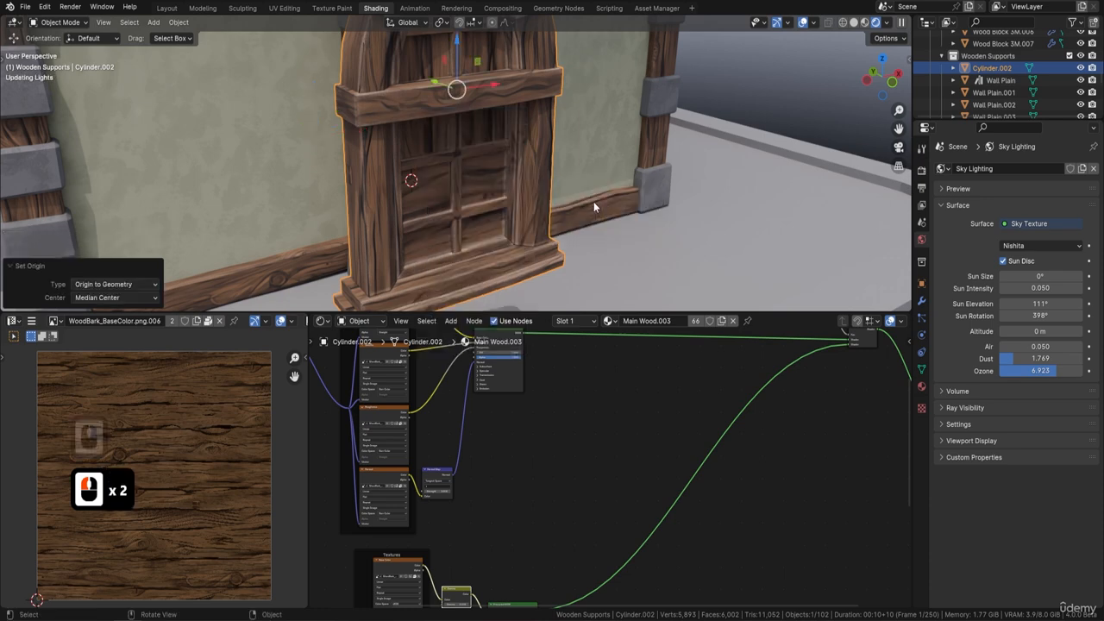
# - Select the whole crossbar as linked geometry and unwrap it with Smart UV Project at a 66° angle limit and zero island margin
pyautogui.press('Tab')
pyautogui.click(485, 95)
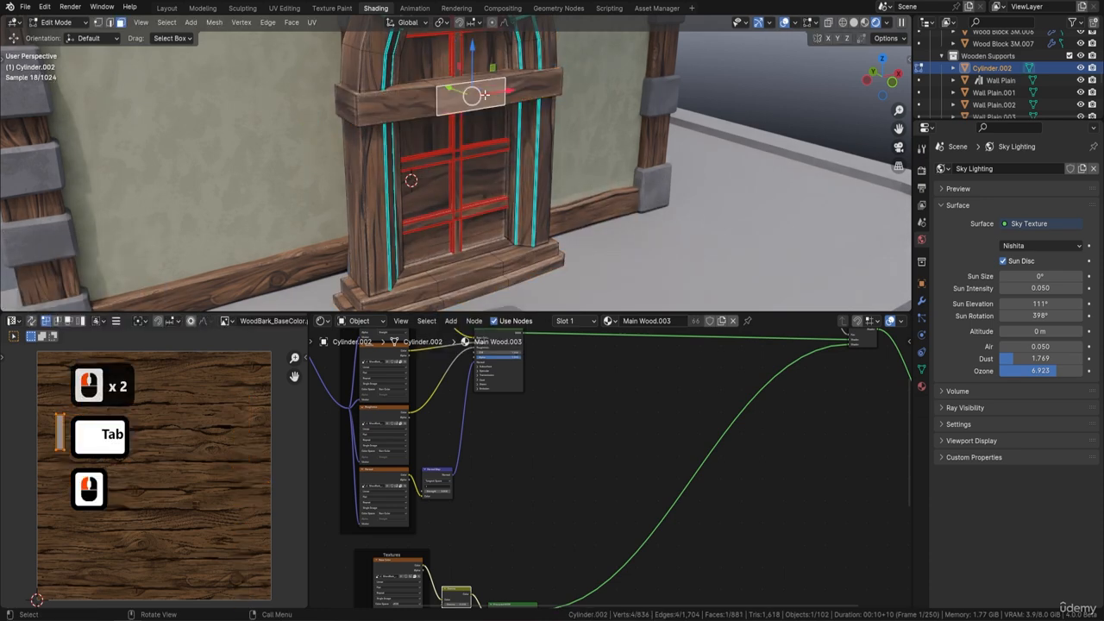
pyautogui.hotkey('ctrl', 'l')
pyautogui.press('u')
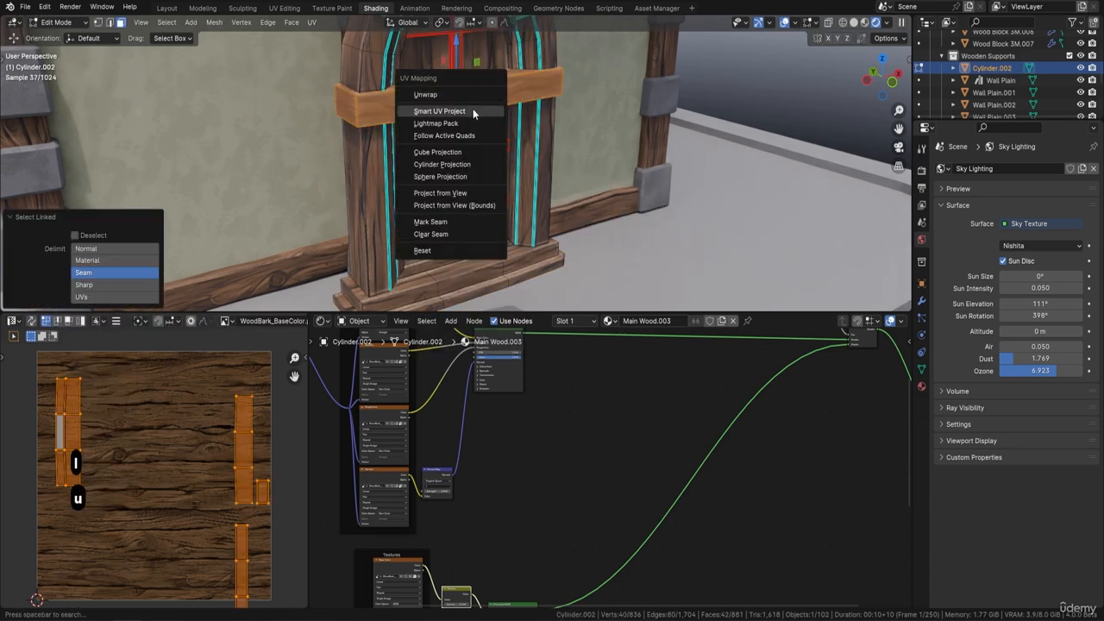
pyautogui.click(473, 109)
pyautogui.click(468, 223)
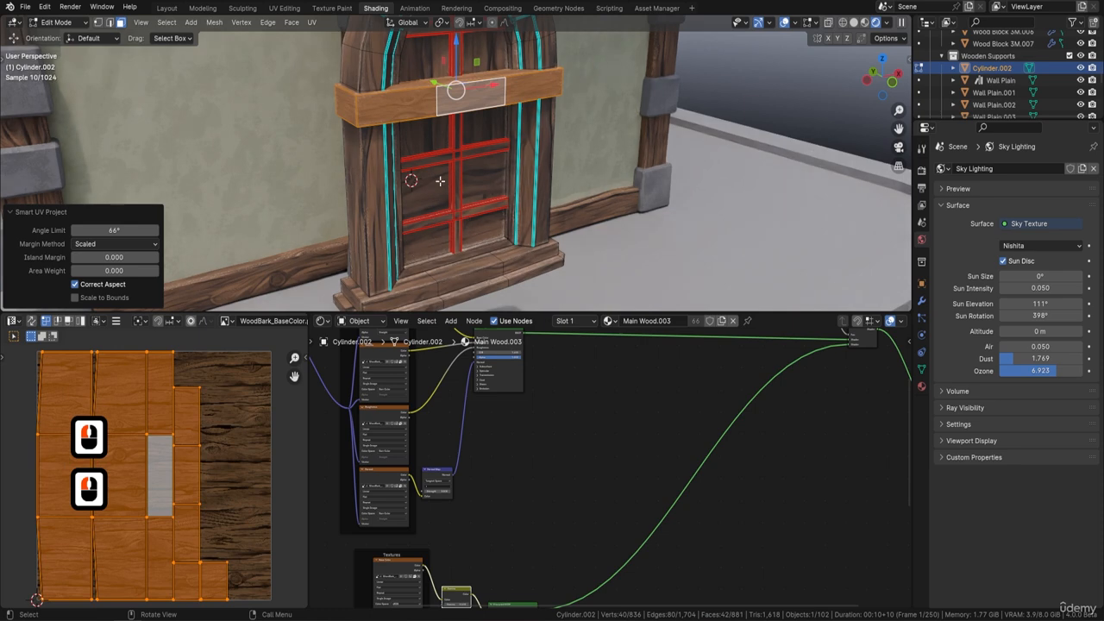
pyautogui.scroll(2, 440, 180)
# - Scale down the crossbar's UV islands to about 0.7 of their size and check the wood grain on the beam
pyautogui.press('Tab')
pyautogui.scroll(4, 449, 133)
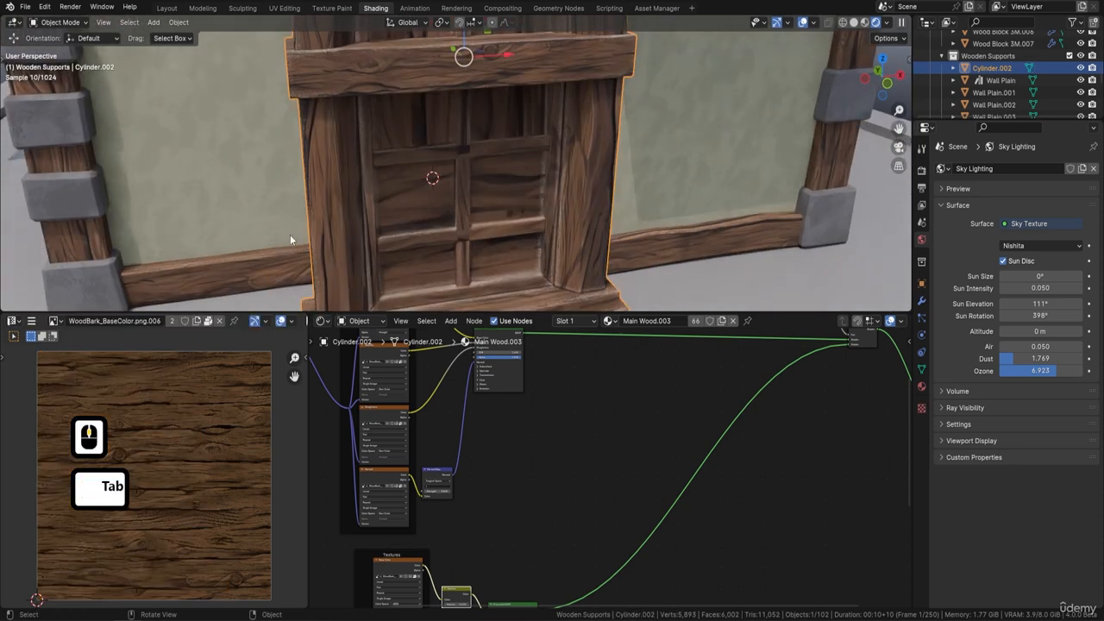
pyautogui.press('Tab')
pyautogui.press('s')
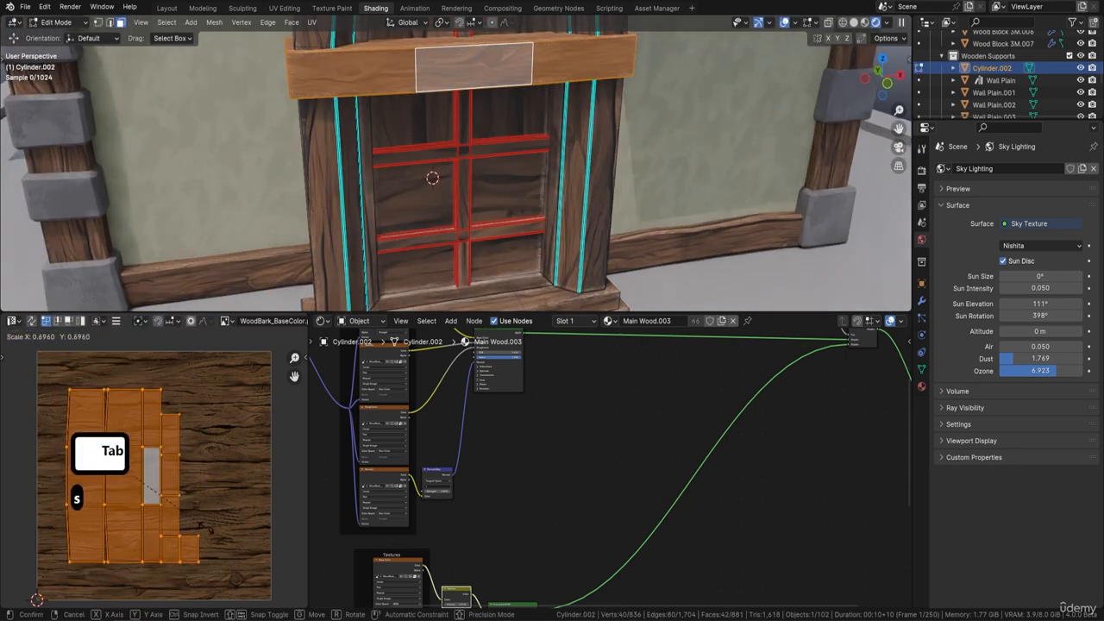
pyautogui.click(202, 525)
pyautogui.press('Tab')
pyautogui.press('Tab')
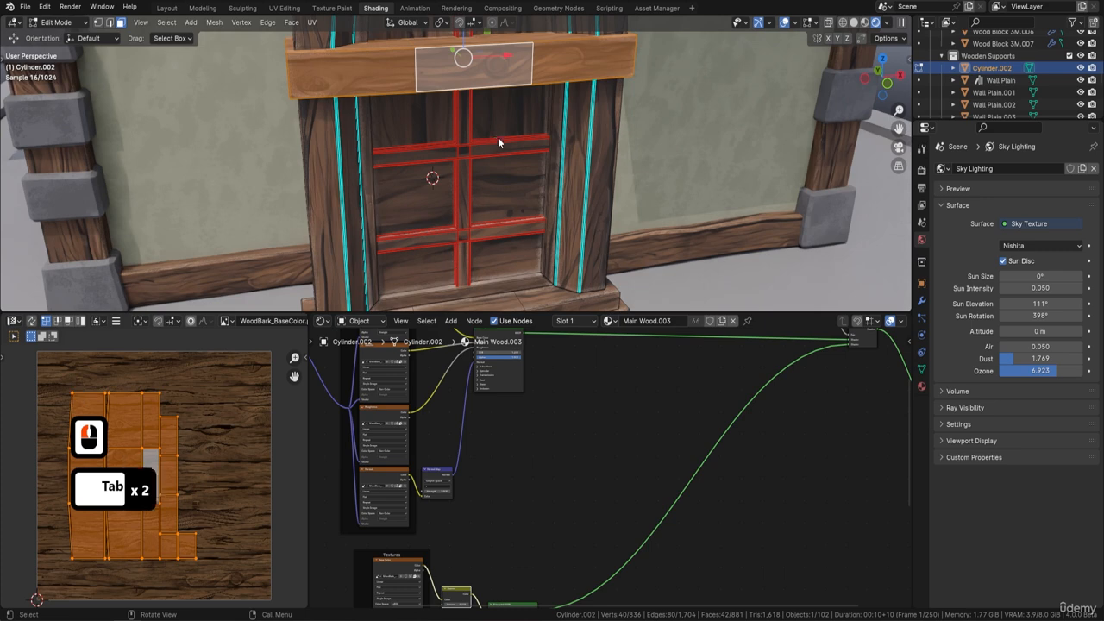
pyautogui.press('Tab')
pyautogui.moveTo(488, 130); pyautogui.dragTo(506, 97, button='middle')
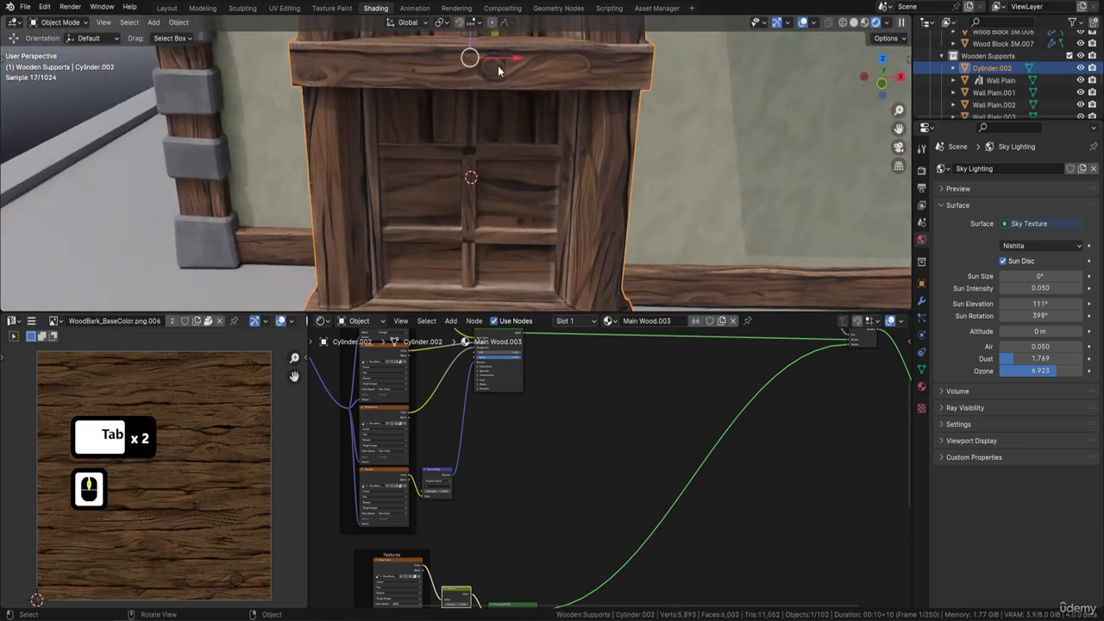
pyautogui.moveTo(518, 90); pyautogui.dragTo(554, 70, button='middle')
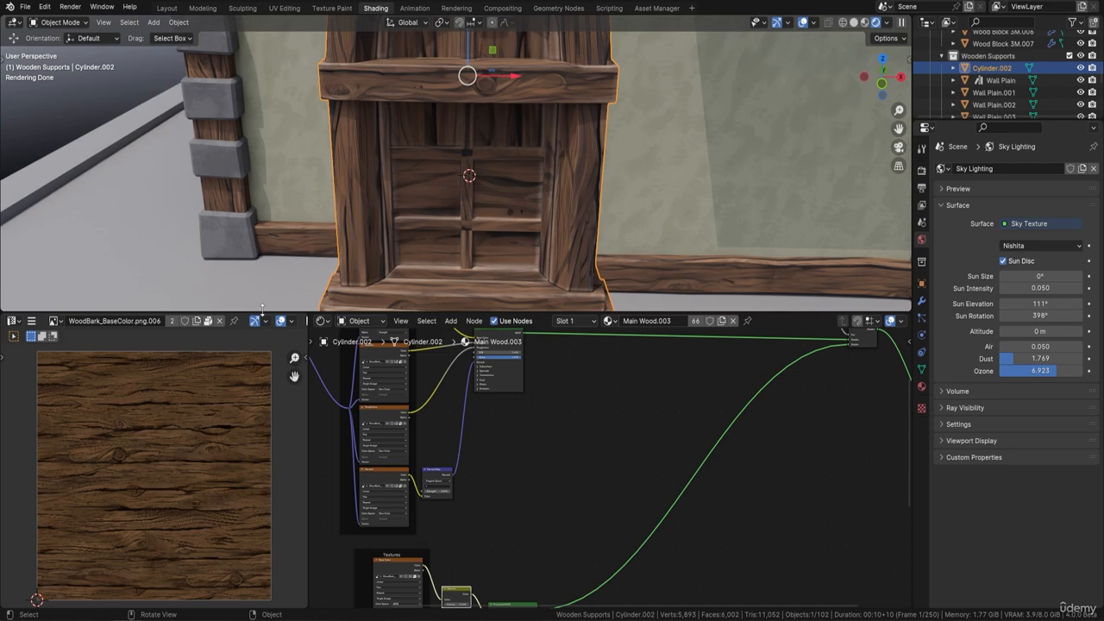
# - Move the crossbar's UV islands to a different area of the wood bark texture
pyautogui.press('Tab')
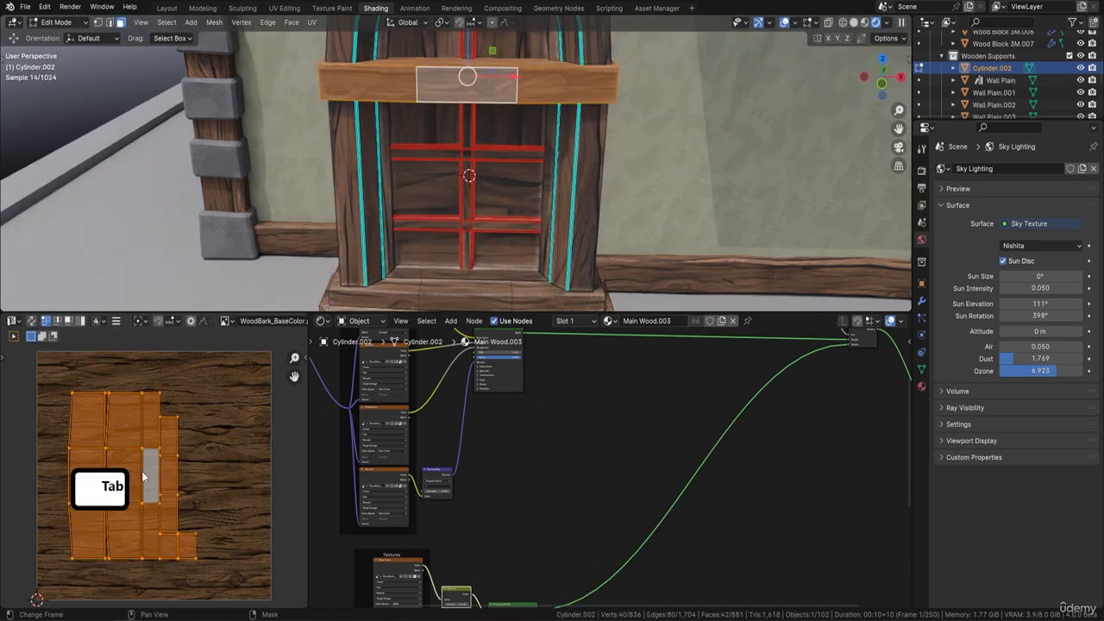
pyautogui.press('g')
pyautogui.click(184, 493)
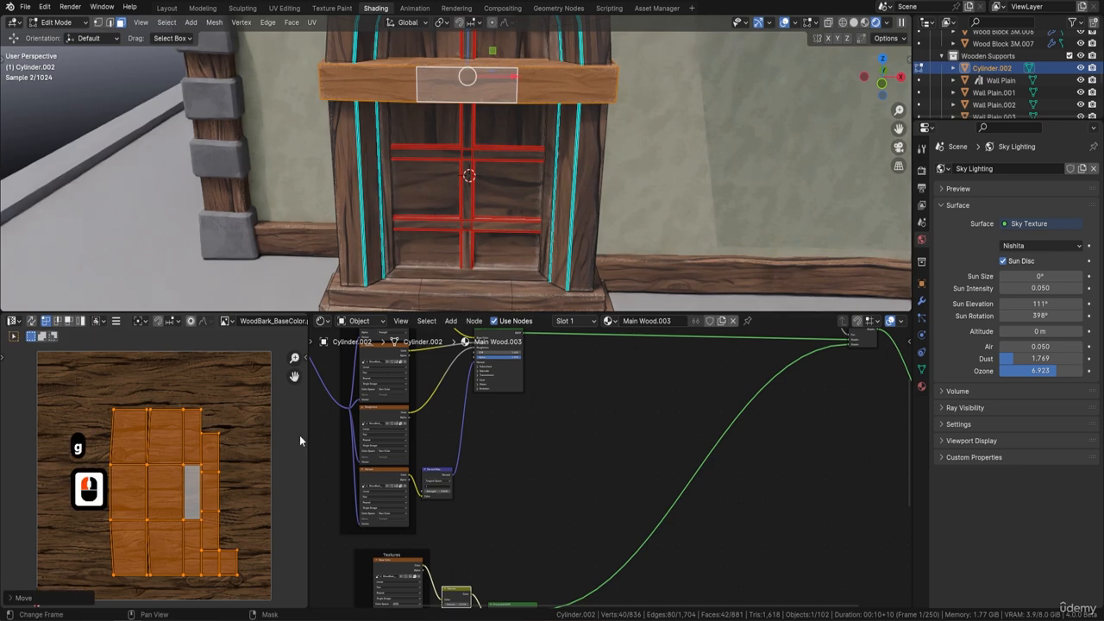
pyautogui.press('Tab')
# - Select the three protruding wooden blocks on the window's arch as linked geometry and hide them
pyautogui.moveTo(507, 185); pyautogui.dragTo(325, 152, button='middle')
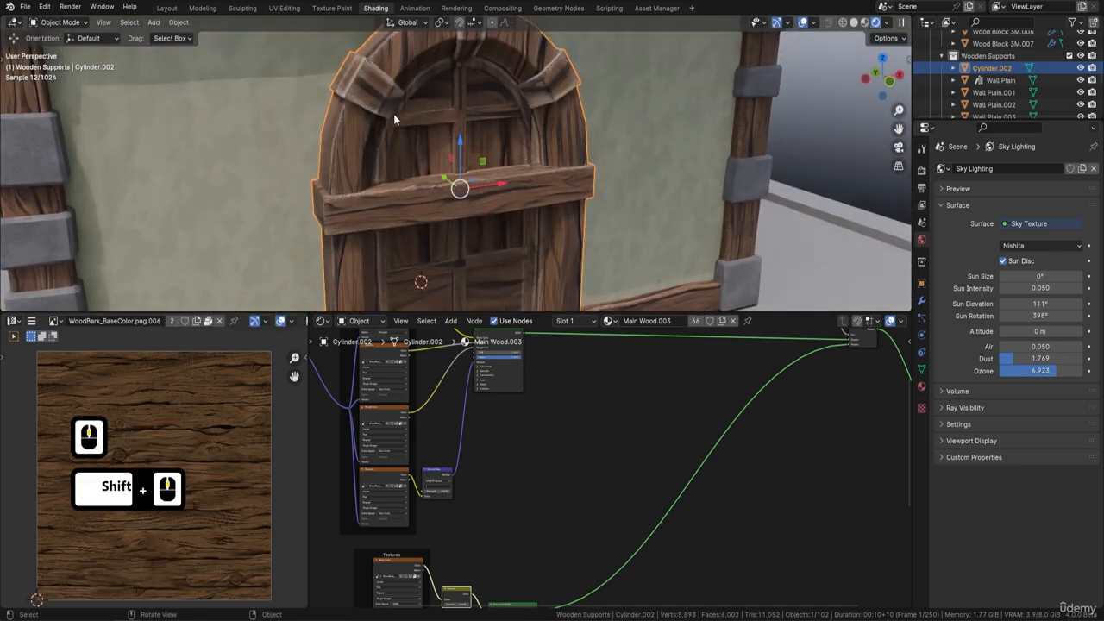
pyautogui.moveTo(394, 114); pyautogui.dragTo(354, 108, button='middle')
pyautogui.keyDown('shift'); pyautogui.moveTo(517, 58); pyautogui.dragTo(523, 103, button='middle'); pyautogui.keyUp('shift')
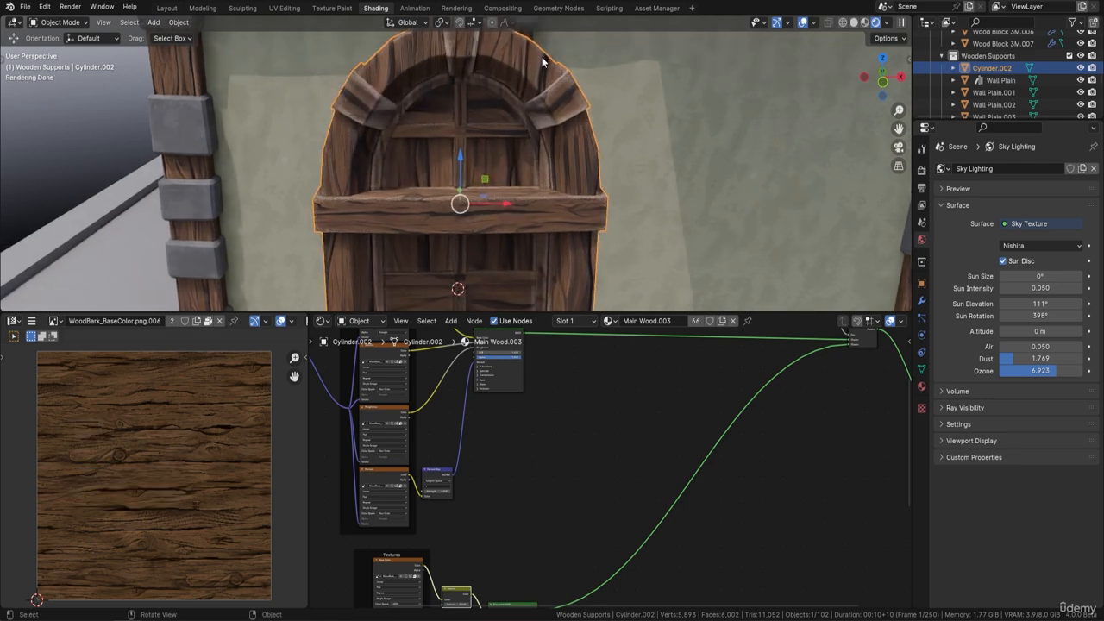
pyautogui.press('Tab')
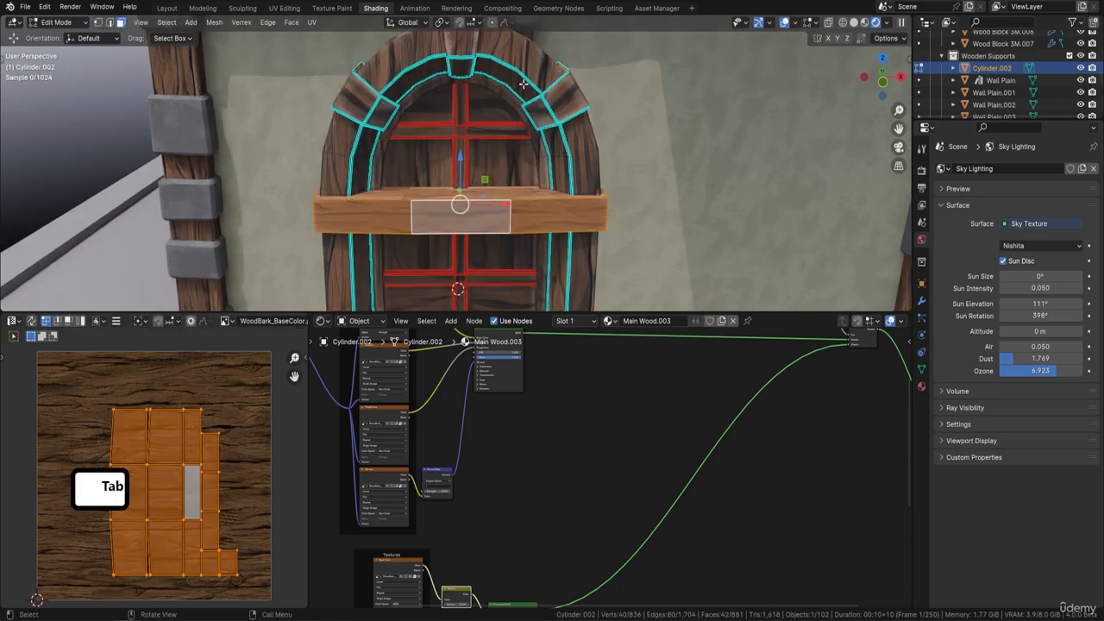
pyautogui.click(378, 107)
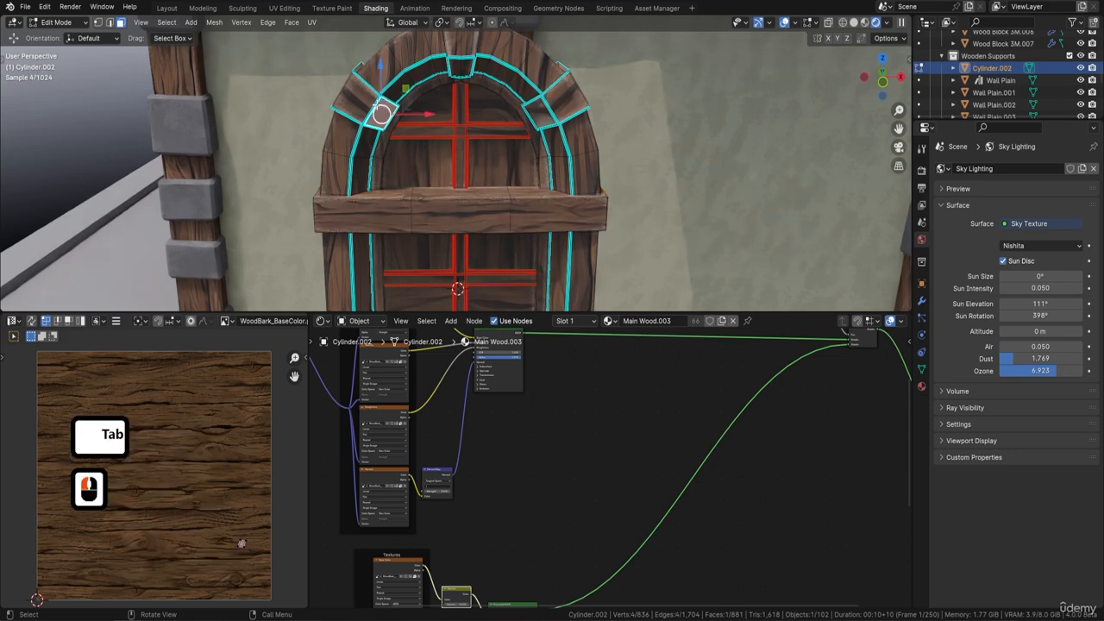
pyautogui.click(109, 22)
pyautogui.press('l')
pyautogui.press('l')
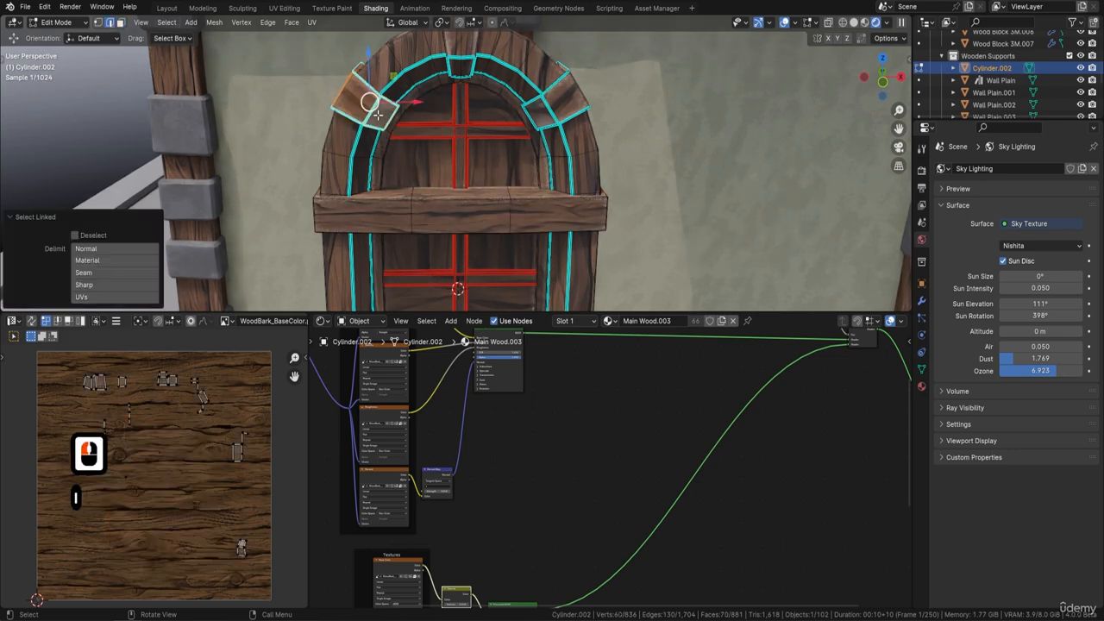
pyautogui.press('l')
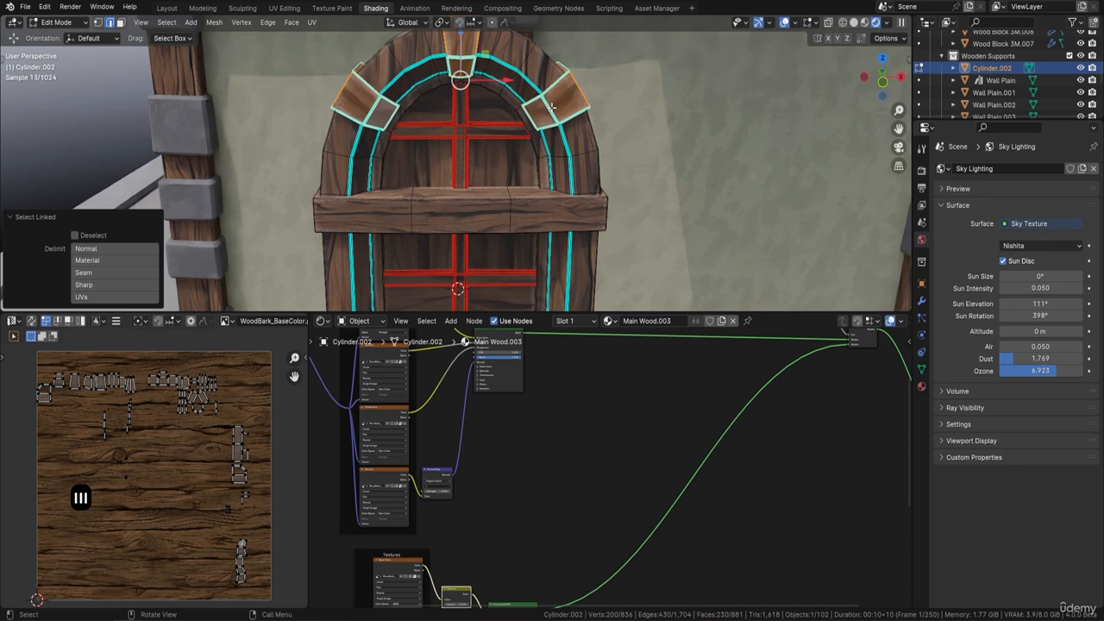
pyautogui.press('h')
# - Switch to edge selection and show the window's arch close-up from the front in Material Preview shading
pyautogui.moveTo(402, 102)
pyautogui.mouseDown(button='middle')
pyautogui.moveTo(427, 109)
pyautogui.moveTo(417, 101)
pyautogui.mouseUp(button='middle')
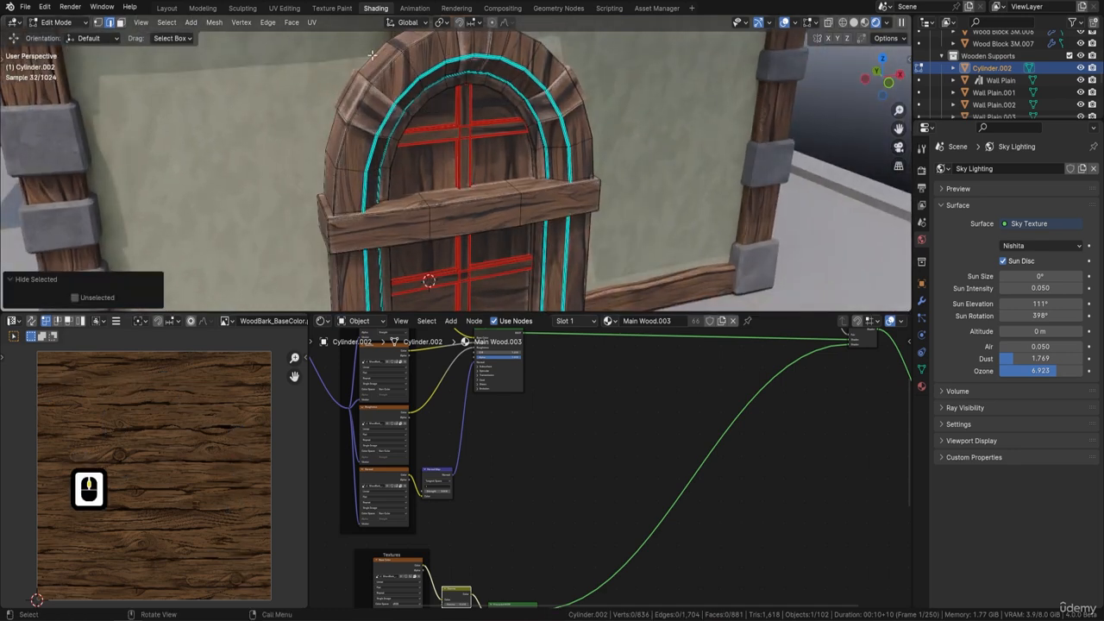
pyautogui.click(111, 25)
pyautogui.moveTo(470, 108); pyautogui.dragTo(589, 87, button='middle')
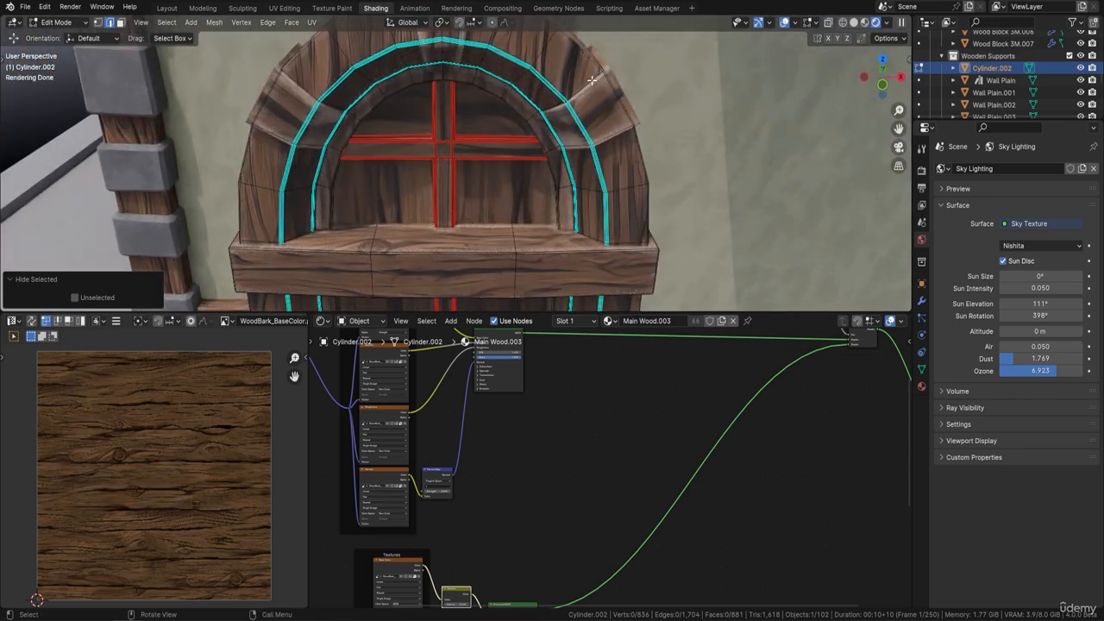
pyautogui.click(866, 23)
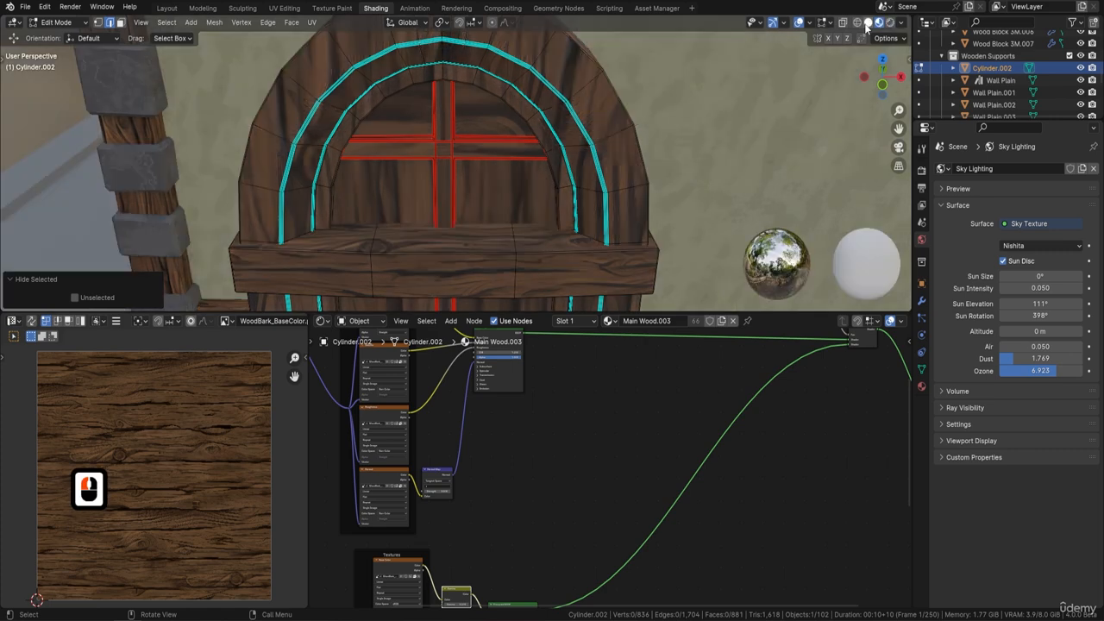
# - Mark seams on the four edge loops crossing the arch, two on each side, where the hidden side blocks sit
pyautogui.click(579, 86)
pyautogui.click(578, 86)
pyautogui.keyDown('alt'); pyautogui.keyDown('shift'); pyautogui.click(578, 87); pyautogui.keyUp('shift'); pyautogui.keyUp('alt')
pyautogui.keyDown('alt'); pyautogui.keyDown('shift'); pyautogui.click(611, 143); pyautogui.keyUp('shift'); pyautogui.keyUp('alt')
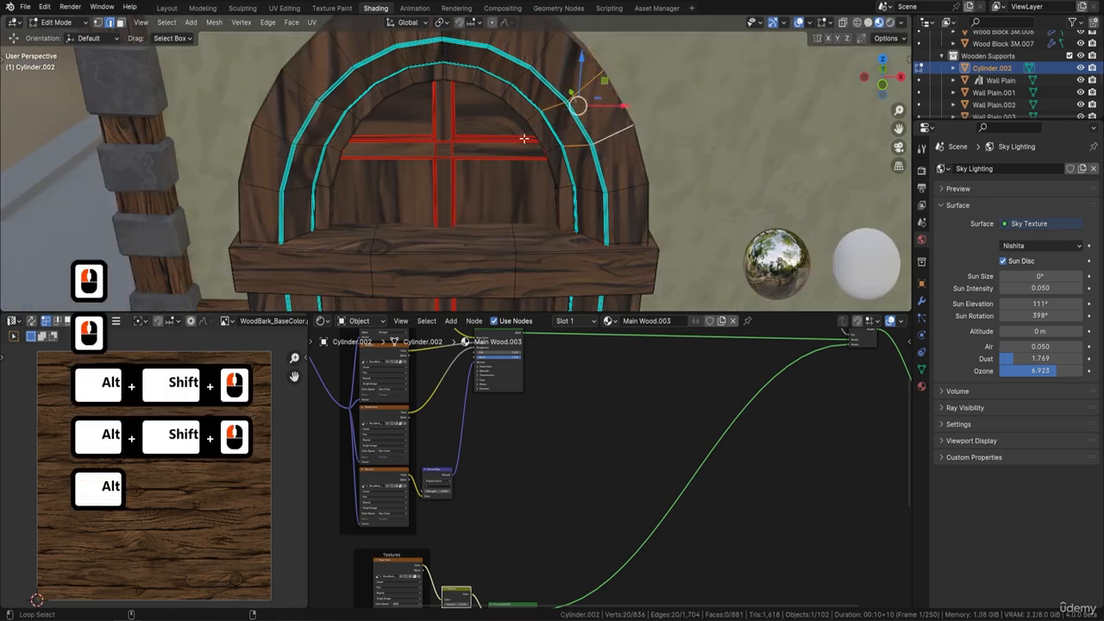
pyautogui.keyDown('alt'); pyautogui.keyDown('shift'); pyautogui.click(305, 89); pyautogui.keyUp('shift'); pyautogui.keyUp('alt')
pyautogui.keyDown('alt'); pyautogui.keyDown('shift'); pyautogui.click(270, 132); pyautogui.keyUp('shift'); pyautogui.keyUp('alt')
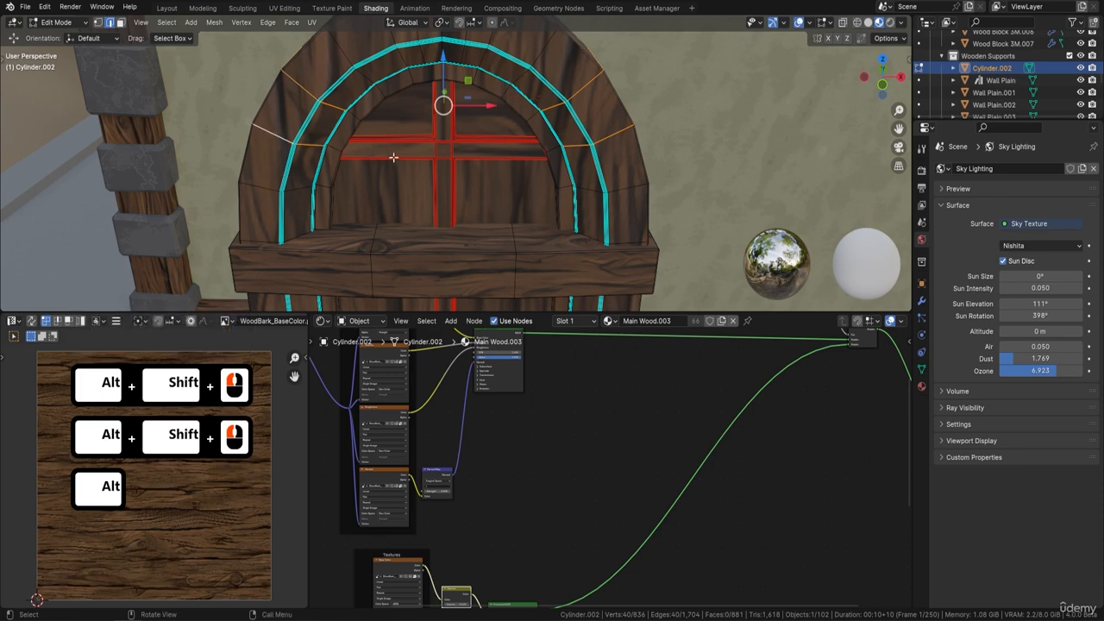
pyautogui.rightClick(414, 157)
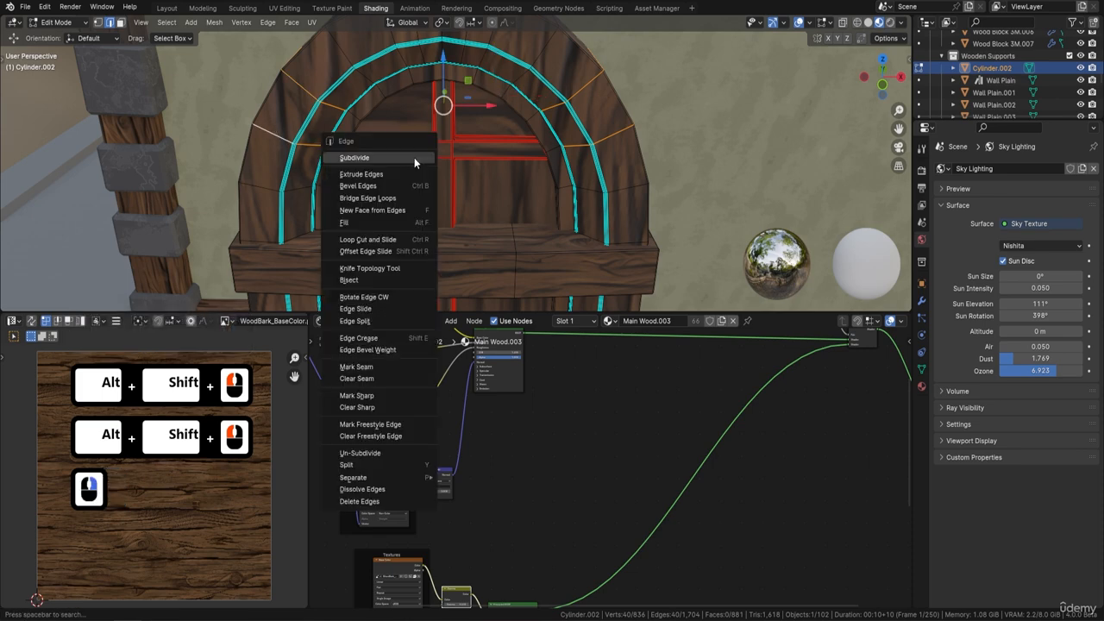
pyautogui.click(385, 366)
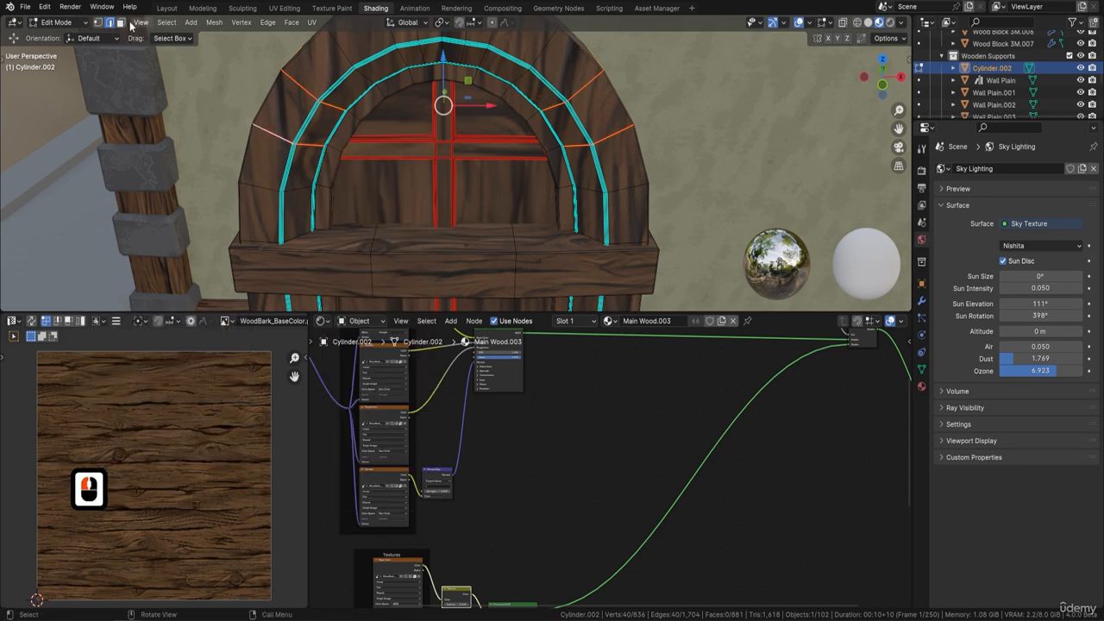
# - Select the two seam-bounded arch segments where the side blocks sit and unwrap them with Smart UV Project
pyautogui.hotkey('alt', 'a')
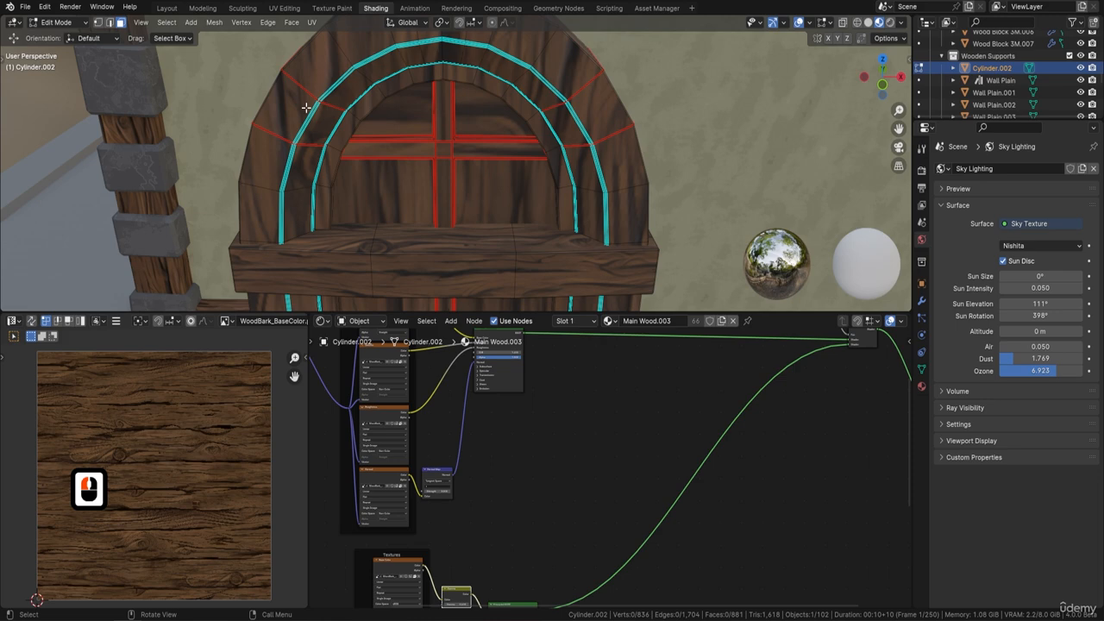
pyautogui.press('l')
pyautogui.press('l')
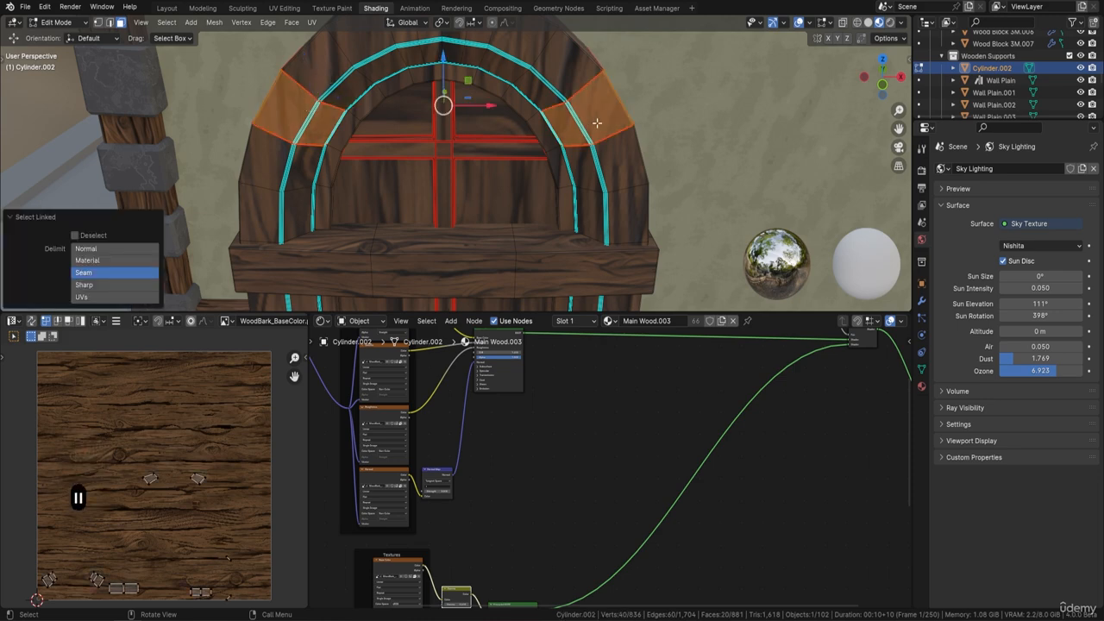
pyautogui.press('u')
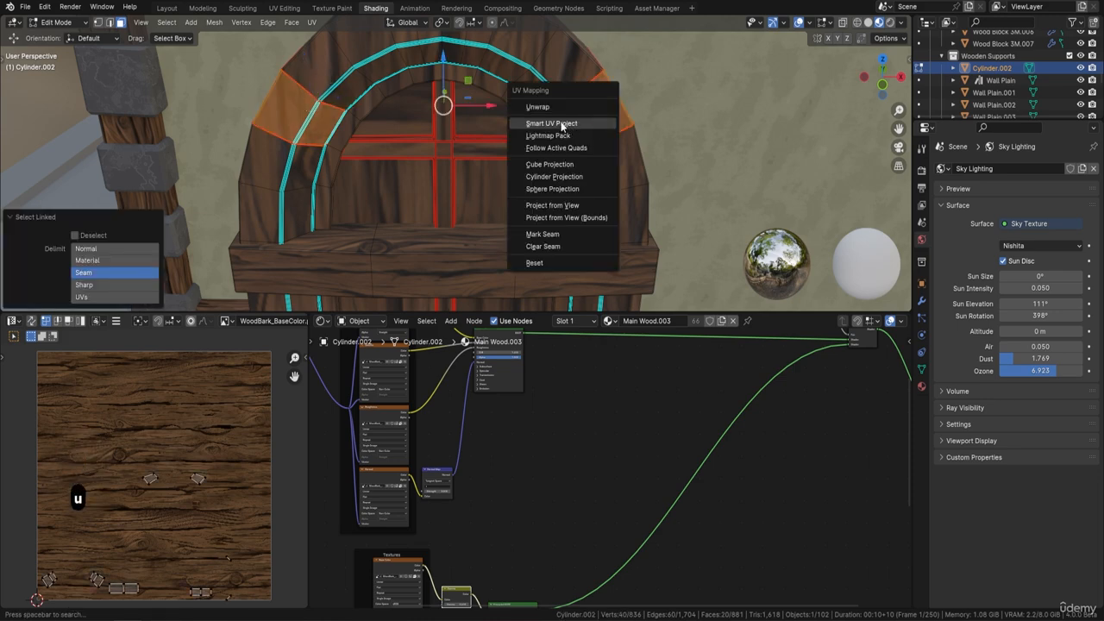
pyautogui.click(557, 130)
pyautogui.click(562, 238)
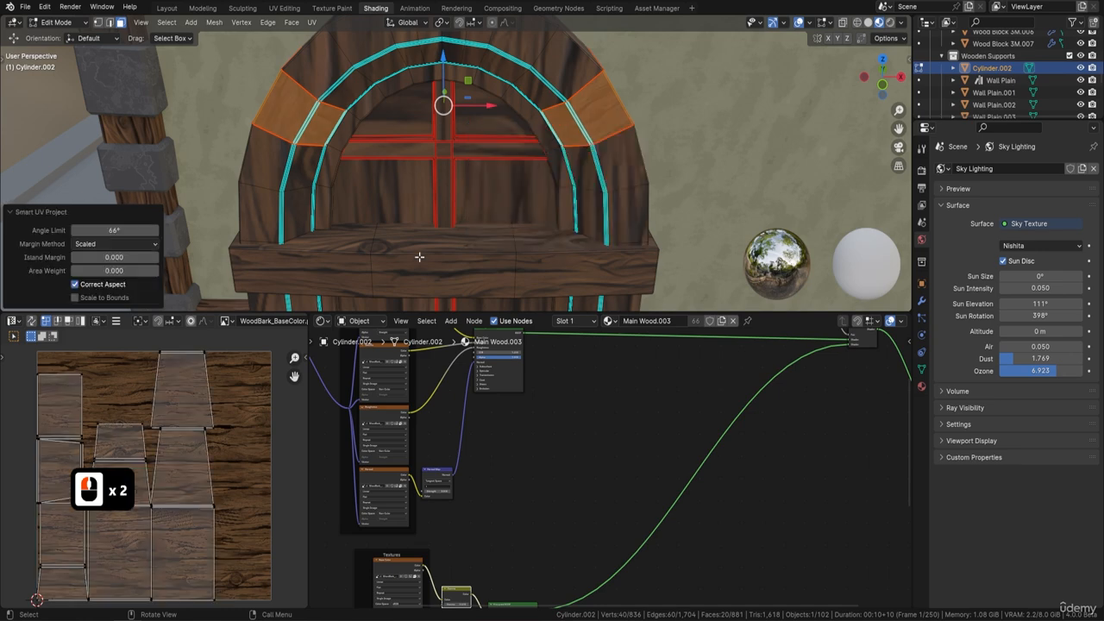
# - Leave Edit Mode and examine the unwrapped arch segments on the window in Rendered shading
pyautogui.moveTo(442, 171); pyautogui.dragTo(541, 188, button='middle')
pyautogui.press('Tab')
pyautogui.press('Tab')
pyautogui.press('Tab')
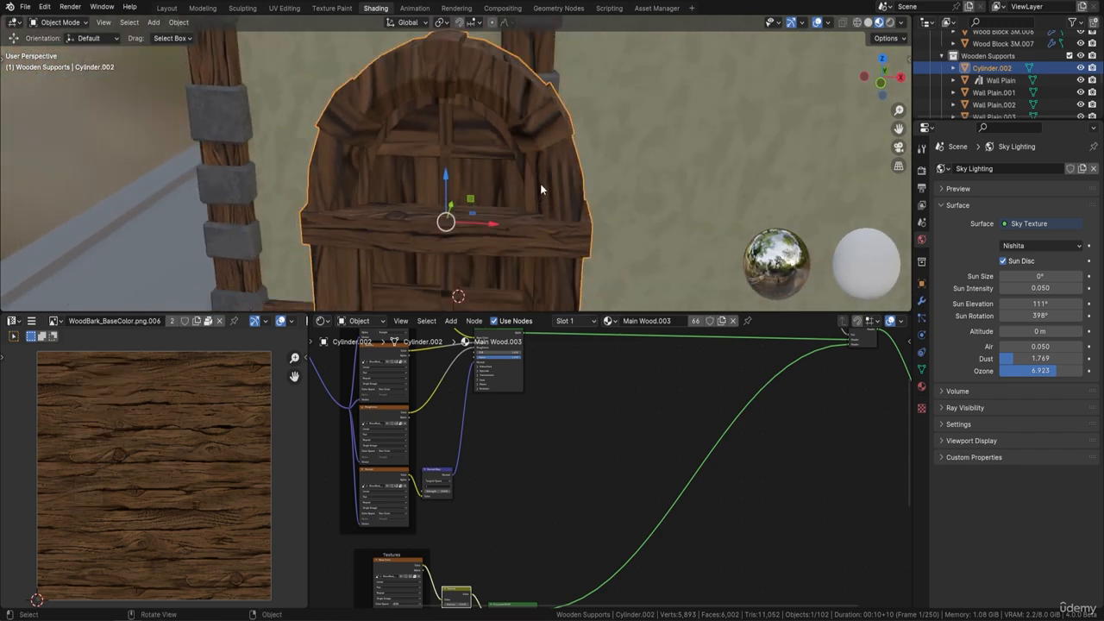
pyautogui.keyDown('shift'); pyautogui.moveTo(651, 119); pyautogui.dragTo(507, 103, button='middle'); pyautogui.keyUp('shift')
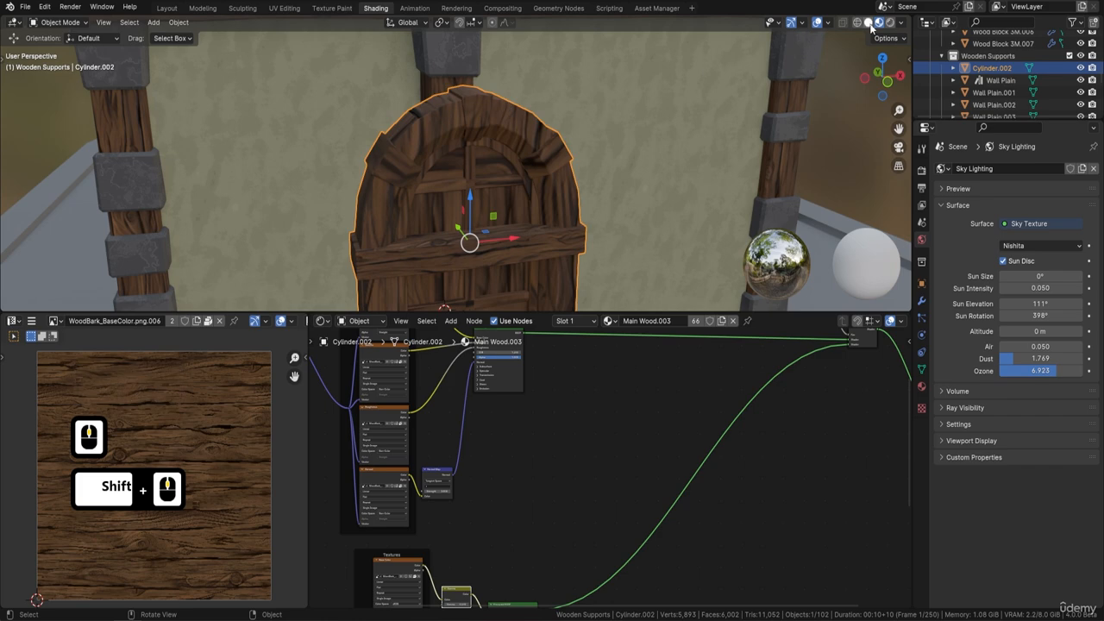
pyautogui.click(889, 23)
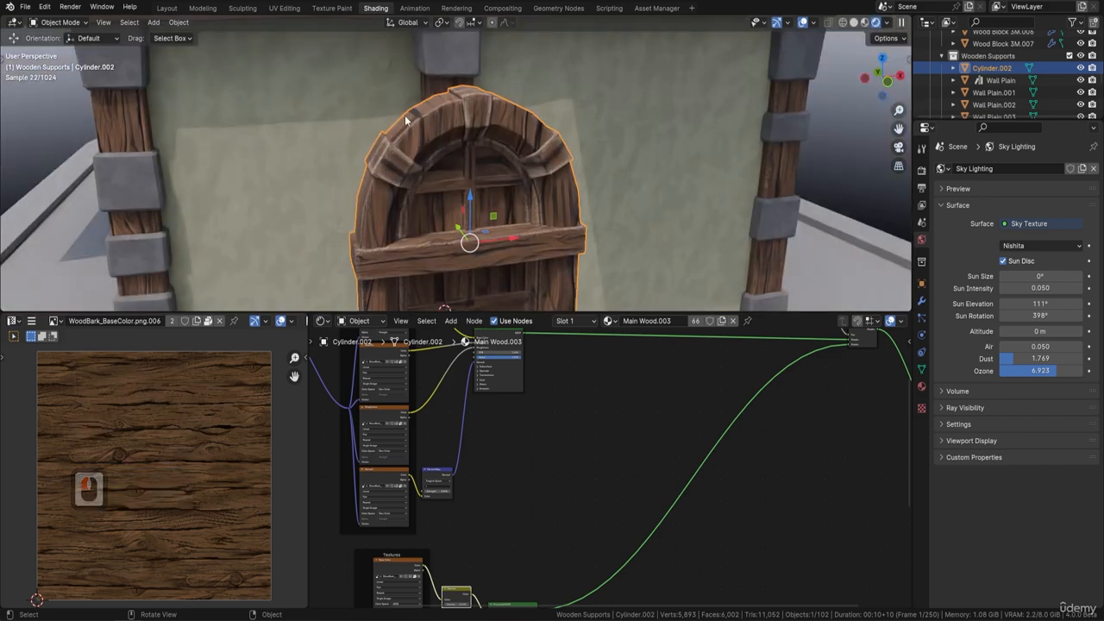
# - Enter Edit Mode with edge selection and reveal the hidden wooden blocks on the arch
pyautogui.press('Tab')
pyautogui.click(113, 24)
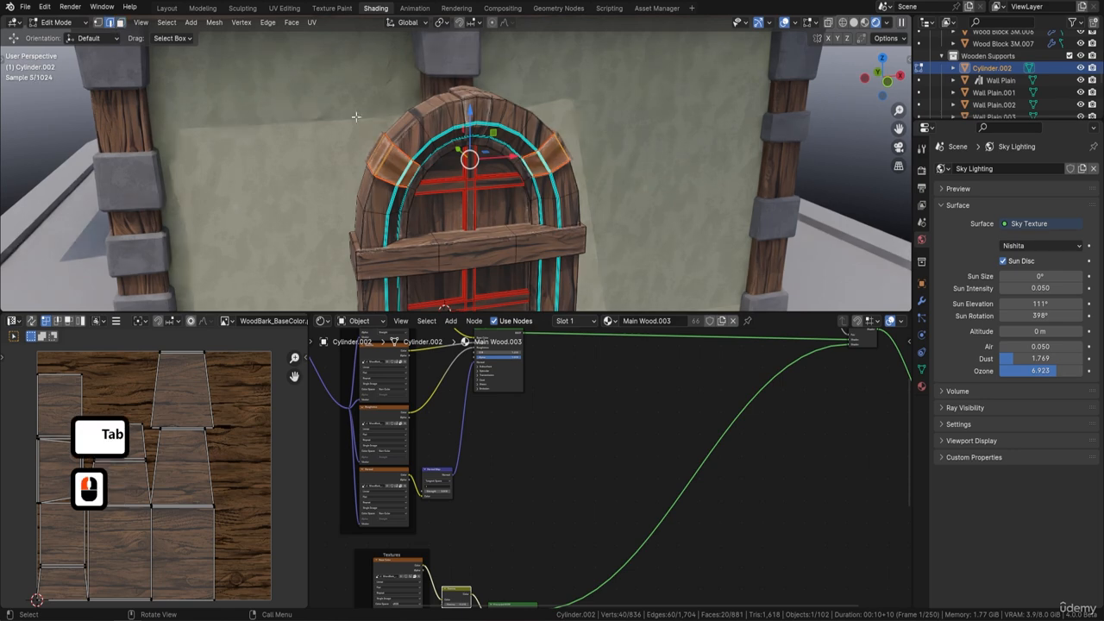
pyautogui.click(384, 159)
pyautogui.press('l')
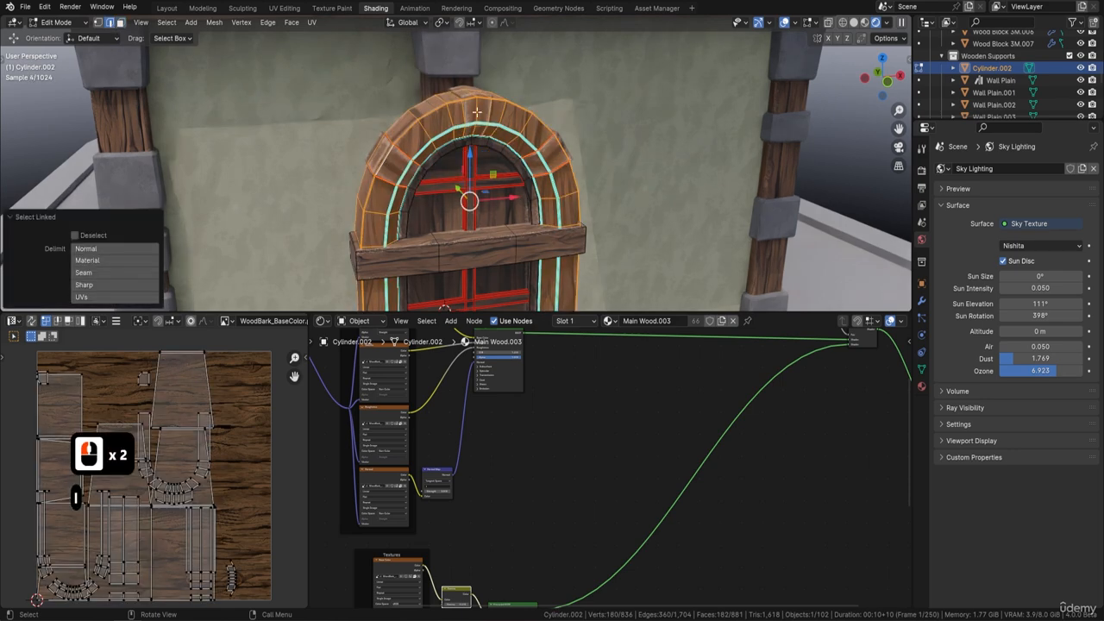
pyautogui.moveTo(481, 102); pyautogui.dragTo(601, 159, button='middle')
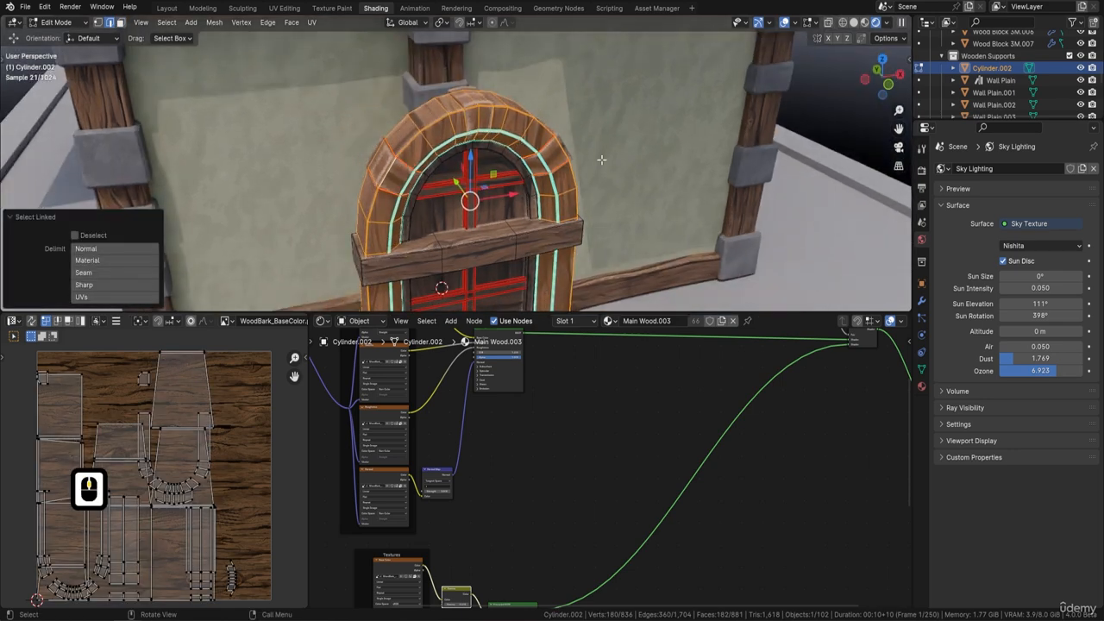
pyautogui.hotkey('alt', 'h')
# - Select the three protruding arch blocks as linked geometry and unwrap them with Smart UV Project at a 66° angle limit
pyautogui.click(384, 172)
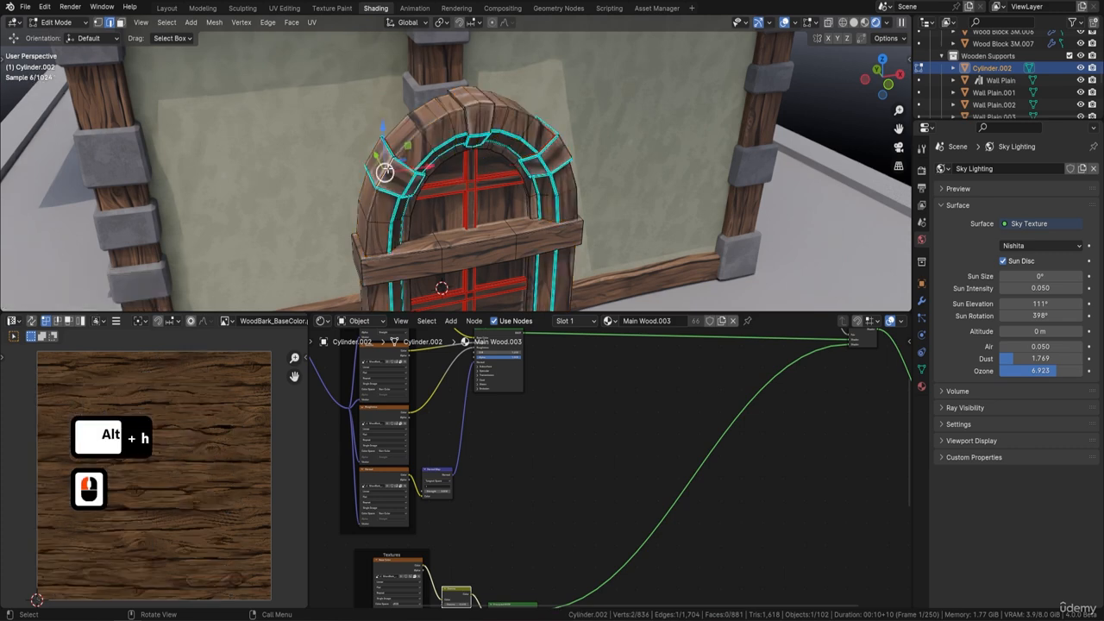
pyautogui.press('l')
pyautogui.press('l')
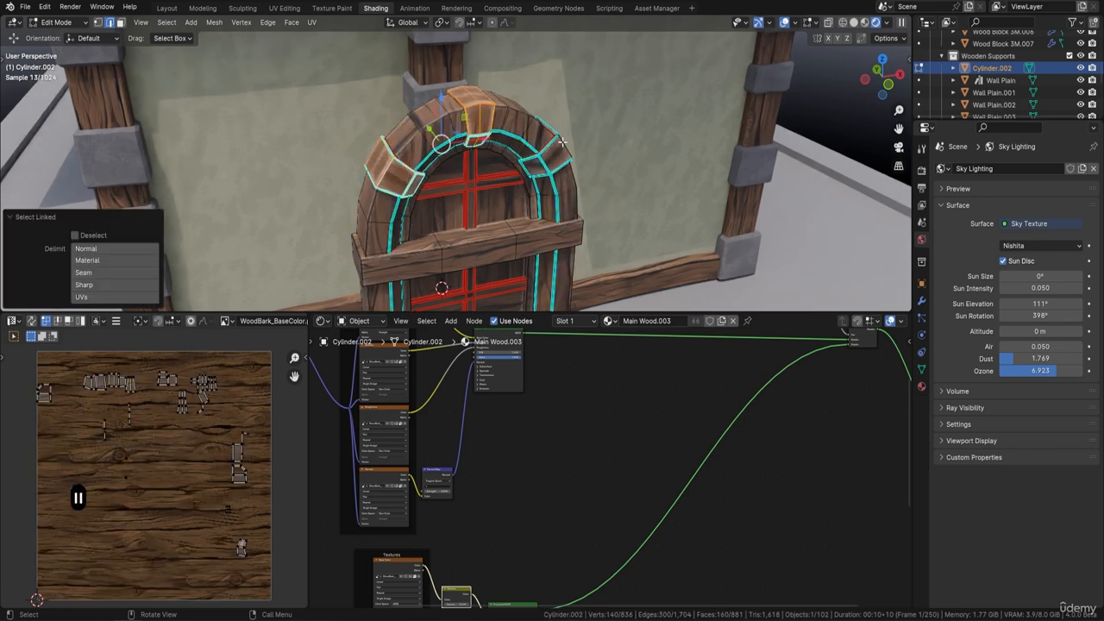
pyautogui.press('l')
pyautogui.press('u')
pyautogui.click(588, 148)
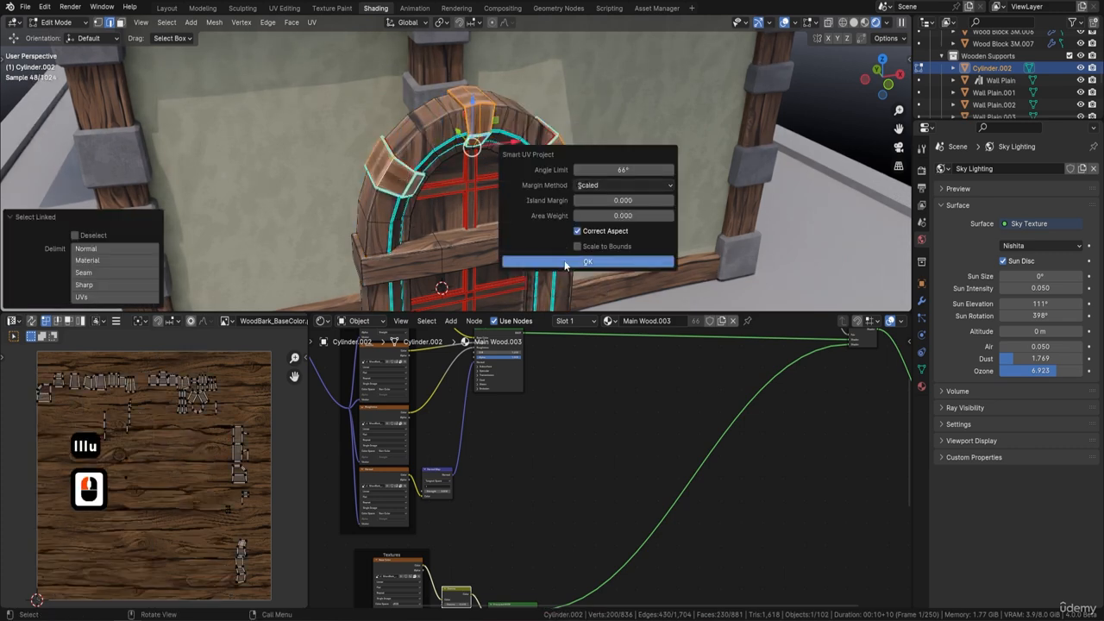
pyautogui.click(588, 264)
# - Examine the wood grain on the arch and its three blocks from several angles in Object Mode
pyautogui.press('Tab')
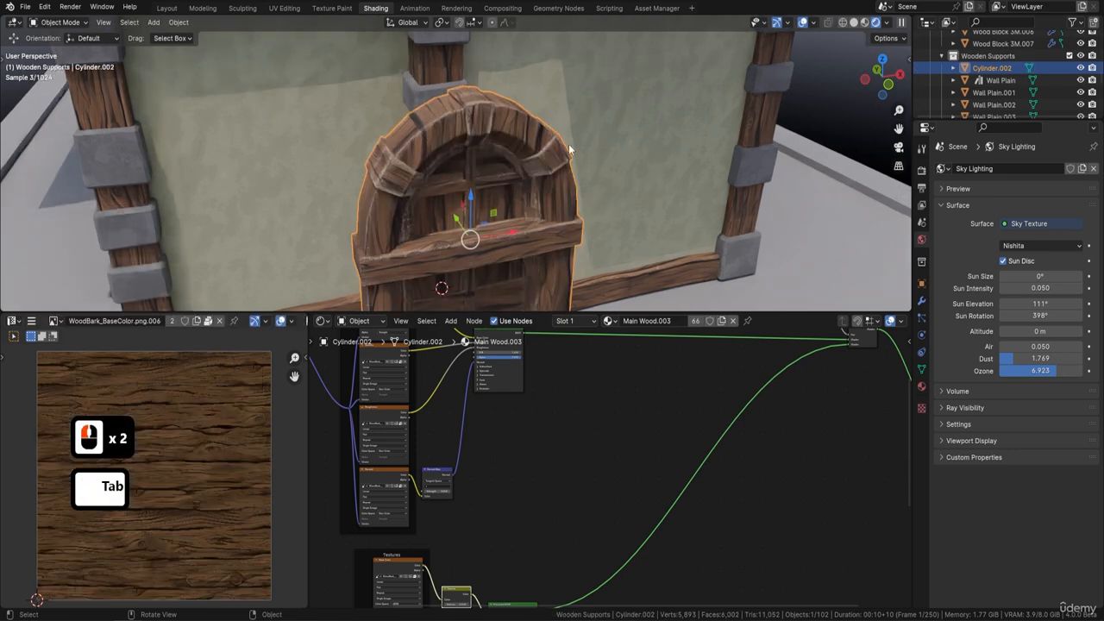
pyautogui.moveTo(569, 144); pyautogui.dragTo(508, 149, button='middle')
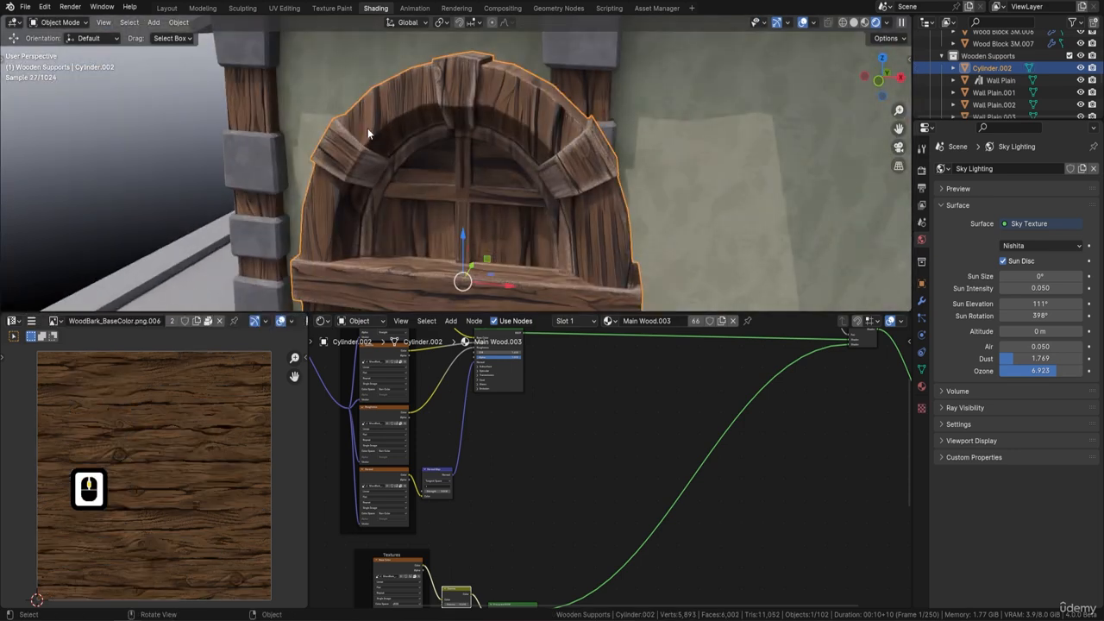
pyautogui.moveTo(367, 128); pyautogui.dragTo(627, 164, button='middle')
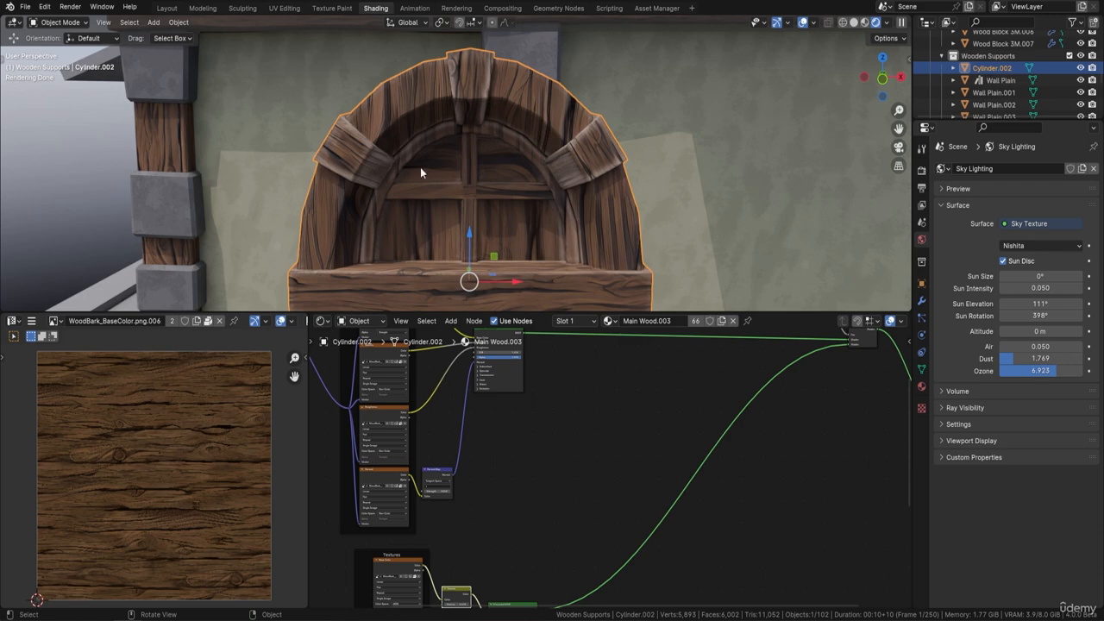
pyautogui.keyDown('shift'); pyautogui.moveTo(420, 172); pyautogui.dragTo(432, 136, button='middle'); pyautogui.keyUp('shift')
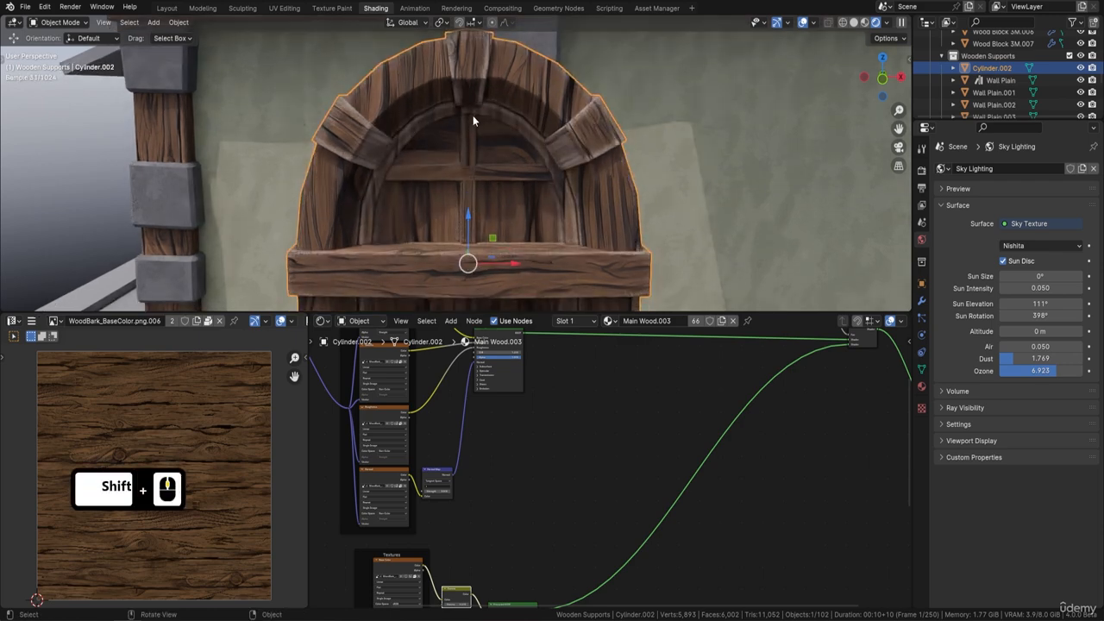
# - Switch to Material Preview shading and isolate the three arch blocks in Edit Mode by hiding all other geometry
pyautogui.click(865, 24)
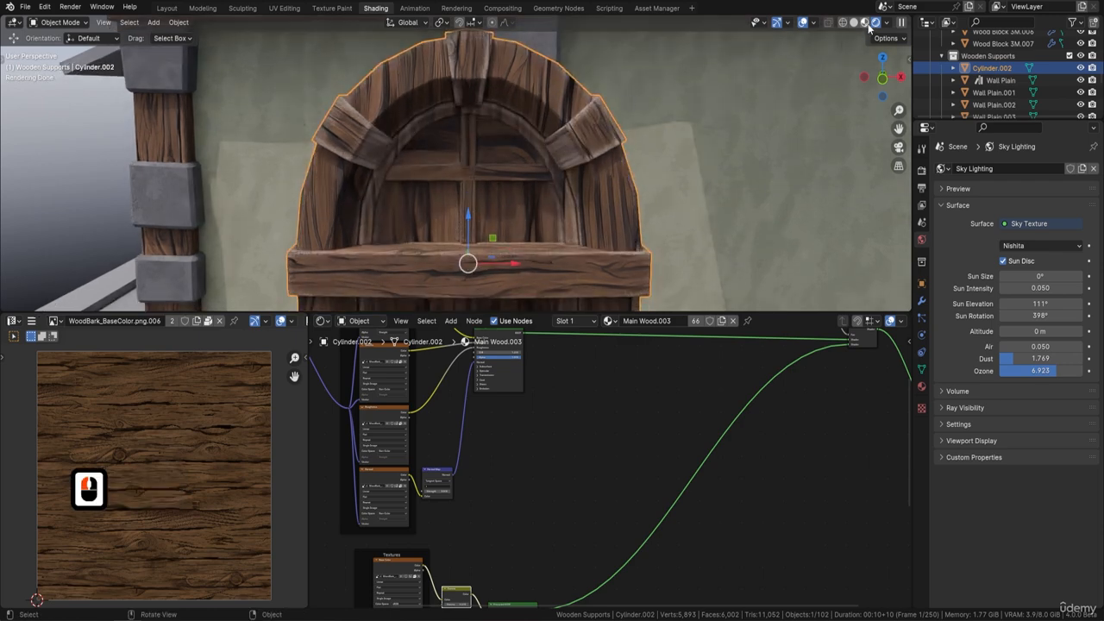
pyautogui.moveTo(533, 126); pyautogui.dragTo(582, 155, button='middle')
pyautogui.press('Tab')
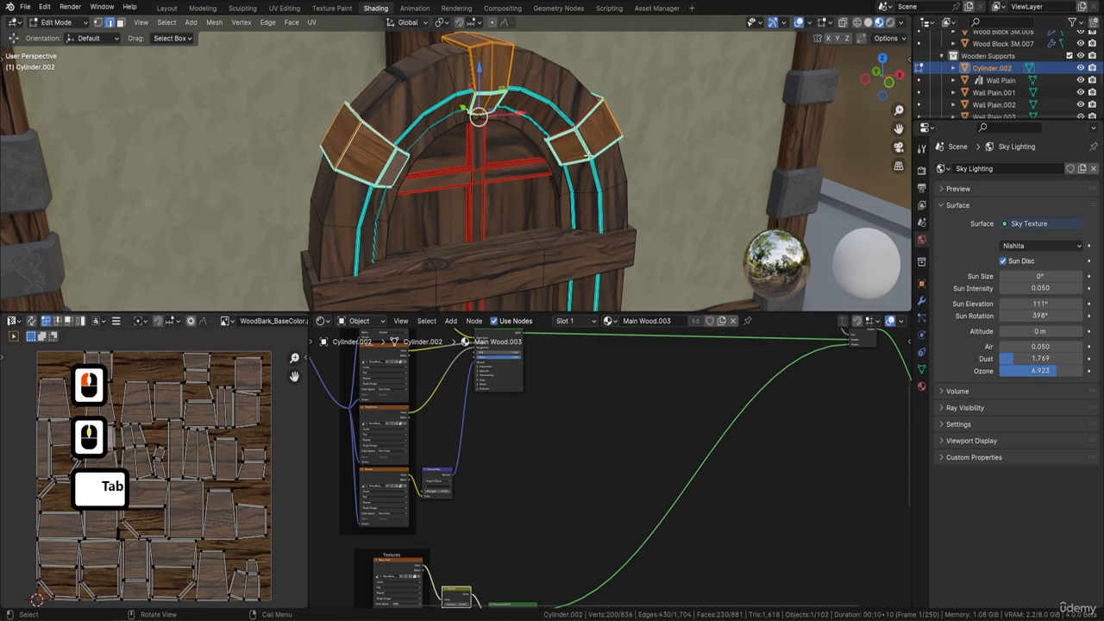
pyautogui.hotkey('alt', 'h')
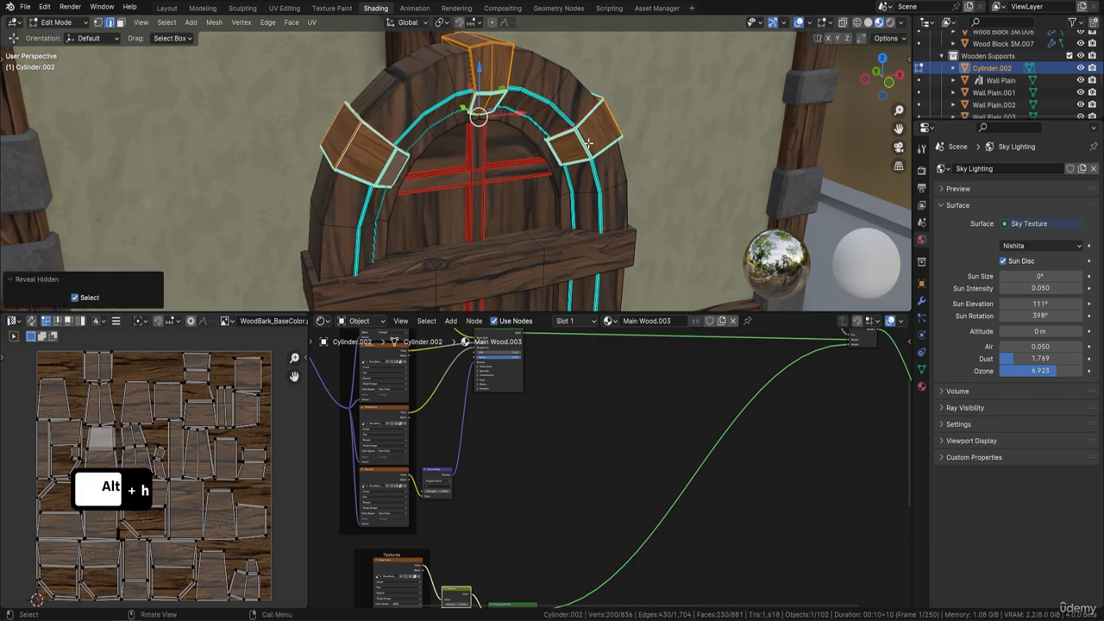
pyautogui.click(589, 143)
pyautogui.press('l')
pyautogui.press('l')
pyautogui.press('l')
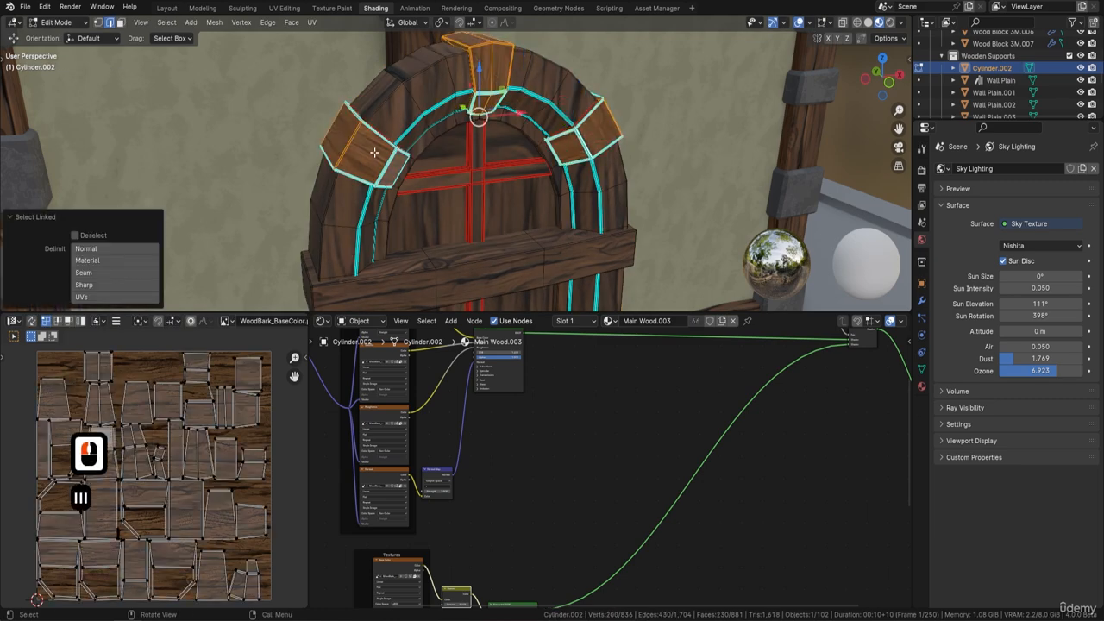
pyautogui.hotkey('shift', 'h')
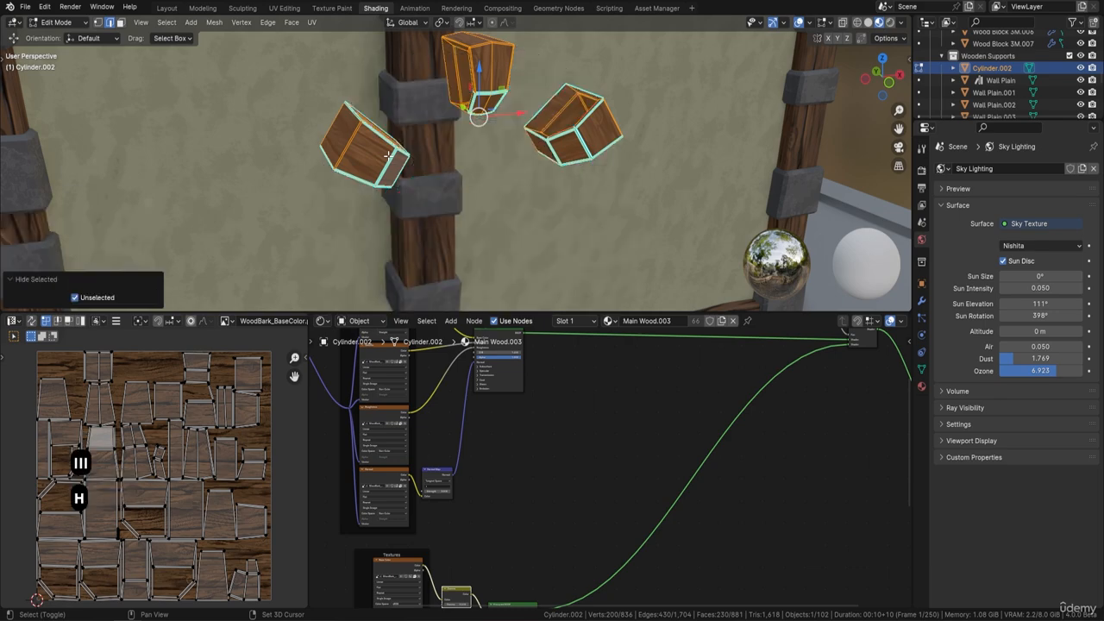
# - Mark seams on the two edge loops around the hollow inside of the left arch block
pyautogui.moveTo(442, 165)
pyautogui.mouseDown(button='middle')
pyautogui.moveTo(487, 57)
pyautogui.moveTo(545, 89)
pyautogui.moveTo(433, 173)
pyautogui.mouseUp(button='middle')
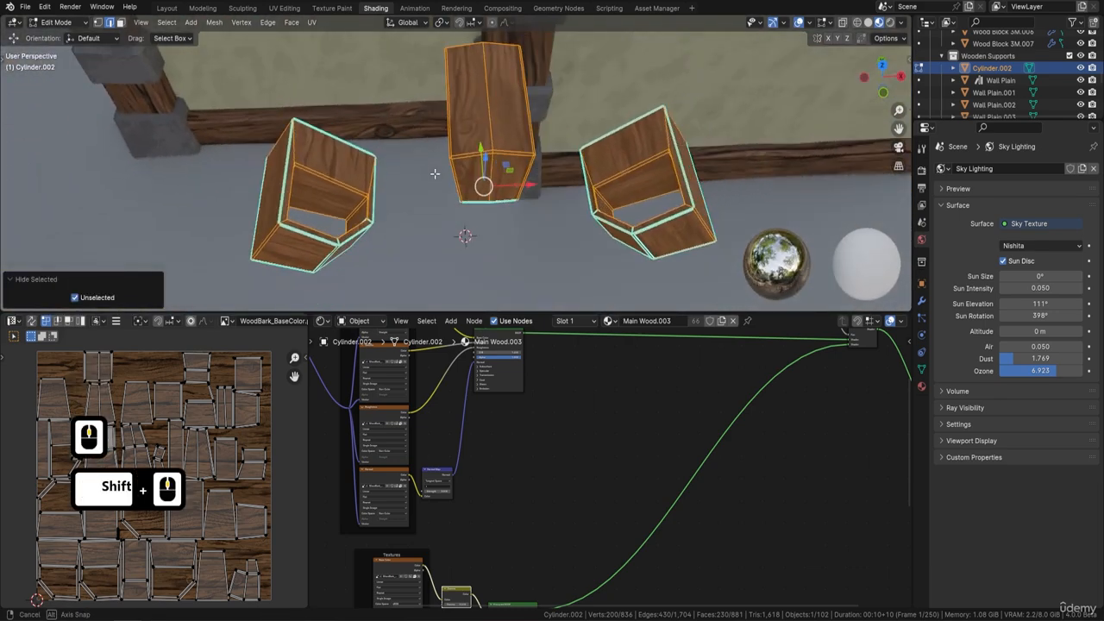
pyautogui.scroll(2, 331, 168)
pyautogui.moveTo(332, 168); pyautogui.dragTo(330, 101, button='middle')
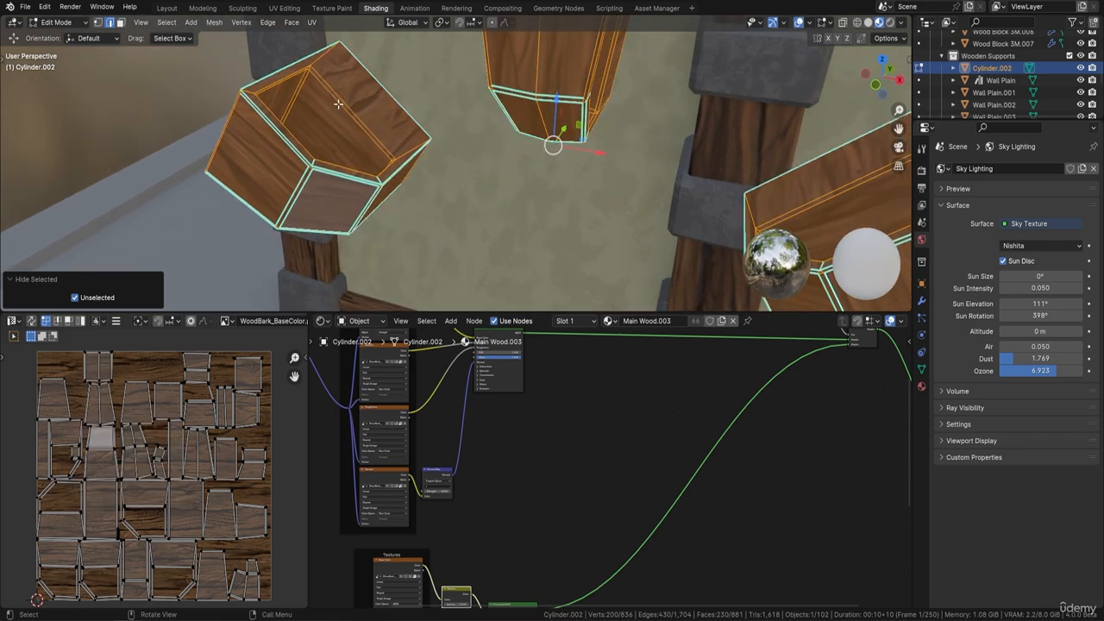
pyautogui.click(345, 109)
pyautogui.click(338, 104)
pyautogui.keyDown('alt'); pyautogui.keyDown('shift'); pyautogui.click(338, 104); pyautogui.keyUp('shift'); pyautogui.keyUp('alt')
pyautogui.moveTo(329, 132); pyautogui.dragTo(444, 74, button='middle')
pyautogui.keyDown('alt'); pyautogui.keyDown('shift'); pyautogui.click(476, 129); pyautogui.keyUp('shift'); pyautogui.keyUp('alt')
pyautogui.moveTo(475, 130); pyautogui.dragTo(514, 131, button='middle')
pyautogui.keyDown('shift'); pyautogui.moveTo(584, 116); pyautogui.dragTo(576, 133, button='middle'); pyautogui.keyUp('shift')
pyautogui.moveTo(427, 143); pyautogui.dragTo(576, 153, button='middle')
pyautogui.hotkey('ctrl', 'e')
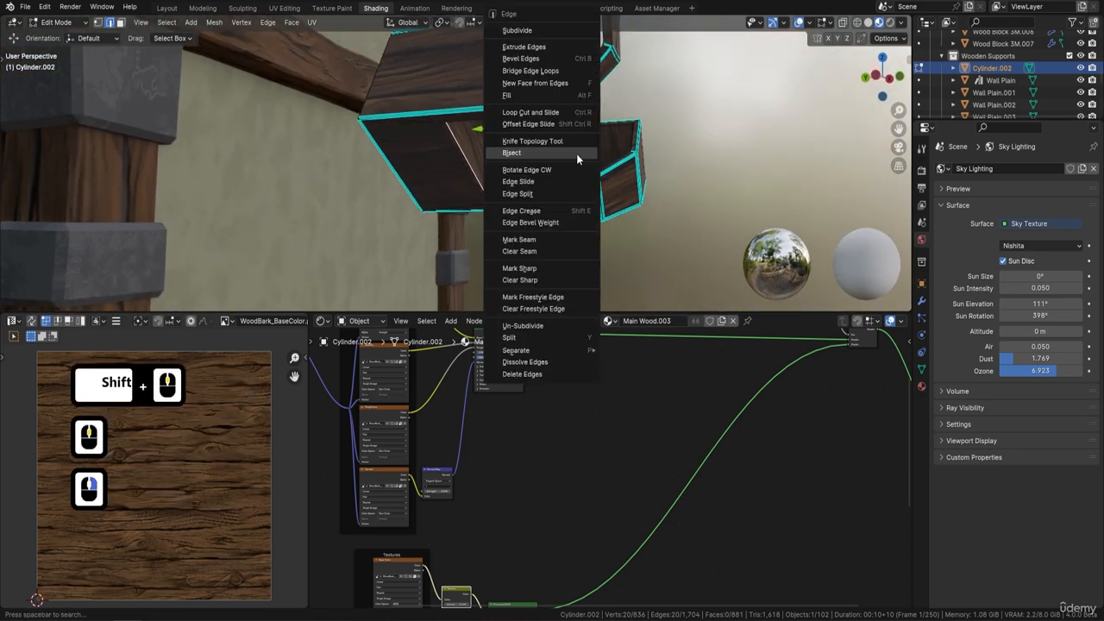
pyautogui.click(537, 240)
# - Turn off the display of sharp edges in the mesh edit mode overlays
pyautogui.moveTo(546, 102); pyautogui.dragTo(528, 128, button='middle')
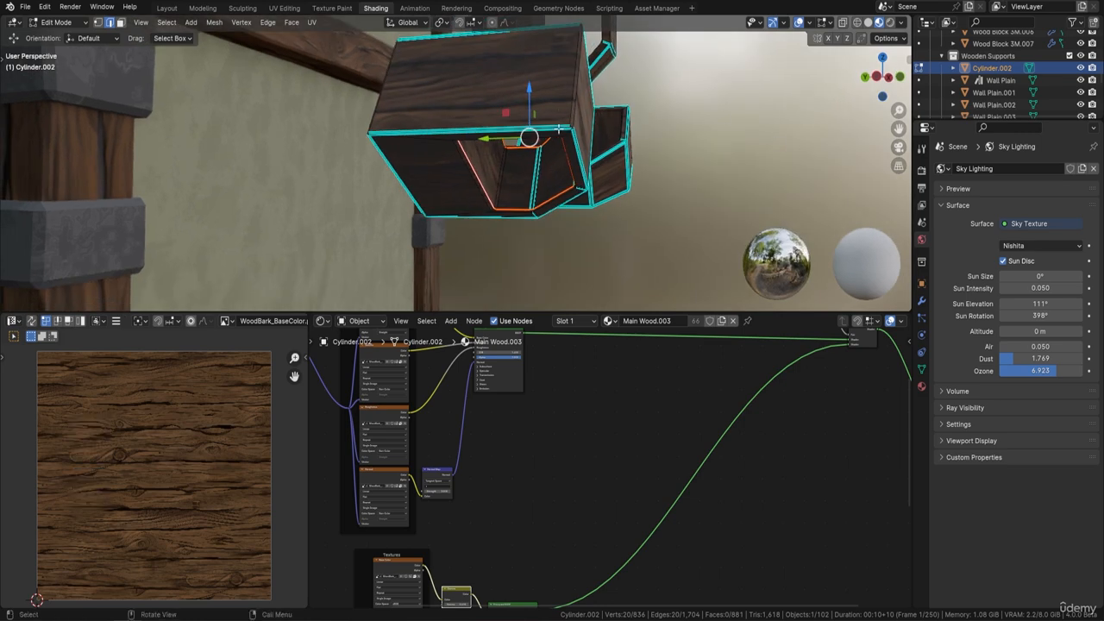
pyautogui.click(830, 25)
pyautogui.moveTo(811, 25)
pyautogui.click(830, 24)
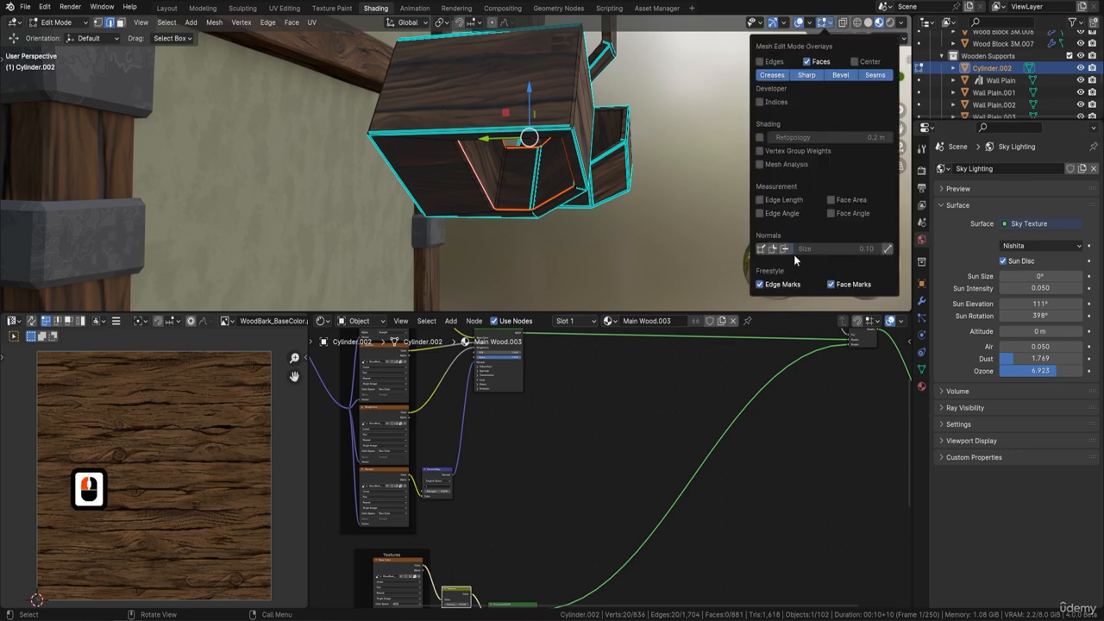
pyautogui.doubleClick(760, 286)
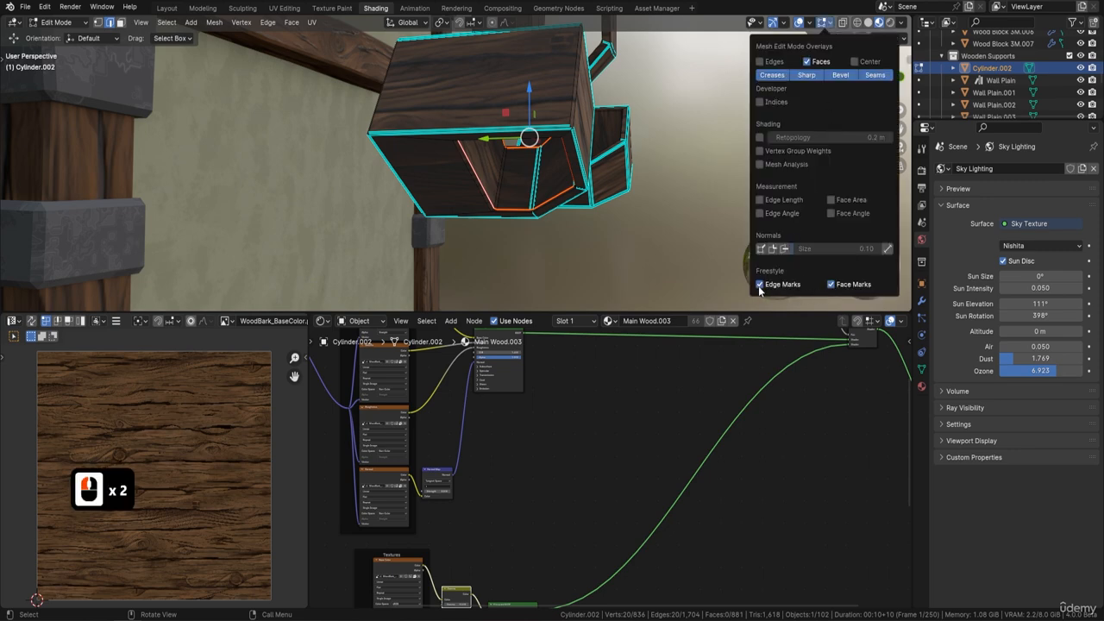
pyautogui.click(807, 77)
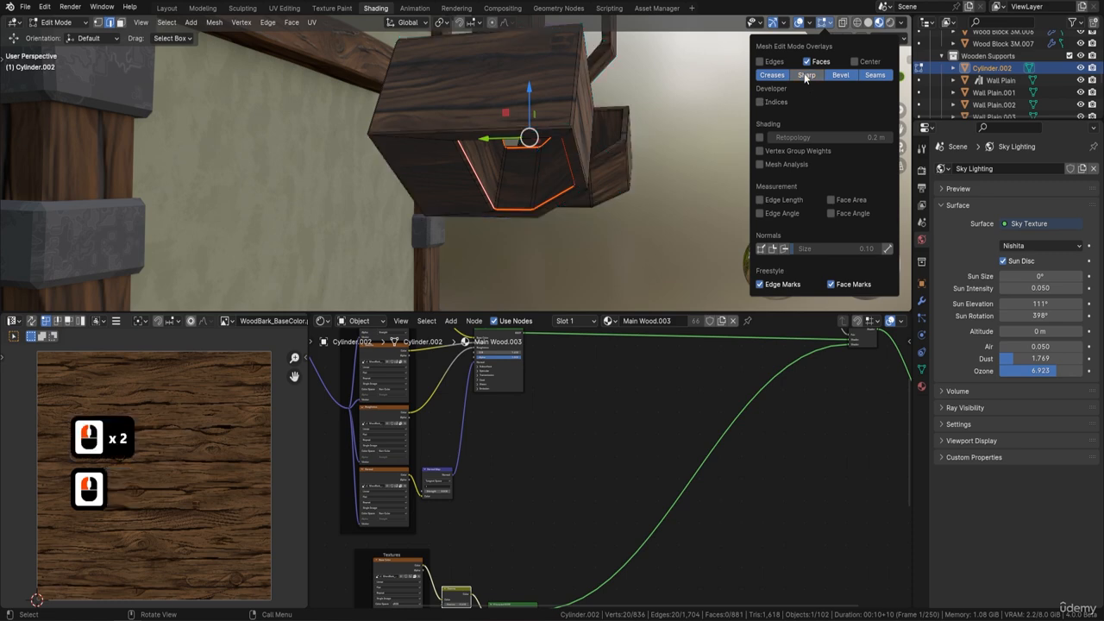
# - Mark seams on the two inner edge loops of both the top block and the right arch block
pyautogui.moveTo(521, 161); pyautogui.dragTo(498, 186, button='middle')
pyautogui.moveTo(390, 240); pyautogui.dragTo(517, 178, button='middle')
pyautogui.click(535, 173)
pyautogui.click(535, 172)
pyautogui.keyDown('alt'); pyautogui.keyDown('shift'); pyautogui.click(534, 172); pyautogui.keyUp('shift'); pyautogui.keyUp('alt')
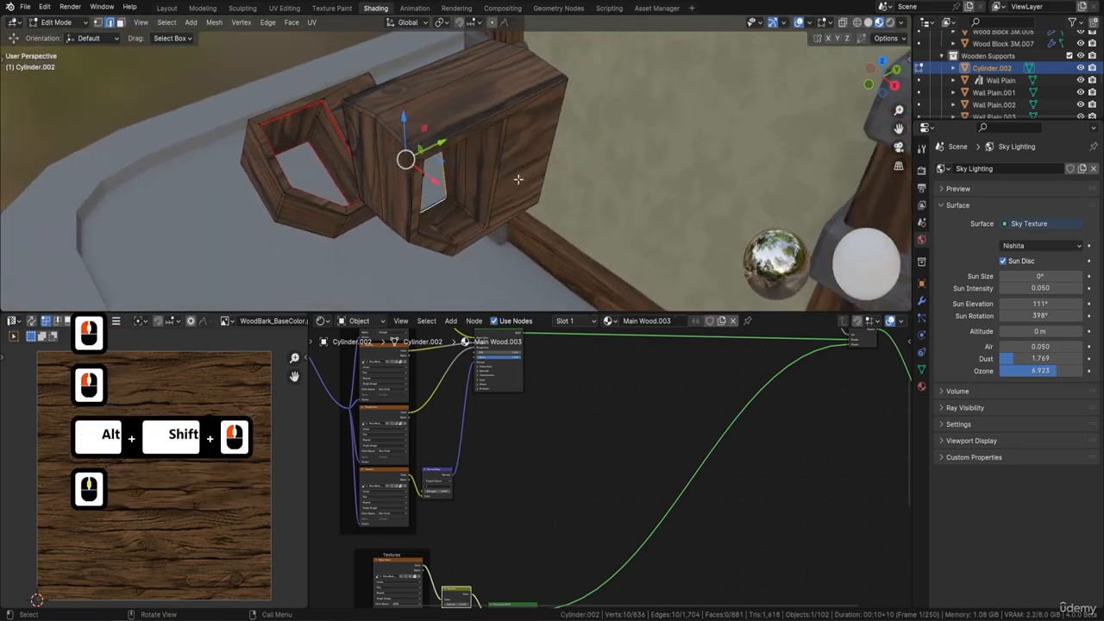
pyautogui.keyDown('alt'); pyautogui.keyDown('shift'); pyautogui.click(477, 227); pyautogui.keyUp('shift'); pyautogui.keyUp('alt')
pyautogui.moveTo(552, 252); pyautogui.dragTo(678, 143, button='middle')
pyautogui.keyDown('alt'); pyautogui.keyDown('shift'); pyautogui.click(634, 177); pyautogui.keyUp('shift'); pyautogui.keyUp('alt')
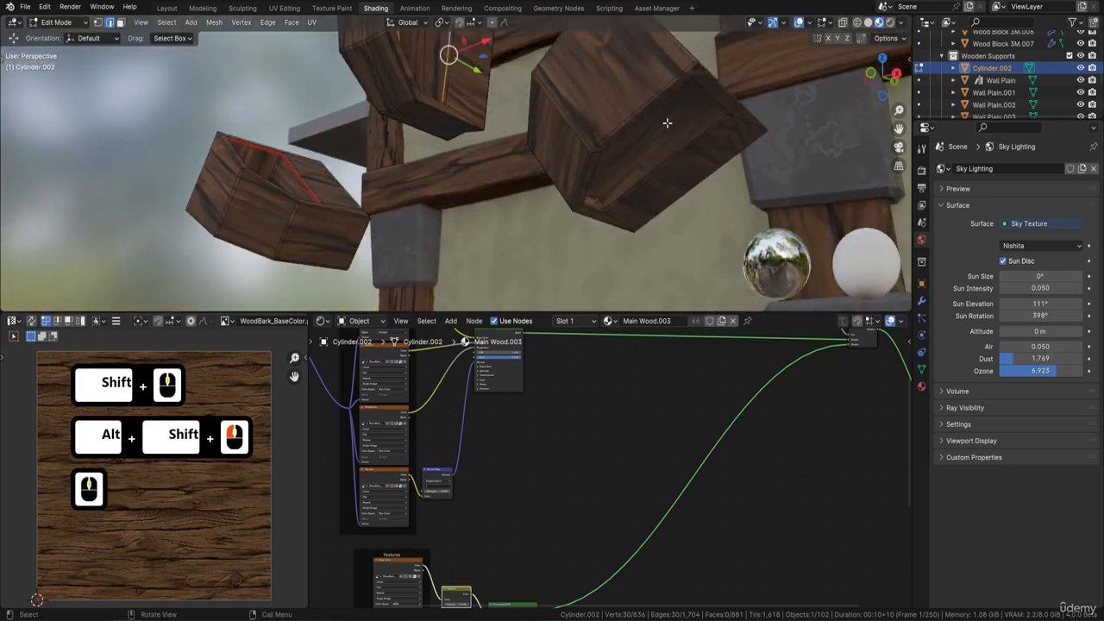
pyautogui.keyDown('alt'); pyautogui.keyDown('shift'); pyautogui.click(679, 144); pyautogui.keyUp('shift'); pyautogui.keyUp('alt')
pyautogui.rightClick(711, 144)
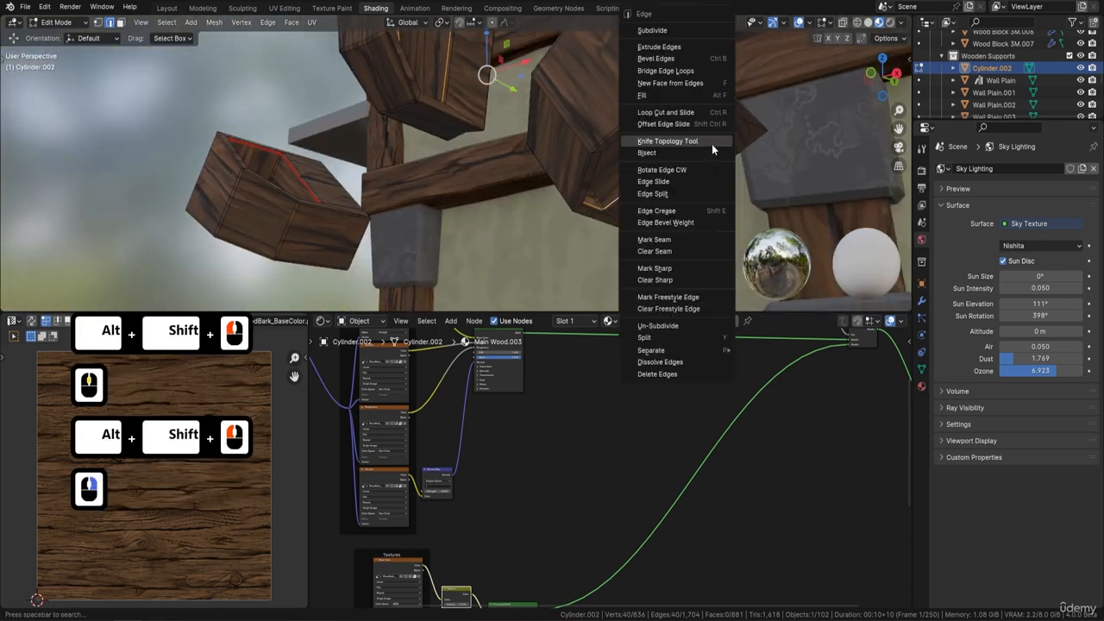
pyautogui.click(673, 239)
# - Mark a seam on one inner corner edge inside the hollow of each of the three arch blocks
pyautogui.moveTo(649, 183); pyautogui.dragTo(705, 117, button='middle')
pyautogui.click(721, 80)
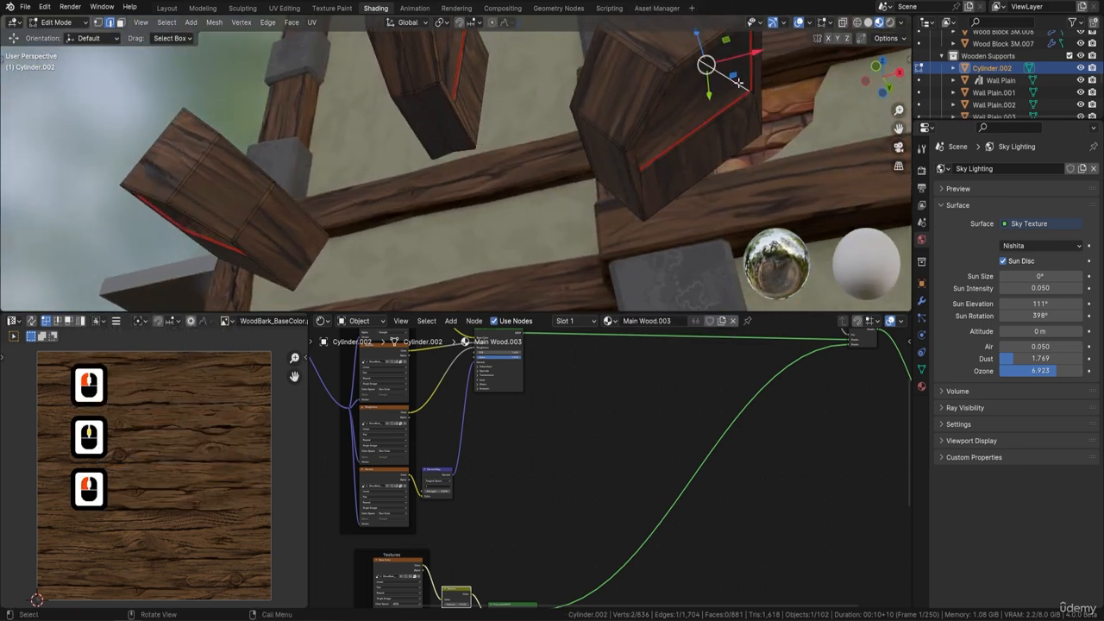
pyautogui.keyDown('shift'); pyautogui.moveTo(611, 81); pyautogui.dragTo(483, 112, button='middle'); pyautogui.keyUp('shift')
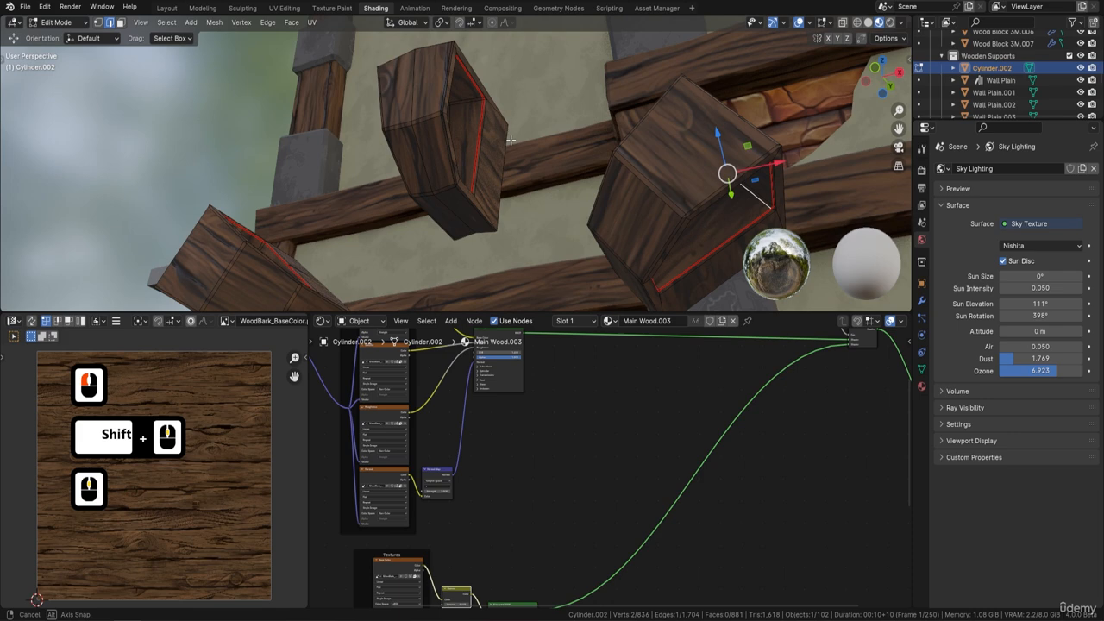
pyautogui.keyDown('shift'); pyautogui.click(466, 101); pyautogui.keyUp('shift')
pyautogui.keyDown('shift'); pyautogui.moveTo(291, 230); pyautogui.dragTo(404, 172, button='middle'); pyautogui.keyUp('shift')
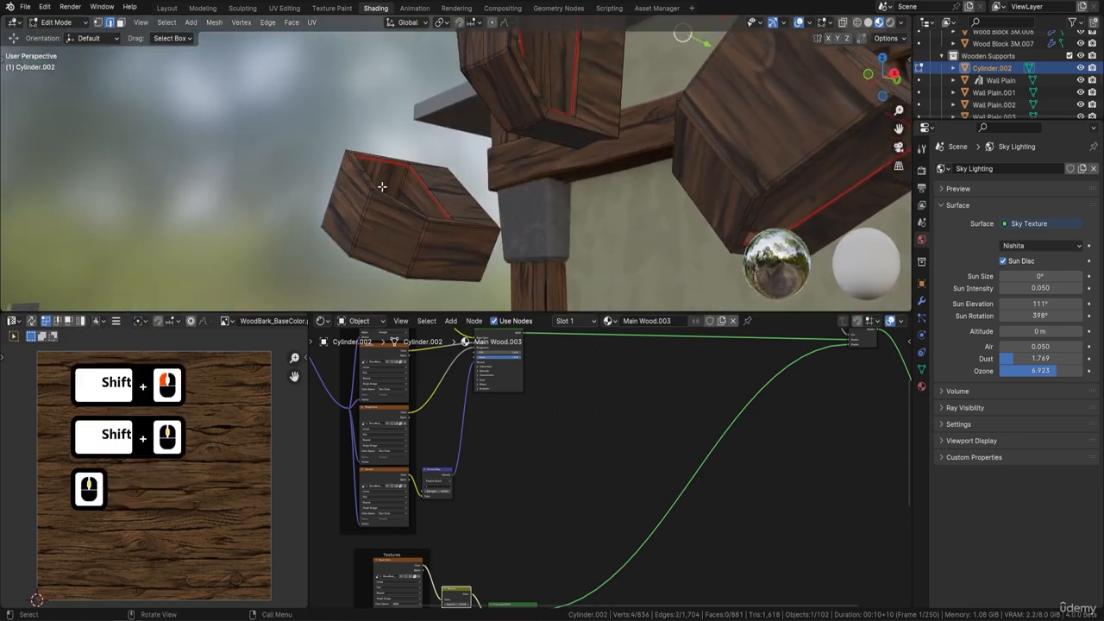
pyautogui.keyDown('shift'); pyautogui.click(405, 175); pyautogui.keyUp('shift')
pyautogui.rightClick(452, 172)
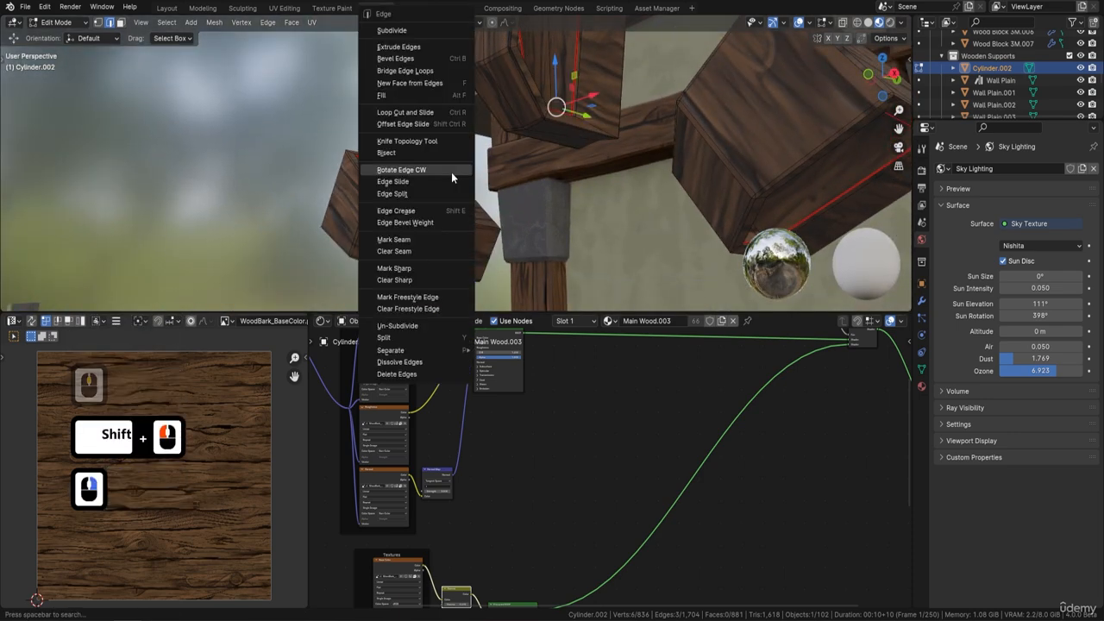
pyautogui.click(409, 205)
# - Mark seams on both outer edge loops running around the sides of all three arch blocks
pyautogui.moveTo(409, 205); pyautogui.dragTo(455, 216, button='middle')
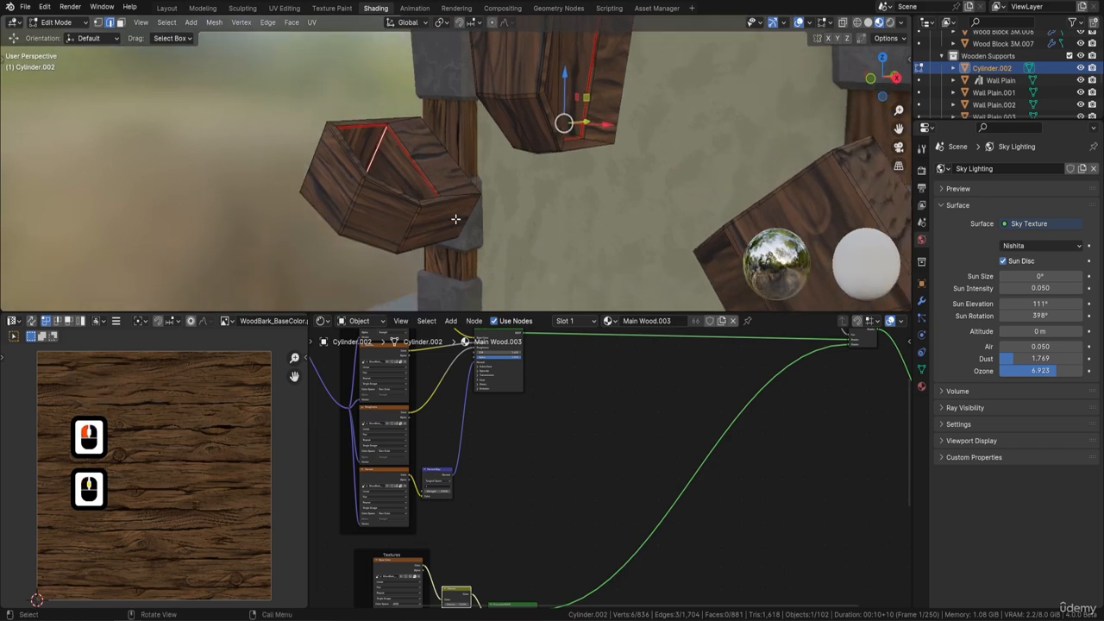
pyautogui.scroll(3, 454, 211)
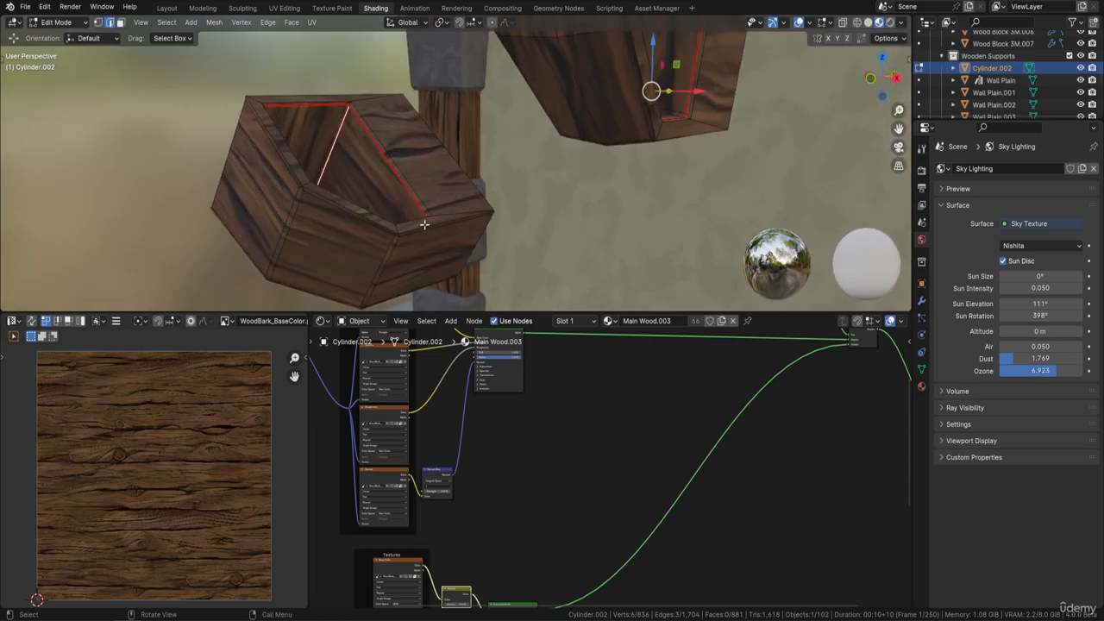
pyautogui.click(422, 226)
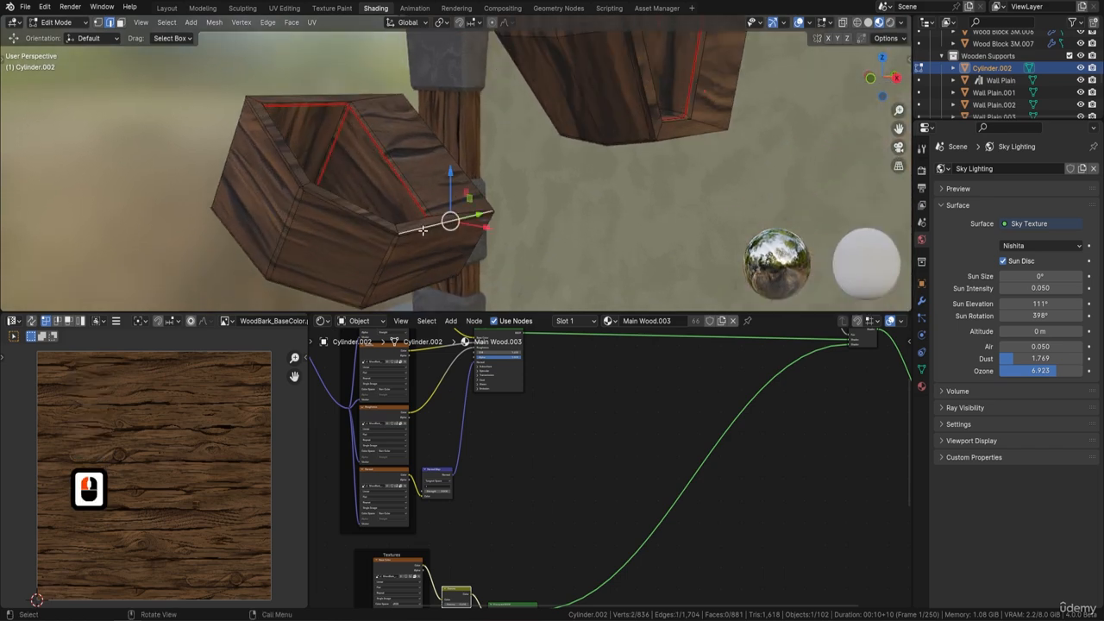
pyautogui.doubleClick(422, 230)
pyautogui.keyDown('alt'); pyautogui.keyDown('shift'); pyautogui.click(422, 229); pyautogui.keyUp('shift'); pyautogui.keyUp('alt')
pyautogui.keyDown('alt'); pyautogui.keyDown('shift'); pyautogui.click(425, 283); pyautogui.keyUp('shift'); pyautogui.keyUp('alt')
pyautogui.scroll(-1, 425, 215)
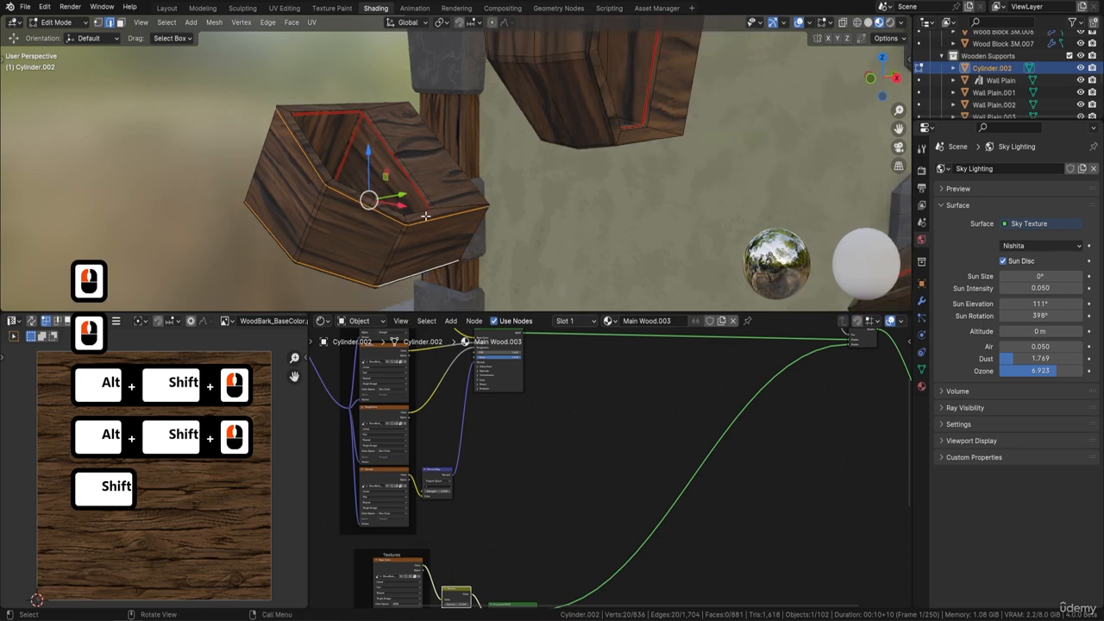
pyautogui.moveTo(425, 216); pyautogui.dragTo(592, 187, button='middle')
pyautogui.keyDown('alt'); pyautogui.keyDown('shift'); pyautogui.click(564, 81); pyautogui.keyUp('shift'); pyautogui.keyUp('alt')
pyautogui.keyDown('alt'); pyautogui.keyDown('shift'); pyautogui.click(630, 104); pyautogui.keyUp('shift'); pyautogui.keyUp('alt')
pyautogui.keyDown('alt'); pyautogui.keyDown('shift'); pyautogui.click(752, 190); pyautogui.keyUp('shift'); pyautogui.keyUp('alt')
pyautogui.keyDown('alt'); pyautogui.keyDown('shift'); pyautogui.click(585, 211); pyautogui.keyUp('shift'); pyautogui.keyUp('alt')
pyautogui.hotkey('ctrl', 'e')
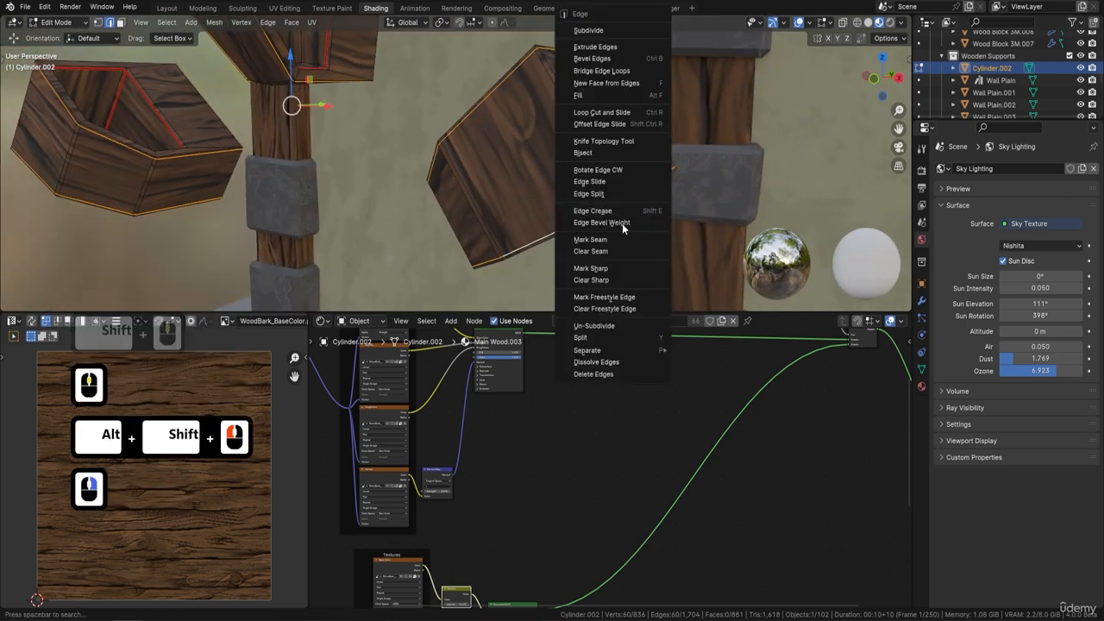
pyautogui.click(591, 240)
# - Mark seams on the edges closing both ends of the outer back face on each of the three blocks
pyautogui.keyDown('shift'); pyautogui.moveTo(253, 107); pyautogui.dragTo(584, 129, button='middle'); pyautogui.keyUp('shift')
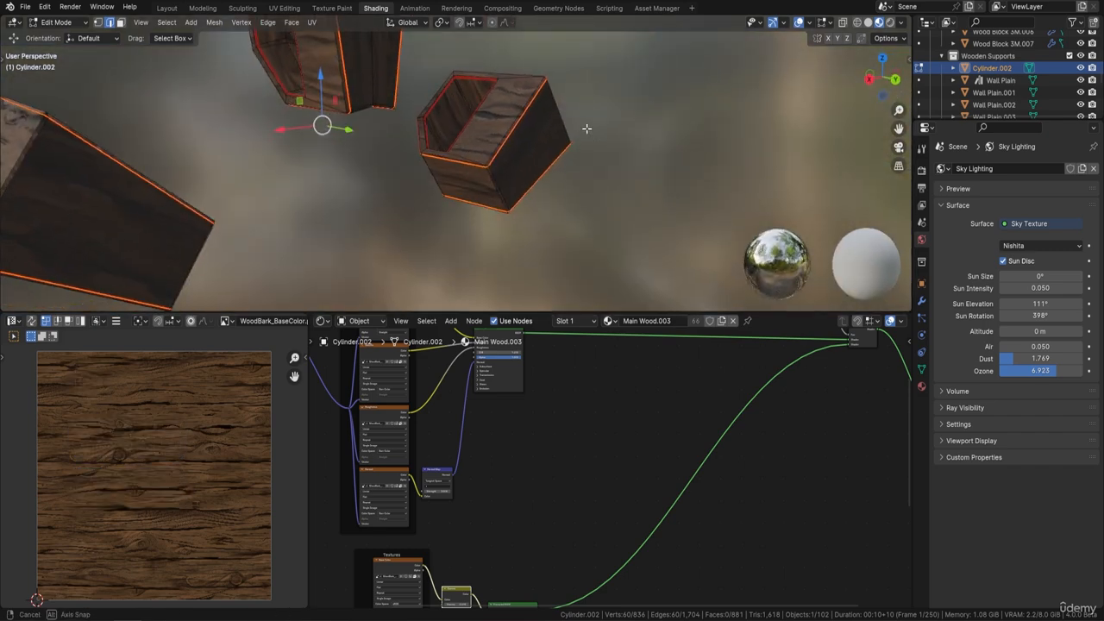
pyautogui.click(502, 189)
pyautogui.keyDown('shift'); pyautogui.click(564, 125); pyautogui.keyUp('shift')
pyautogui.keyDown('shift'); pyautogui.moveTo(482, 99); pyautogui.dragTo(452, 129, button='middle'); pyautogui.keyUp('shift')
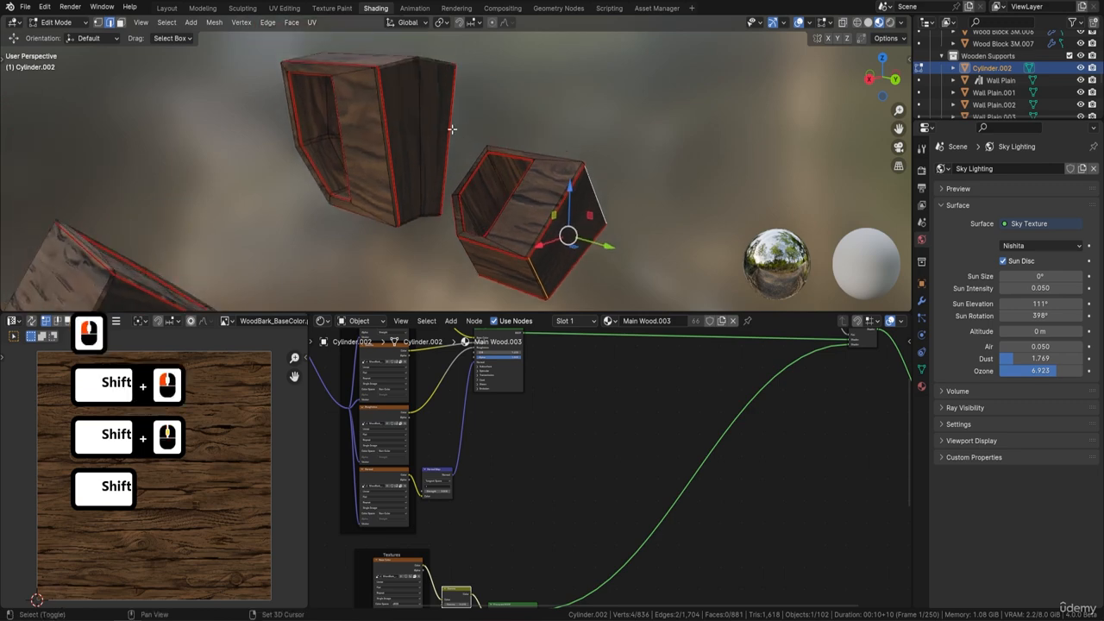
pyautogui.keyDown('shift'); pyautogui.click(429, 62); pyautogui.keyUp('shift')
pyautogui.keyDown('shift'); pyautogui.click(443, 152); pyautogui.keyUp('shift')
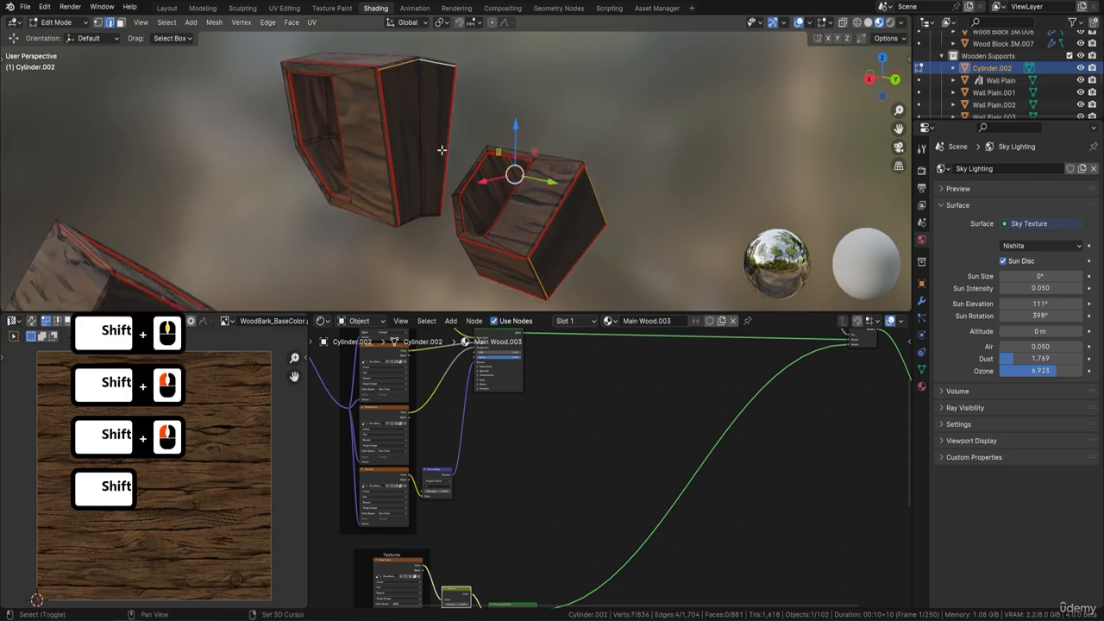
pyautogui.keyDown('shift'); pyautogui.click(413, 211); pyautogui.keyUp('shift')
pyautogui.keyDown('shift'); pyautogui.click(405, 217); pyautogui.keyUp('shift')
pyautogui.keyDown('shift'); pyautogui.moveTo(363, 215); pyautogui.dragTo(266, 151, button='middle'); pyautogui.keyUp('shift')
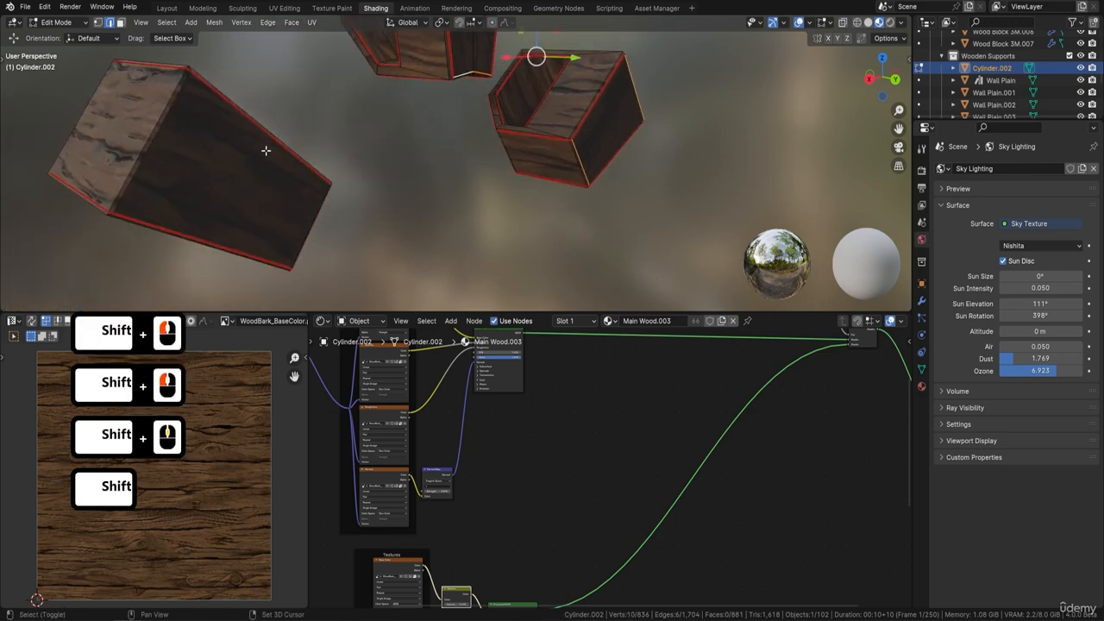
pyautogui.keyDown('shift'); pyautogui.click(161, 141); pyautogui.keyUp('shift')
pyautogui.keyDown('shift'); pyautogui.click(303, 221); pyautogui.keyUp('shift')
pyautogui.moveTo(304, 220); pyautogui.dragTo(479, 189, button='middle')
pyautogui.hotkey('ctrl', 'e')
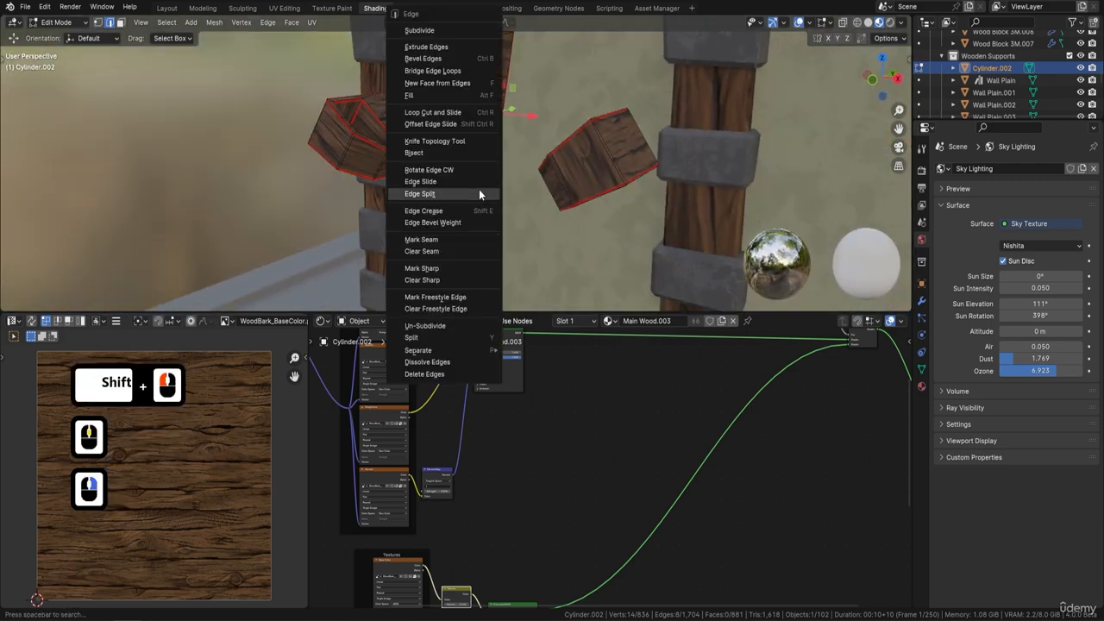
pyautogui.click(440, 240)
# - Select all visible geometry of the three blocks and unwrap it along the marked seams
pyautogui.scroll(-2, 471, 227)
pyautogui.keyDown('shift'); pyautogui.moveTo(458, 153); pyautogui.dragTo(530, 236, button='middle'); pyautogui.keyUp('shift')
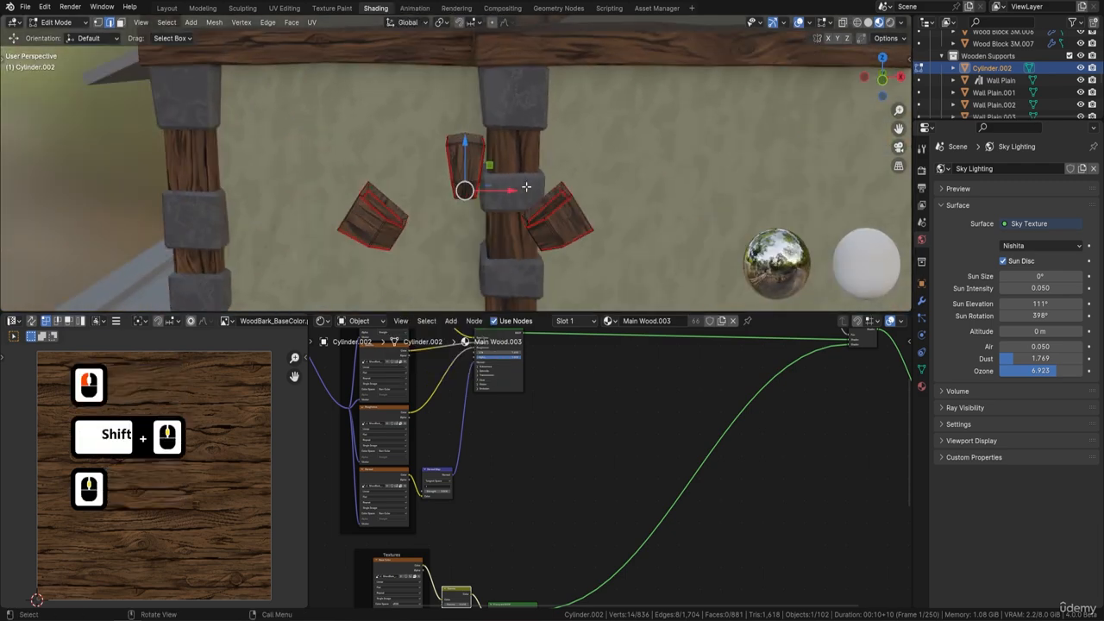
pyautogui.scroll(1, 534, 209)
pyautogui.press('a')
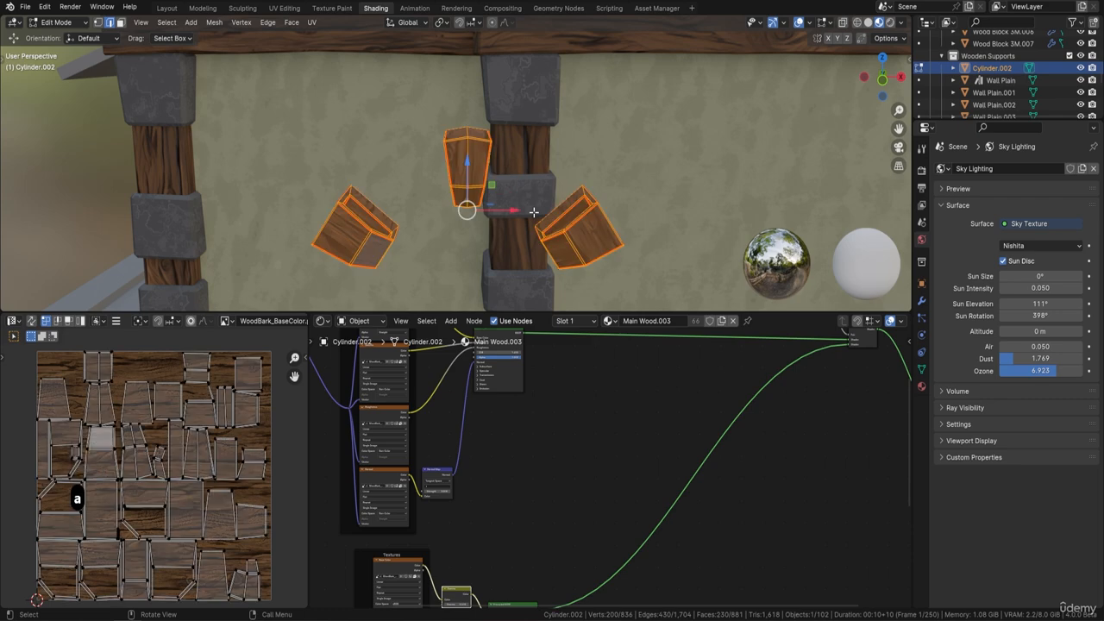
pyautogui.press('u')
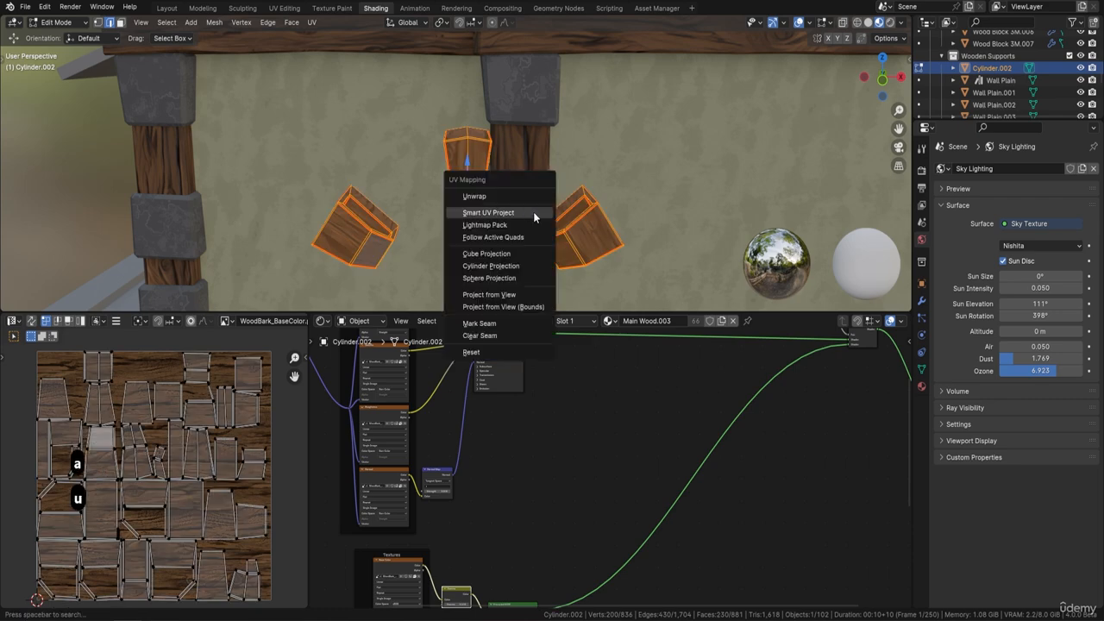
pyautogui.click(487, 196)
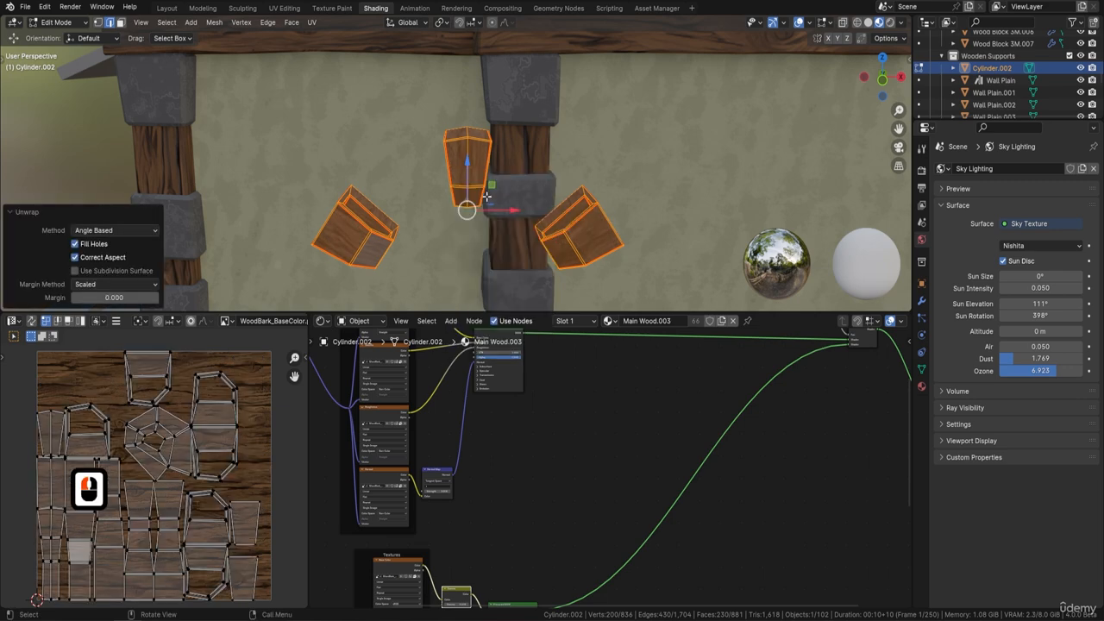
# - Examine the new UV islands, selecting one island and the linked geometry of the nearest block for comparison
pyautogui.keyDown('shift'); pyautogui.moveTo(165, 472); pyautogui.dragTo(162, 438, button='middle'); pyautogui.keyUp('shift')
pyautogui.moveTo(362, 254); pyautogui.dragTo(524, 139, button='middle')
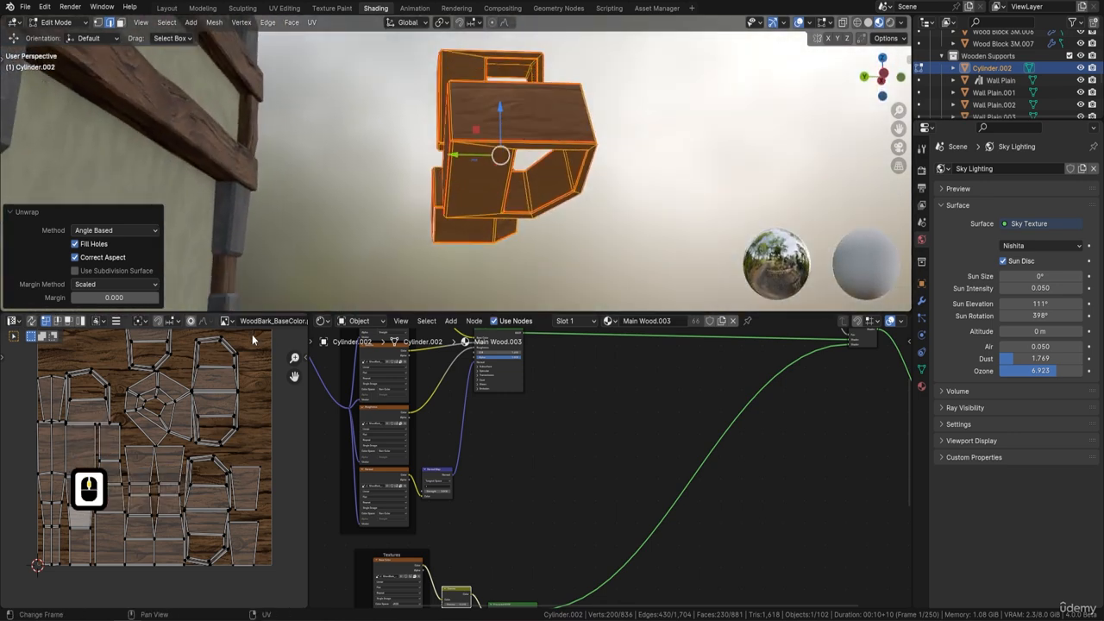
pyautogui.scroll(5, 466, 168)
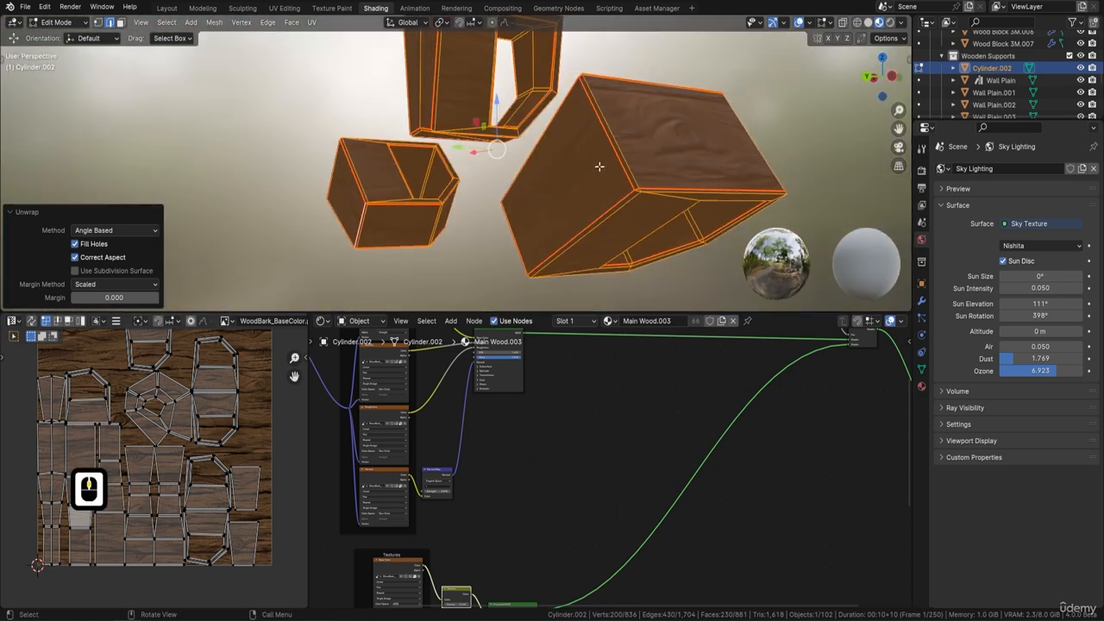
pyautogui.click(92, 376)
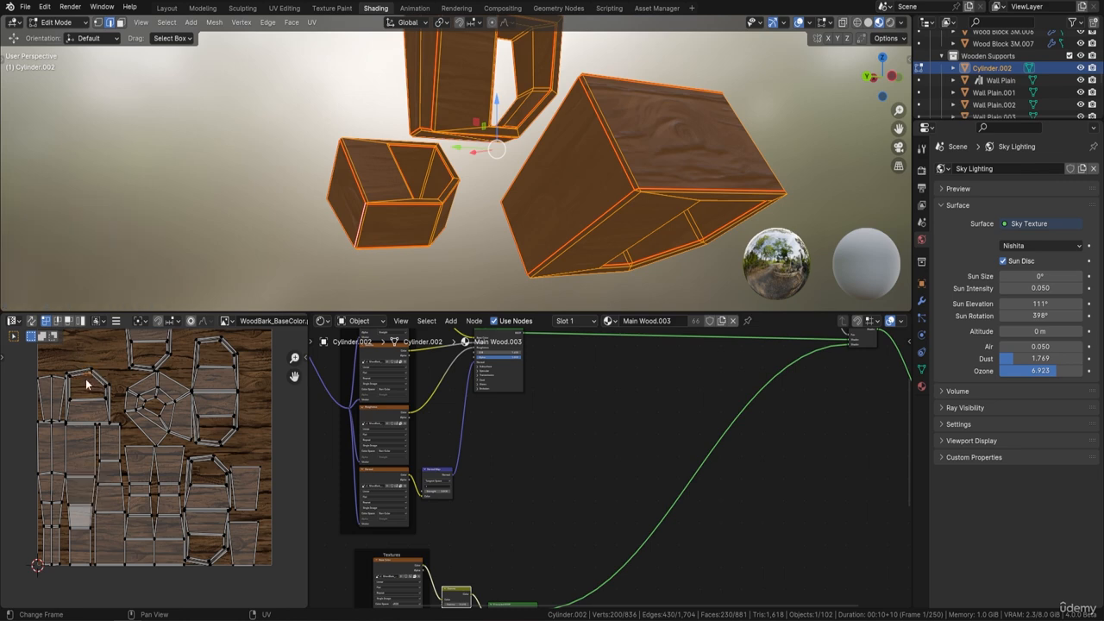
pyautogui.press('F9')
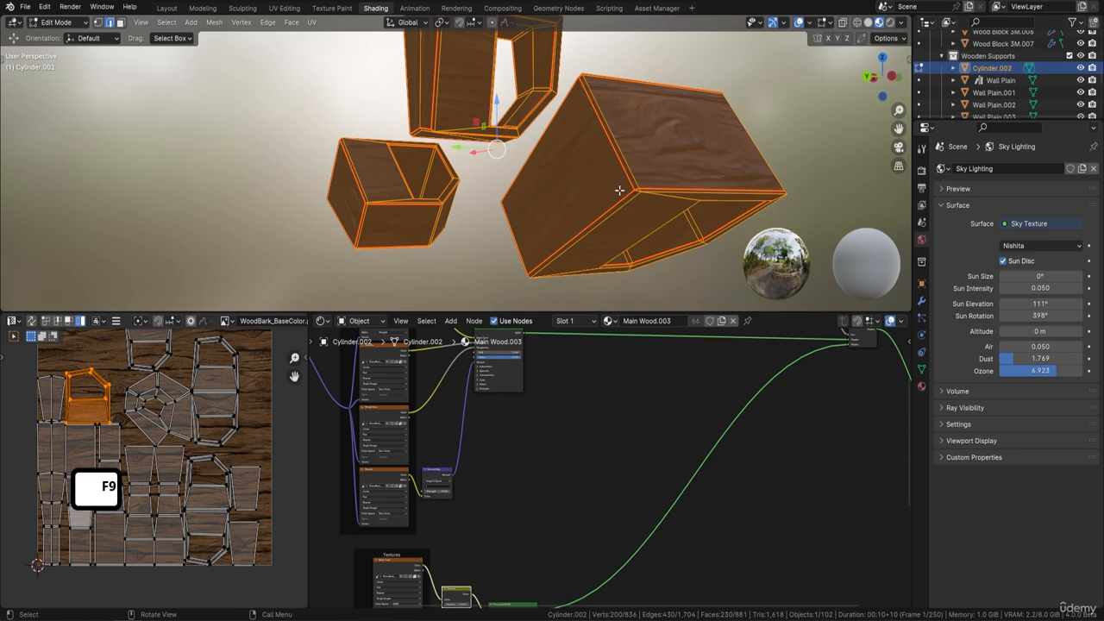
pyautogui.click(556, 163)
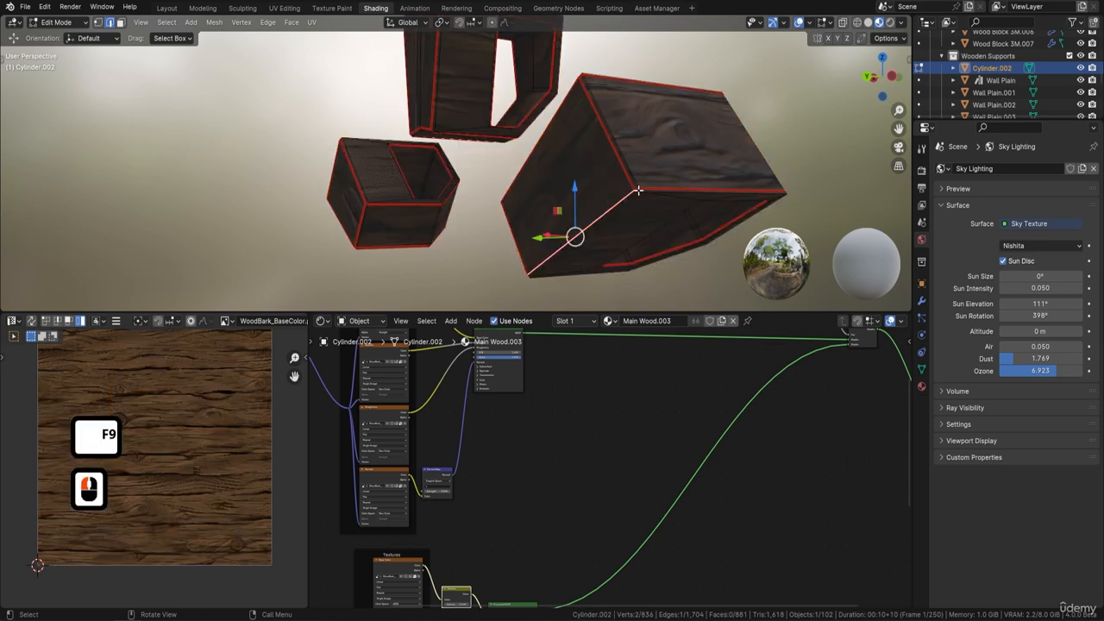
pyautogui.hotkey('ctrl', 'l')
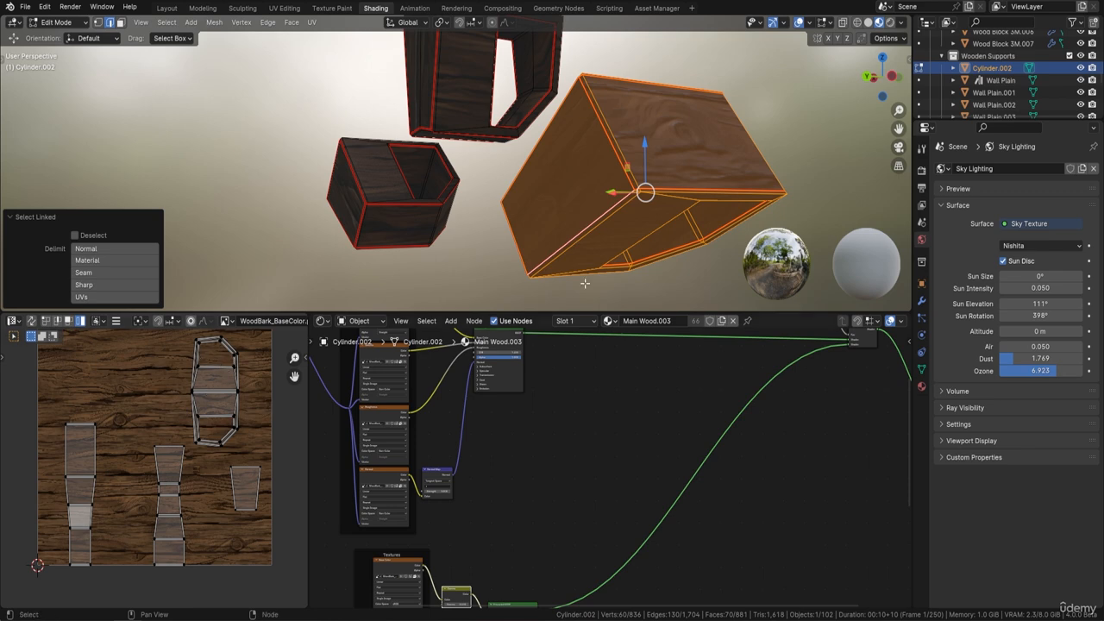
pyautogui.moveTo(585, 283); pyautogui.dragTo(638, 136, button='middle')
pyautogui.click(509, 139)
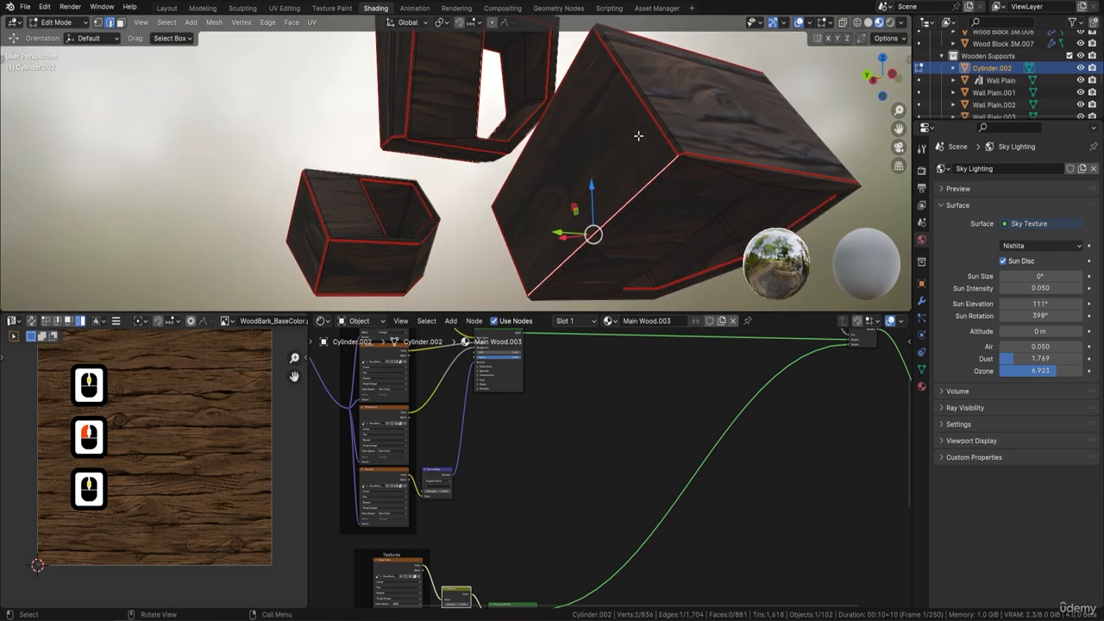
# - In face select mode, select a side face of the nearest block with its linked faces delimited by seam to check its island
pyautogui.click(120, 23)
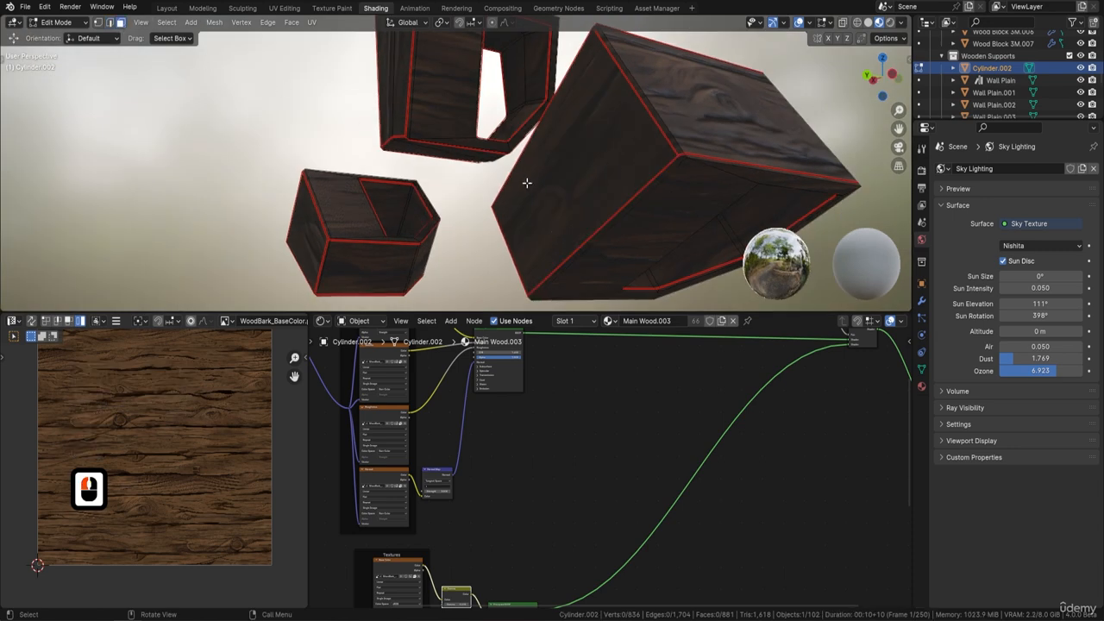
pyautogui.click(571, 174)
pyautogui.moveTo(571, 174); pyautogui.dragTo(689, 173, button='middle')
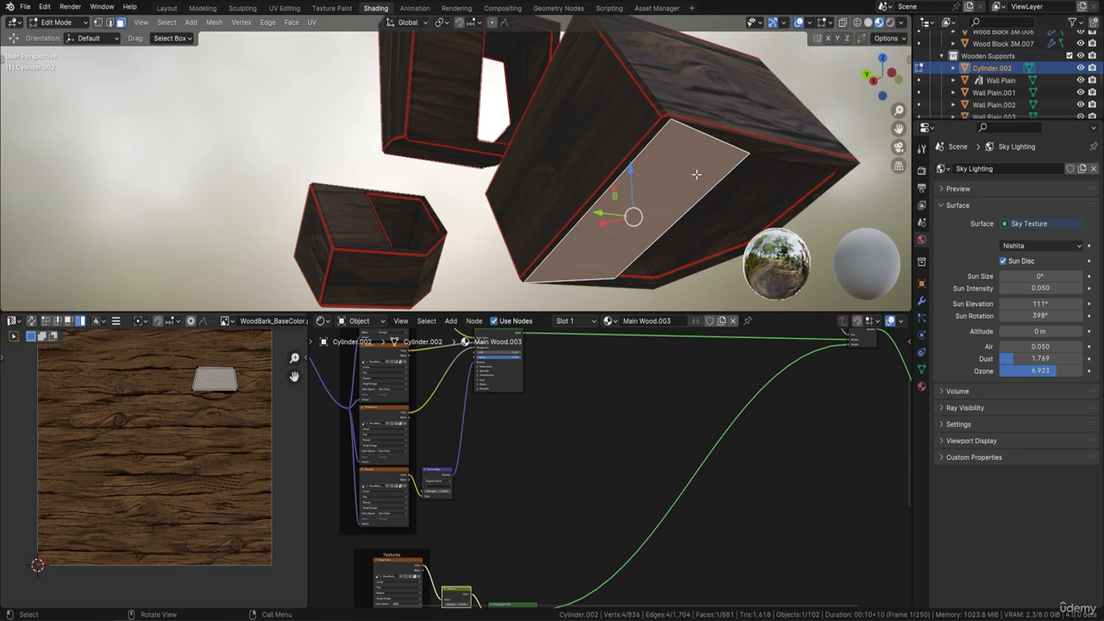
pyautogui.hotkey('ctrl', 'l')
pyautogui.moveTo(704, 178); pyautogui.dragTo(397, 213, button='middle')
pyautogui.moveTo(688, 98); pyautogui.dragTo(636, 120, button='middle')
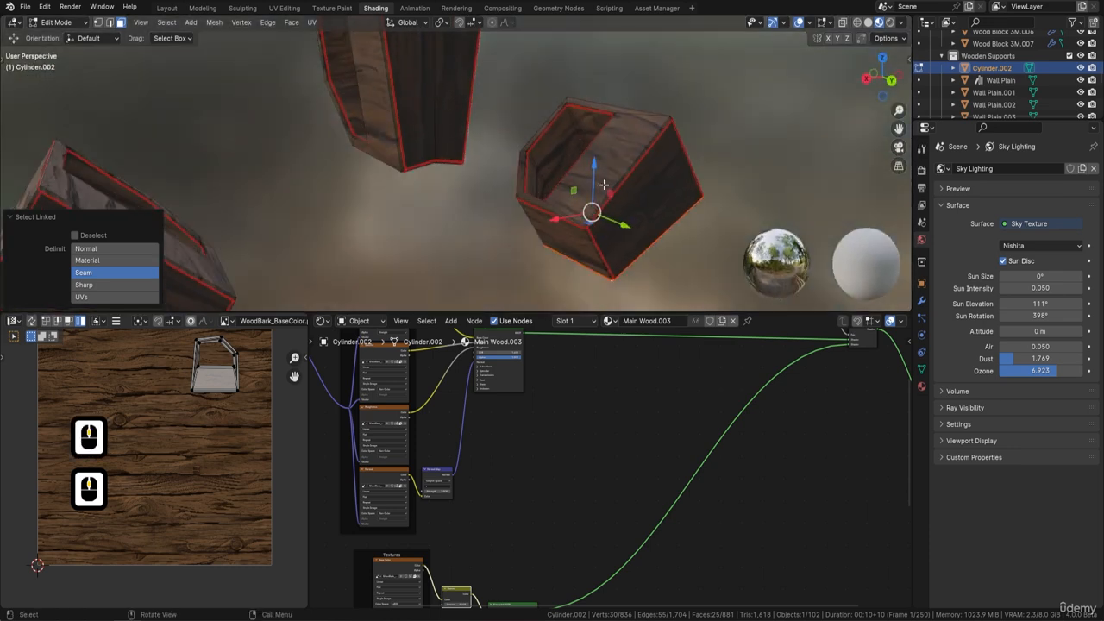
pyautogui.keyDown('shift'); pyautogui.moveTo(509, 87); pyautogui.dragTo(557, 161, button='middle'); pyautogui.keyUp('shift')
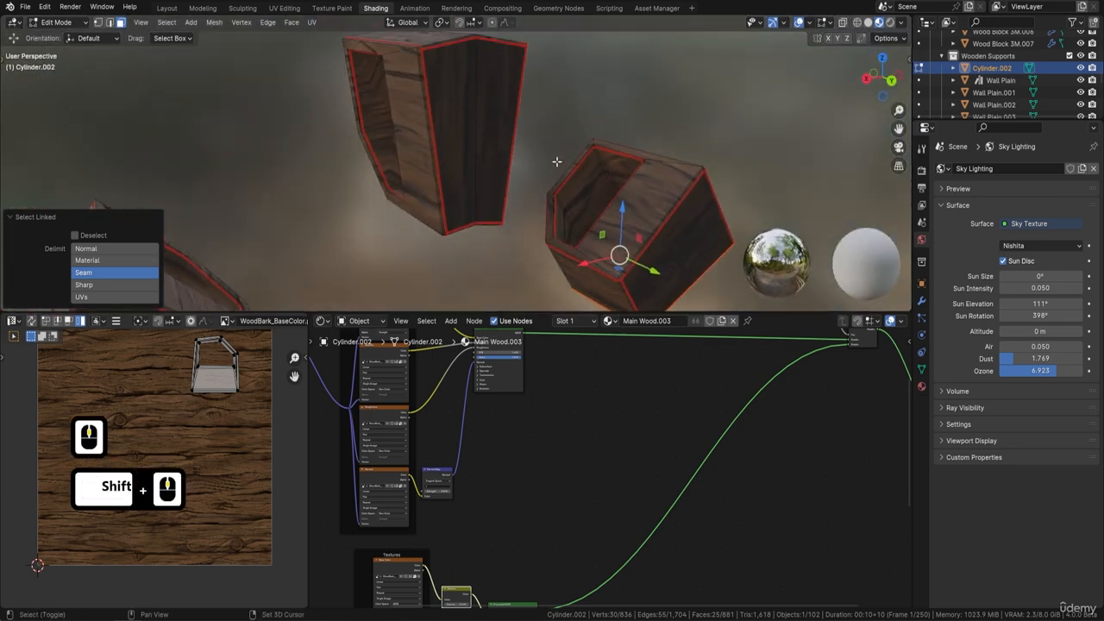
# - In edge select mode, select the whole linked top block and inspect its UV islands up close
pyautogui.click(110, 23)
pyautogui.click(417, 69)
pyautogui.press('l')
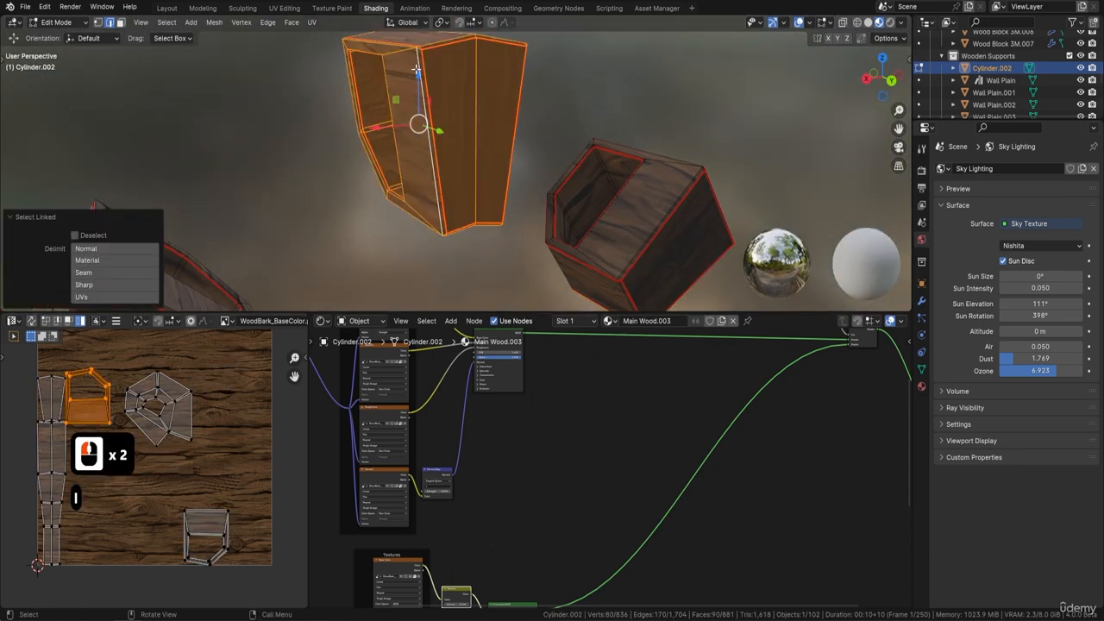
pyautogui.scroll(4, 122, 386)
pyautogui.keyDown('shift'); pyautogui.moveTo(172, 359); pyautogui.dragTo(211, 432, button='middle'); pyautogui.keyUp('shift')
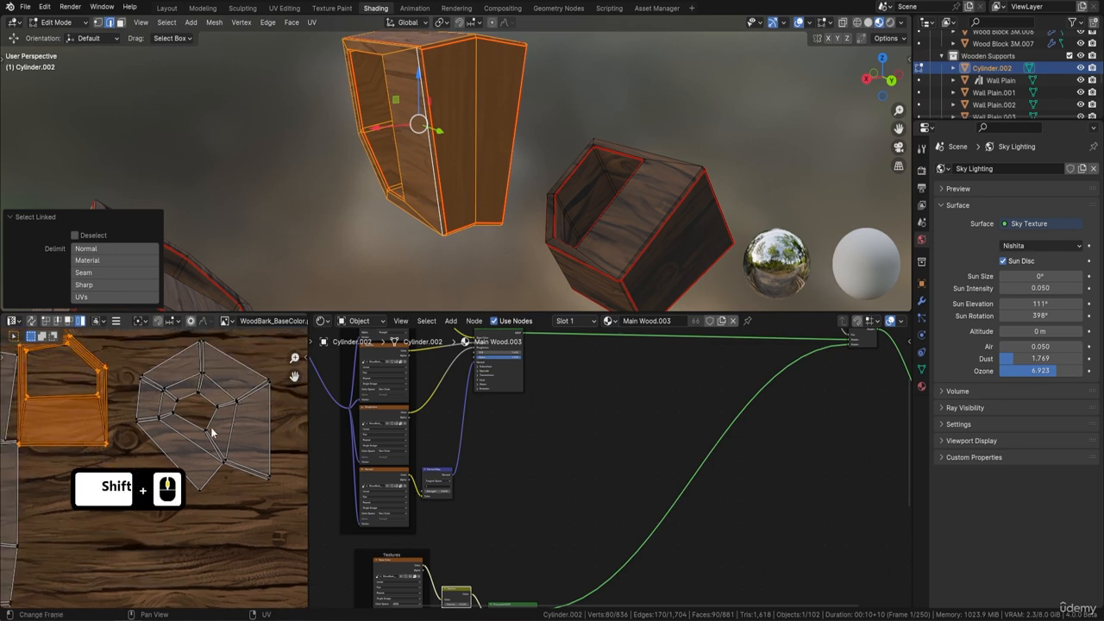
pyautogui.moveTo(475, 163); pyautogui.dragTo(433, 83, button='middle')
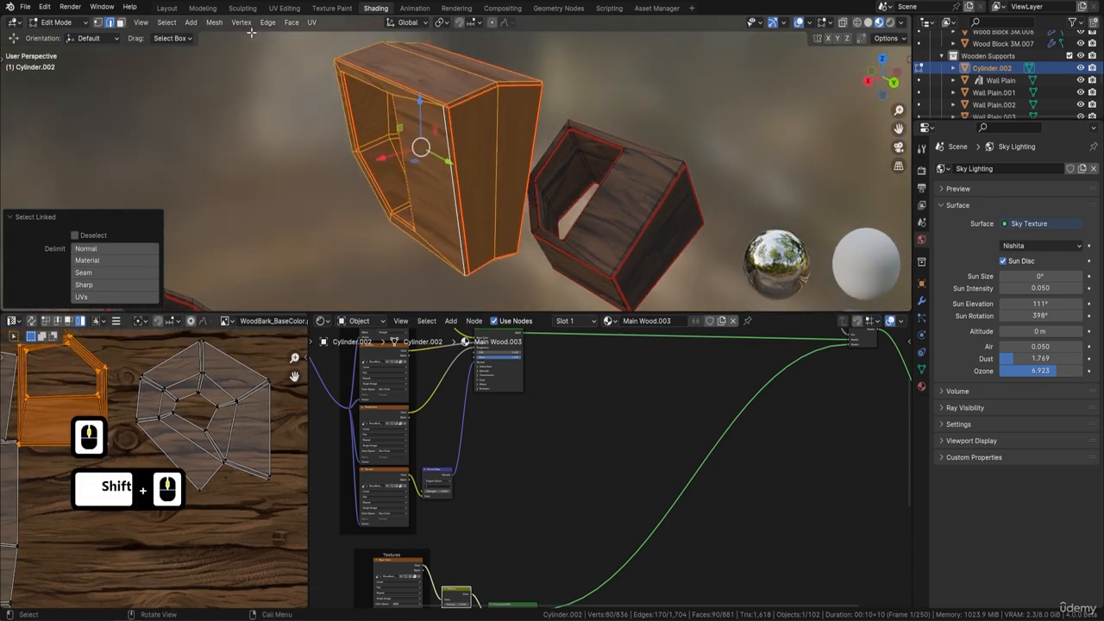
# - Check the top block's outer faces region by region, selecting linked faces delimited by seam
pyautogui.click(121, 23)
pyautogui.click(450, 87)
pyautogui.press('l')
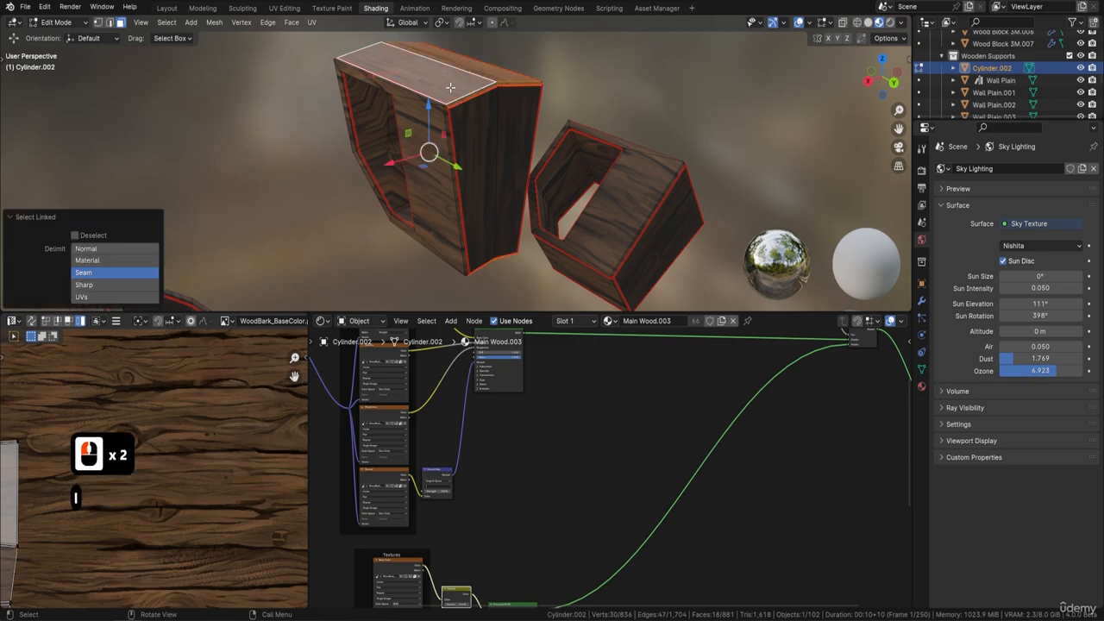
pyautogui.moveTo(450, 87); pyautogui.dragTo(447, 147, button='middle')
pyautogui.click(504, 144)
pyautogui.press('l')
pyautogui.click(448, 147)
pyautogui.press('l')
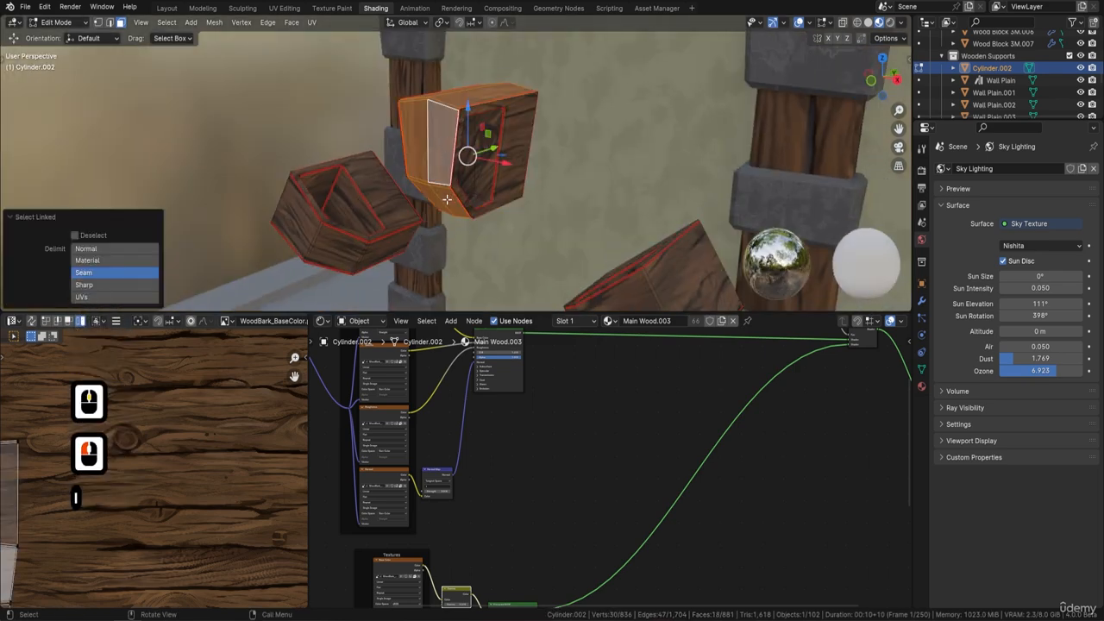
# - Select the seam-delimited faces inside the top block's hollow to examine their UV island
pyautogui.moveTo(363, 173); pyautogui.dragTo(484, 145, button='middle')
pyautogui.scroll(-5, 222, 402)
pyautogui.moveTo(456, 187); pyautogui.dragTo(471, 104, button='middle')
pyautogui.click(466, 163)
pyautogui.press('l')
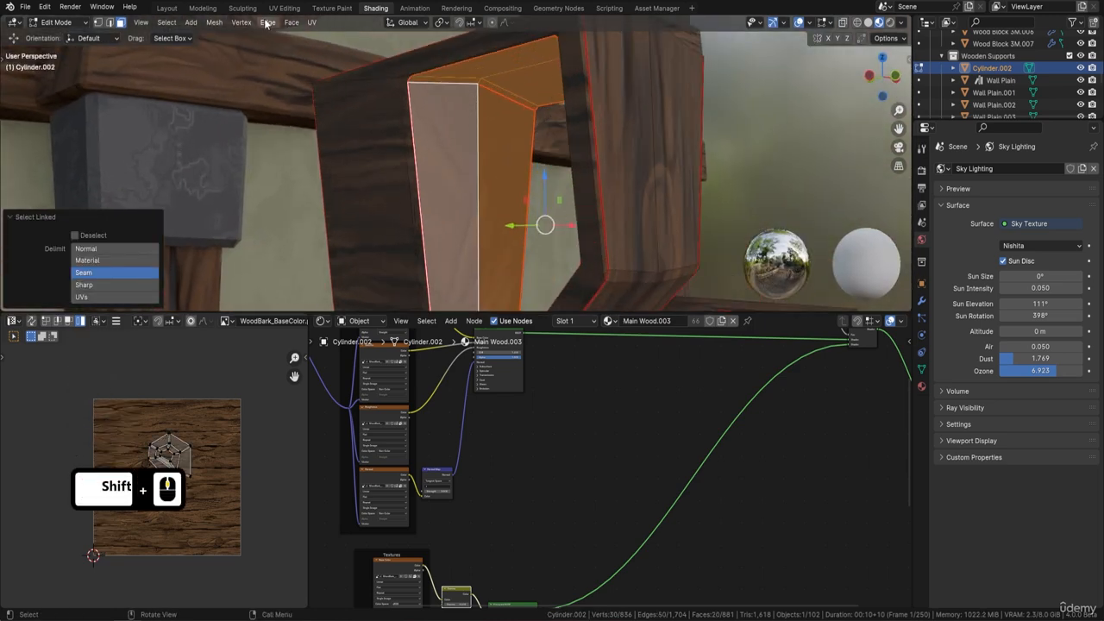
# - In edge select mode, mark a seam on the top inner edge of the top block's hollow
pyautogui.click(110, 23)
pyautogui.doubleClick(496, 107)
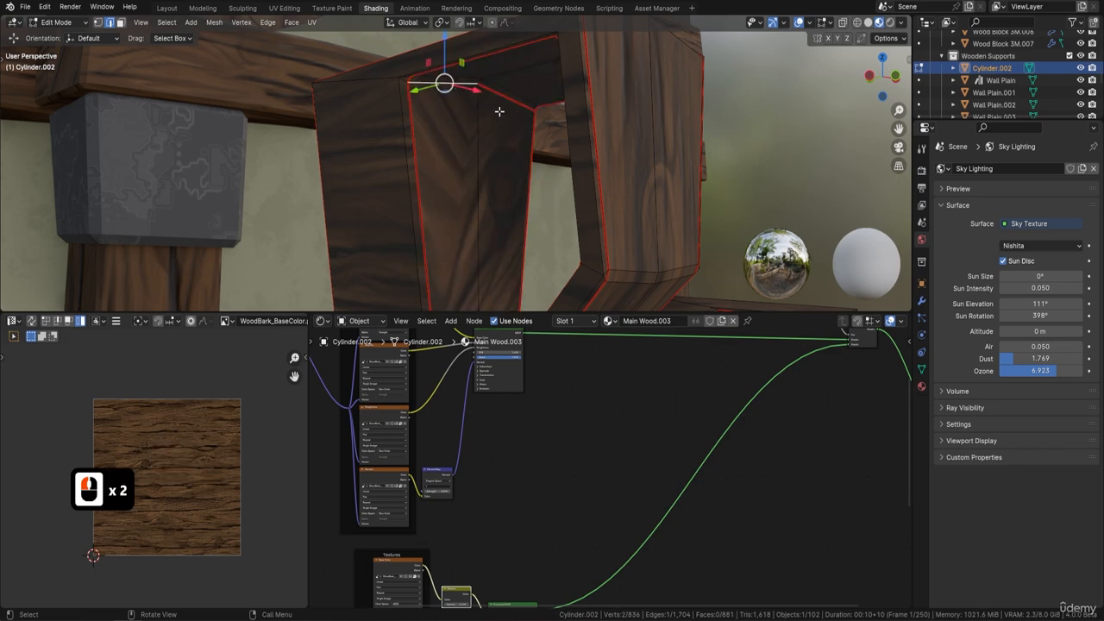
pyautogui.hotkey('ctrl', 'e')
pyautogui.click(473, 215)
# - Select all the visible block geometry and unwrap it with Smart UV Project at a 66° angle limit, checking the texture in Object Mode
pyautogui.moveTo(479, 216); pyautogui.dragTo(563, 196, button='middle')
pyautogui.scroll(-4, 560, 215)
pyautogui.press('a')
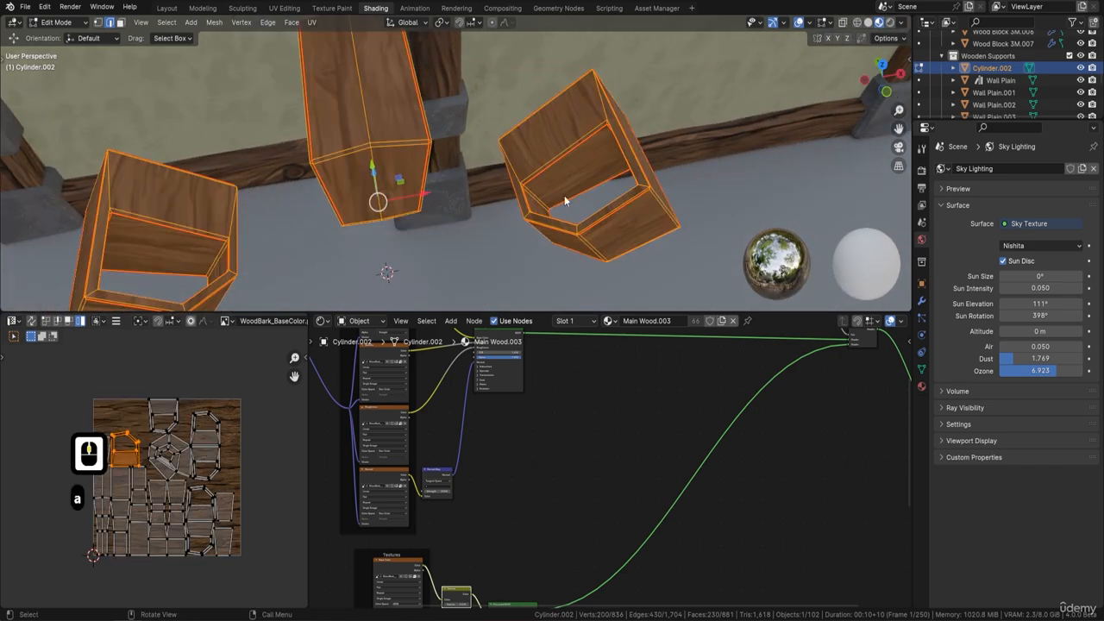
pyautogui.press('u')
pyautogui.click(552, 212)
pyautogui.click(554, 325)
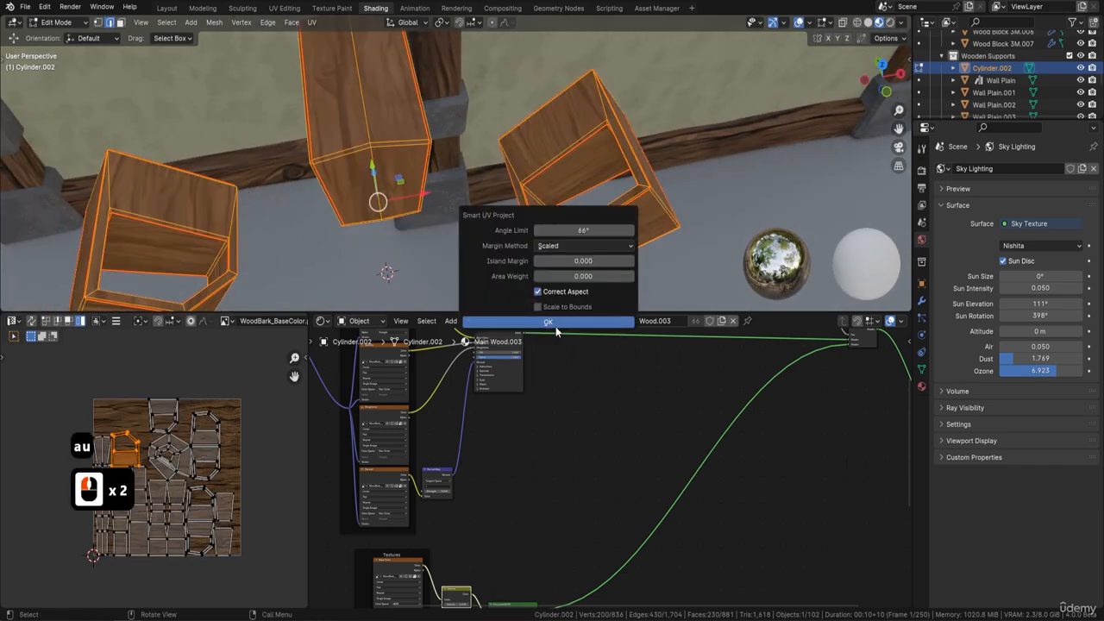
pyautogui.press('Tab')
pyautogui.moveTo(457, 234); pyautogui.dragTo(480, 164, button='middle')
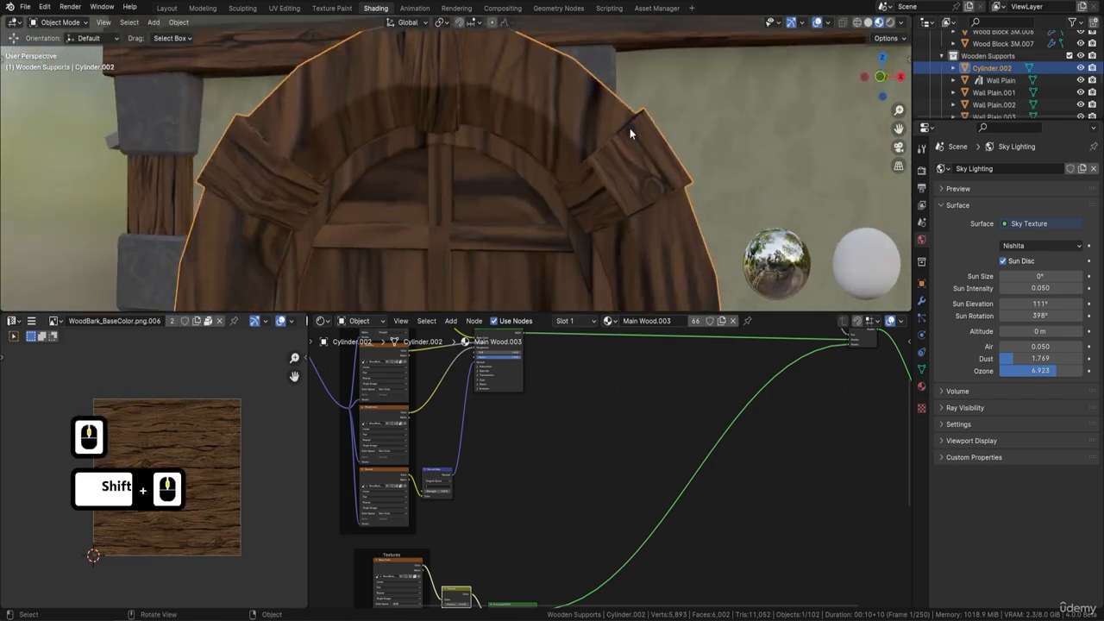
# - Select the arch's right block, narrowing the selection in face select mode to its outer faces linked within the seams
pyautogui.moveTo(630, 128); pyautogui.dragTo(602, 159, button='middle')
pyautogui.press('Tab')
pyautogui.click(546, 205)
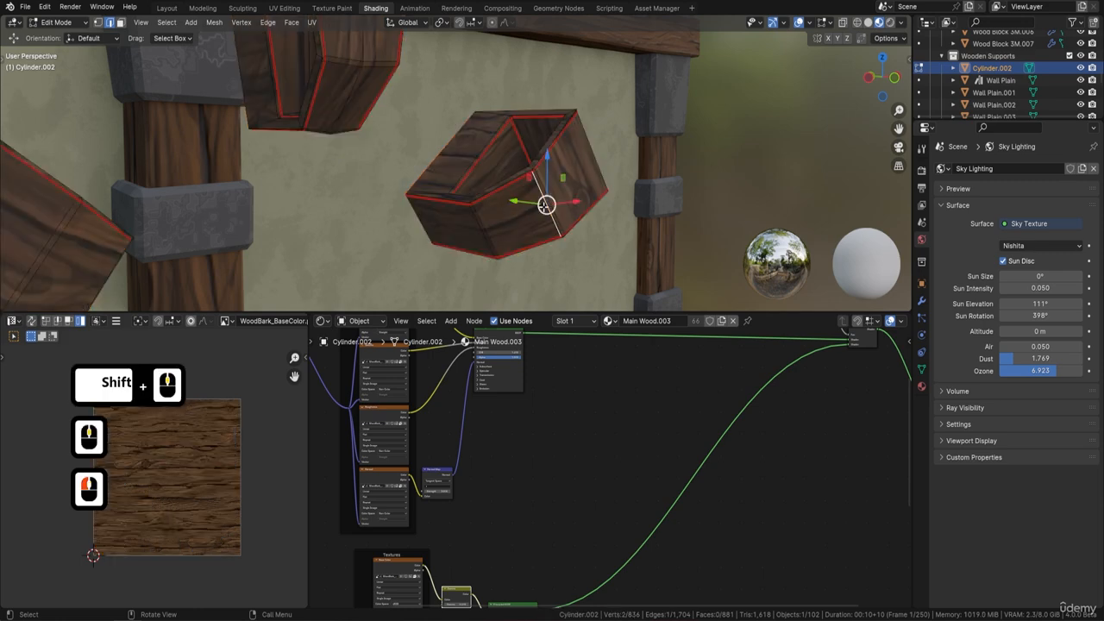
pyautogui.press('l')
pyautogui.moveTo(543, 207); pyautogui.dragTo(362, 69, button='middle')
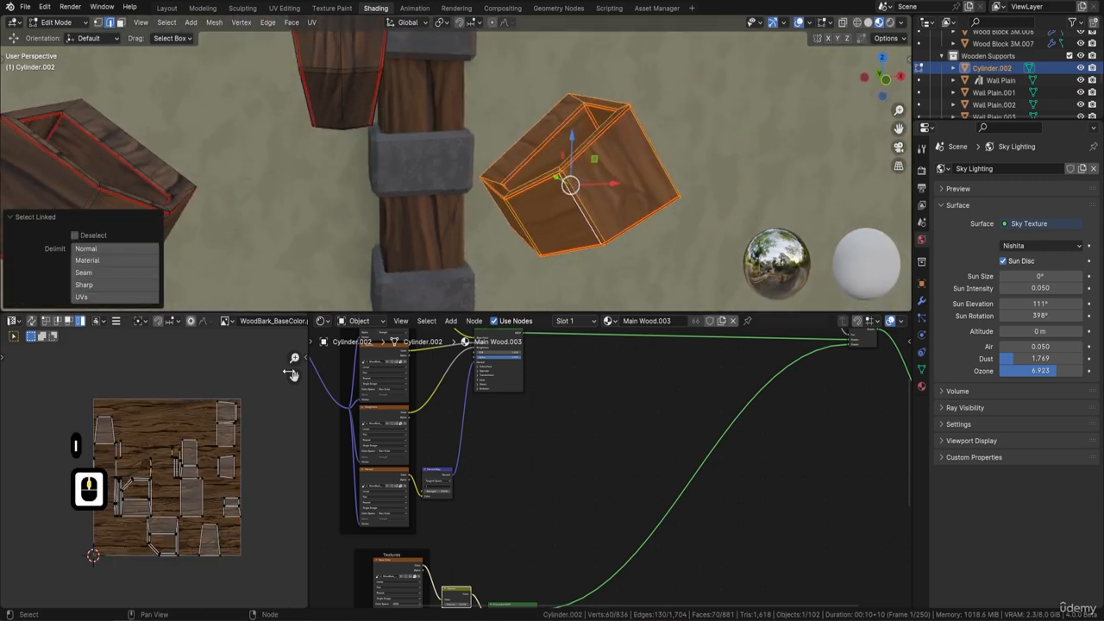
pyautogui.click(120, 23)
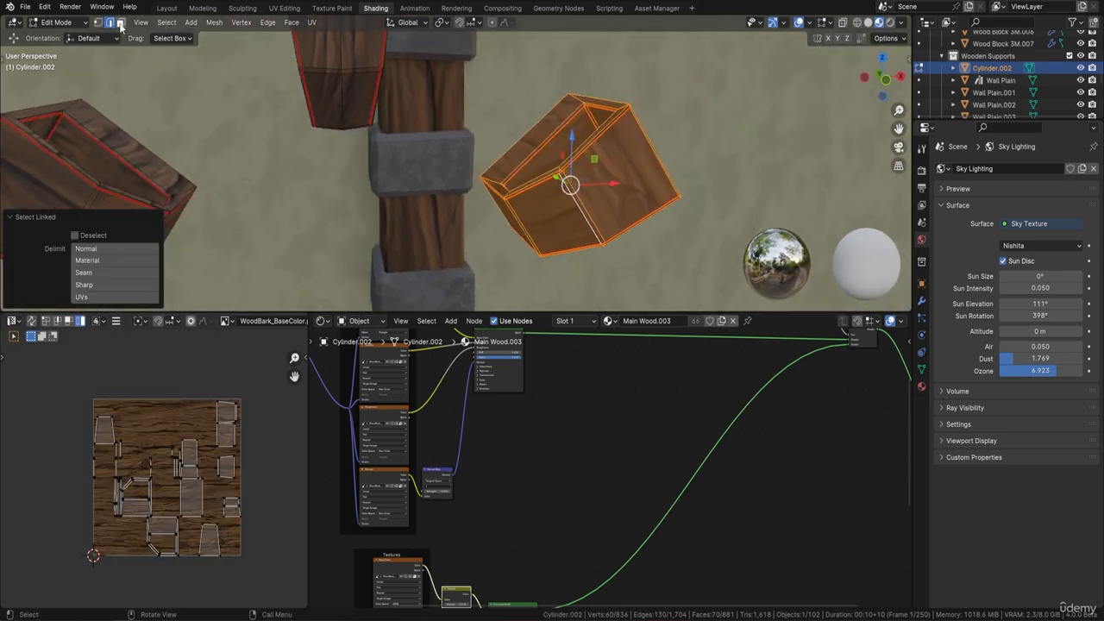
pyautogui.doubleClick(610, 189)
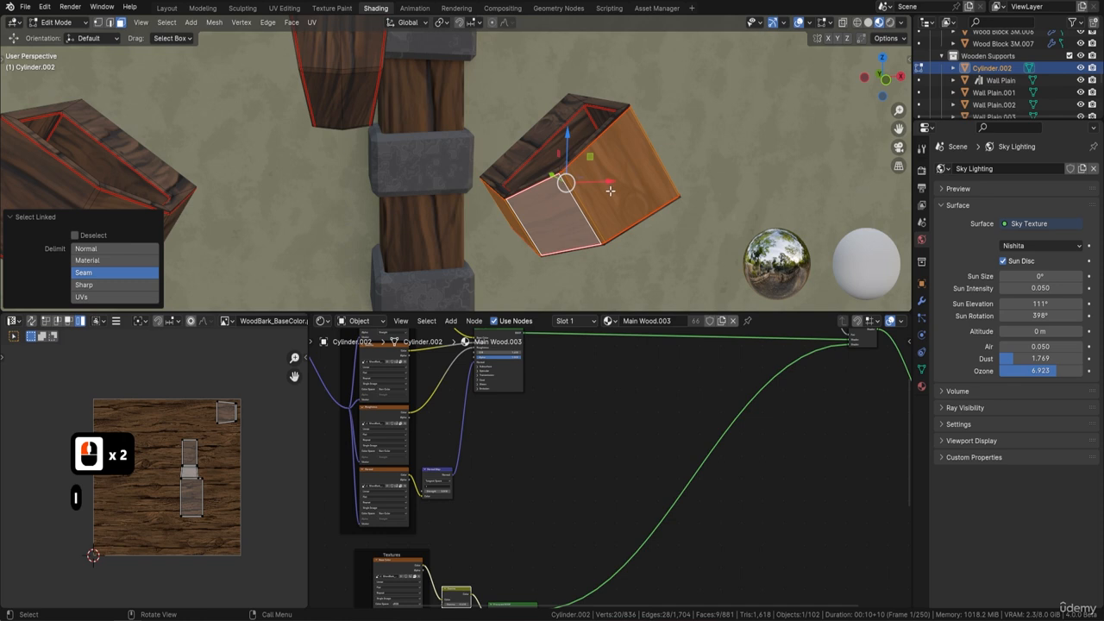
pyautogui.press('u')
pyautogui.click(595, 193)
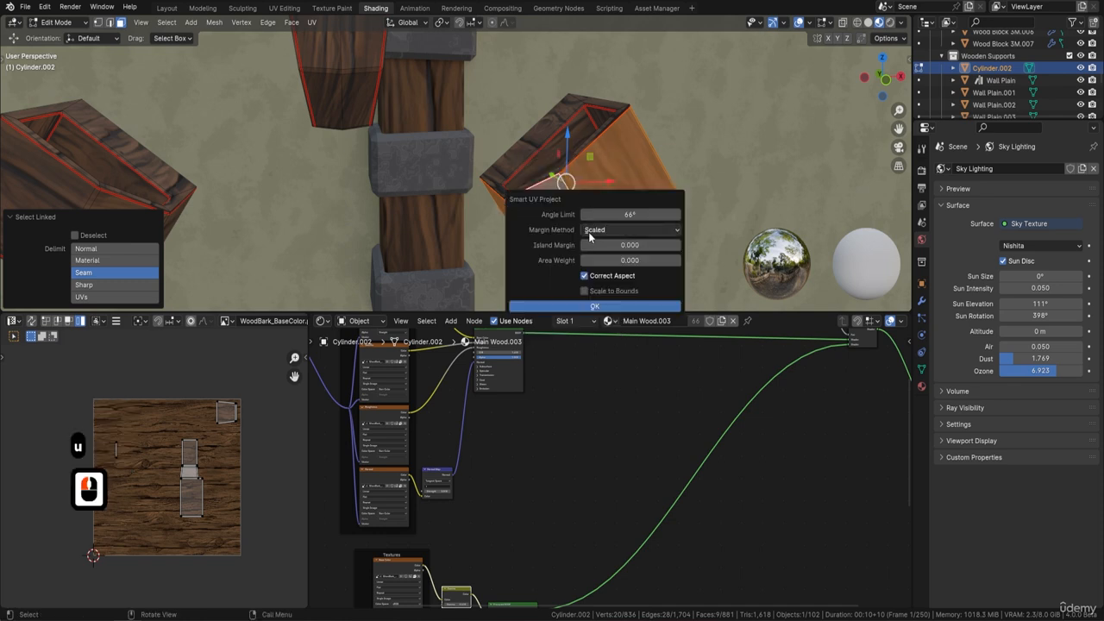
pyautogui.click(659, 148)
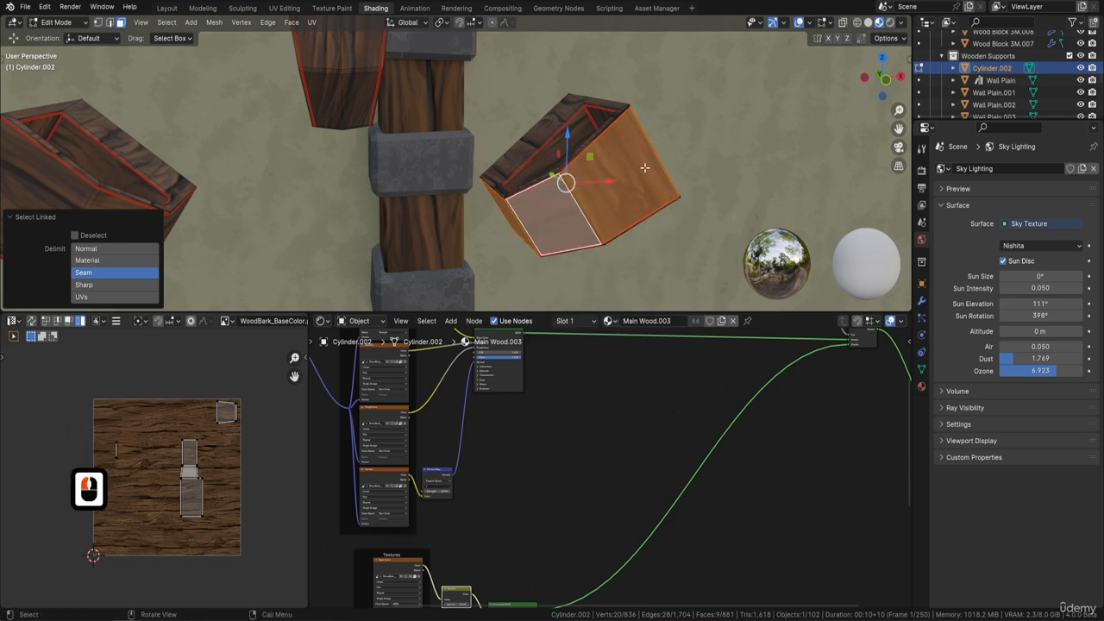
# - Unwrap the right block's selected outer faces with Unwrap and check the wood grain in Object Mode
pyautogui.press('u')
pyautogui.click(610, 154)
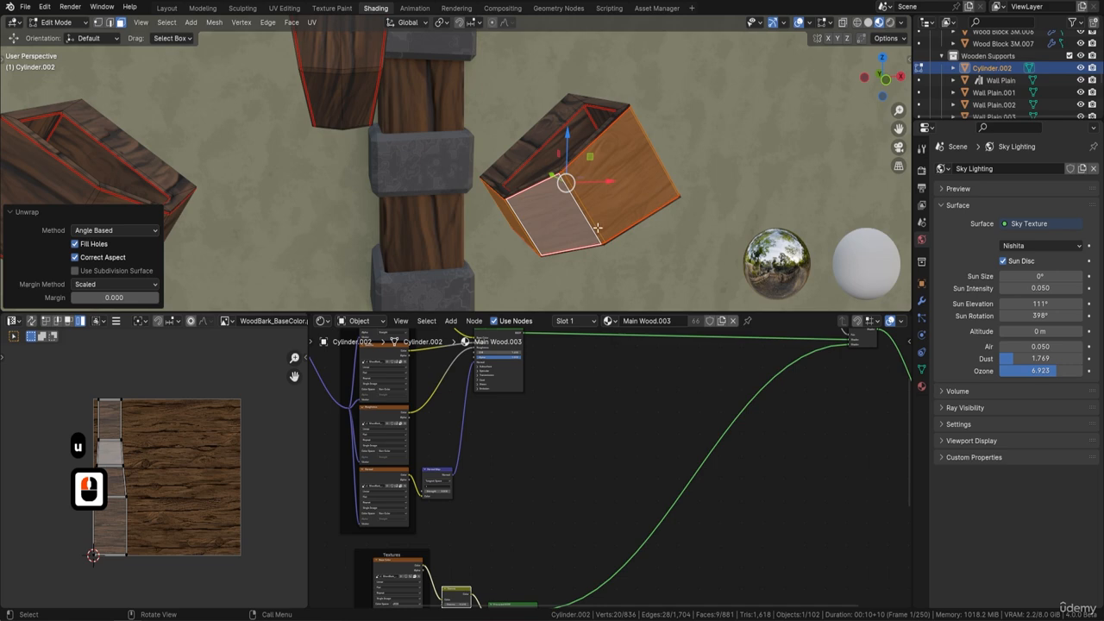
pyautogui.press('Tab')
pyautogui.moveTo(638, 195); pyautogui.dragTo(651, 238, button='middle')
pyautogui.moveTo(681, 181); pyautogui.dragTo(500, 86, button='middle')
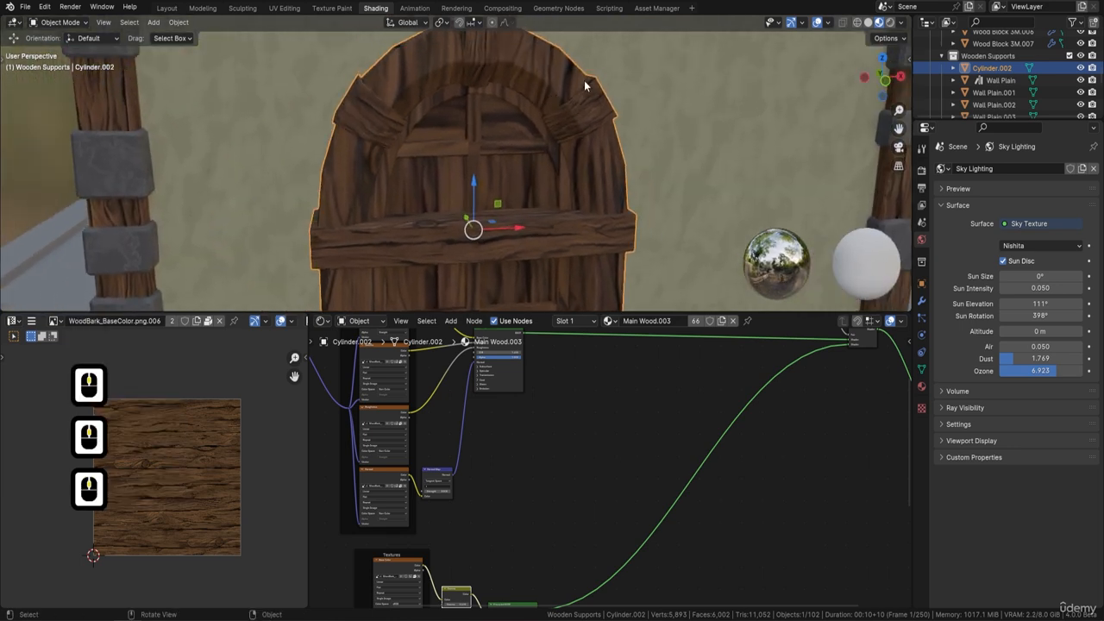
# - Reveal all hidden window geometry in Edit Mode, and hide only the three linked blocks on the arch
pyautogui.press('Tab')
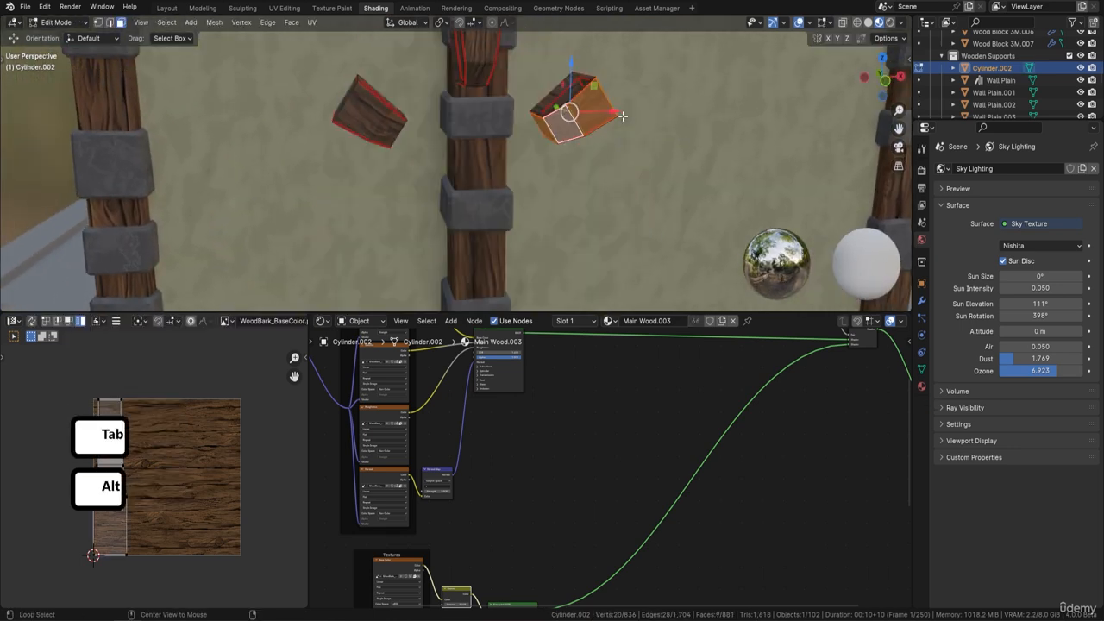
pyautogui.hotkey('alt', 'h')
pyautogui.click(110, 23)
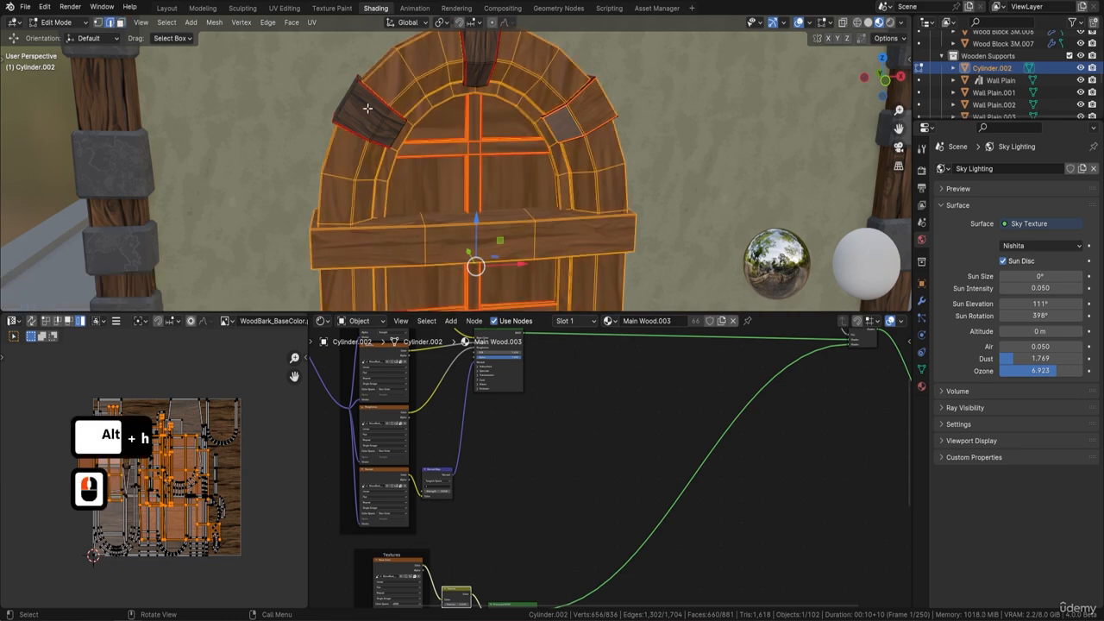
pyautogui.doubleClick(372, 117)
pyautogui.press('l')
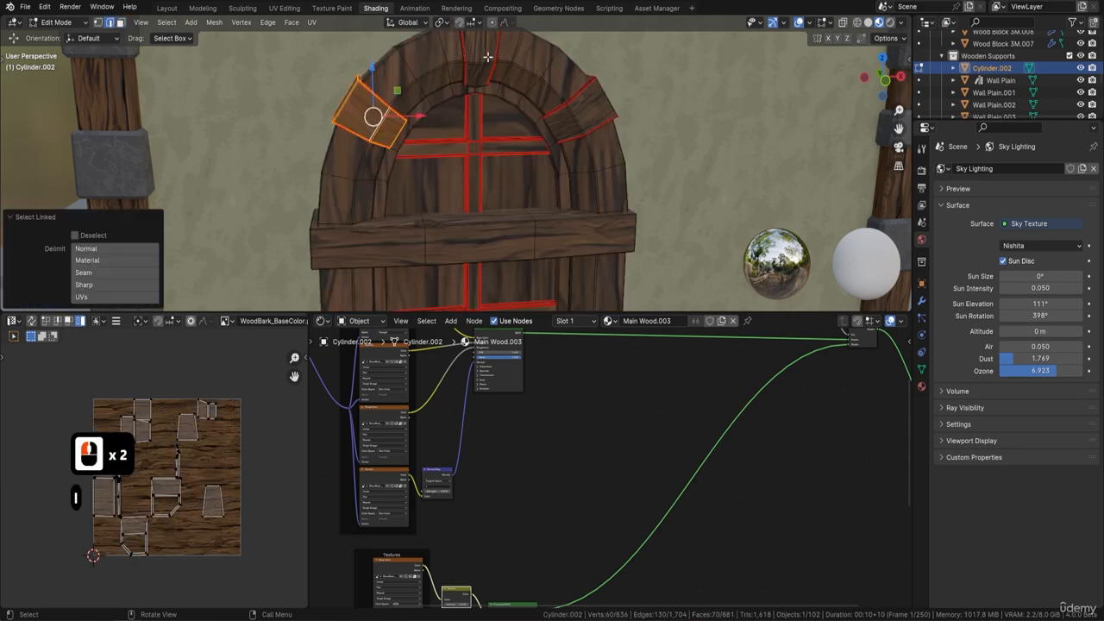
pyautogui.press('l')
pyautogui.press('l')
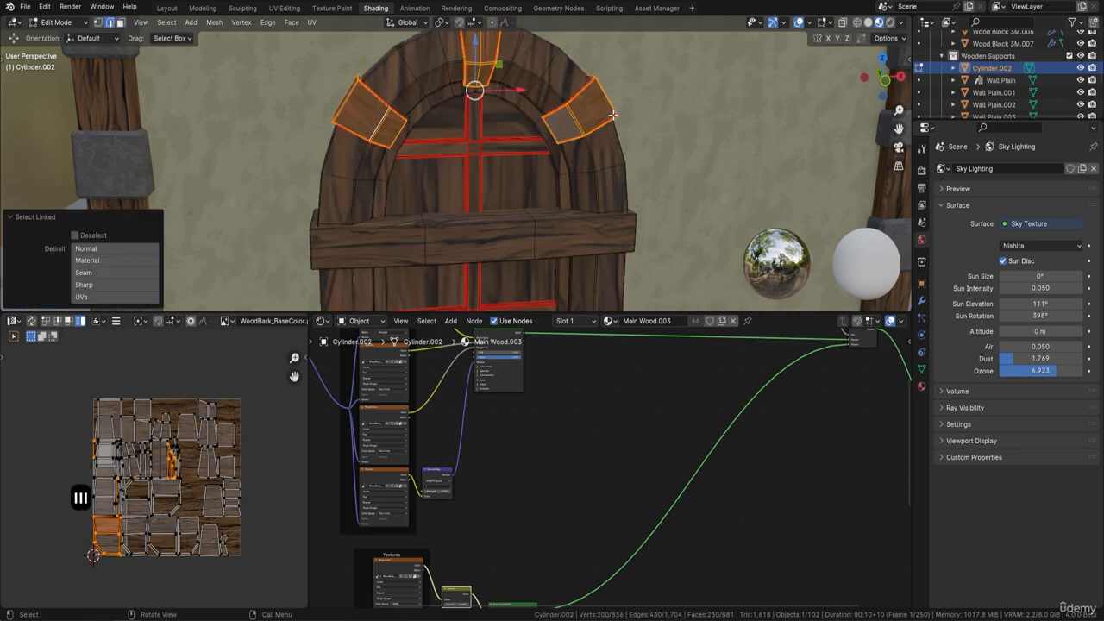
pyautogui.press('h')
pyautogui.keyDown('shift'); pyautogui.moveTo(475, 88); pyautogui.dragTo(467, 132, button='middle'); pyautogui.keyUp('shift')
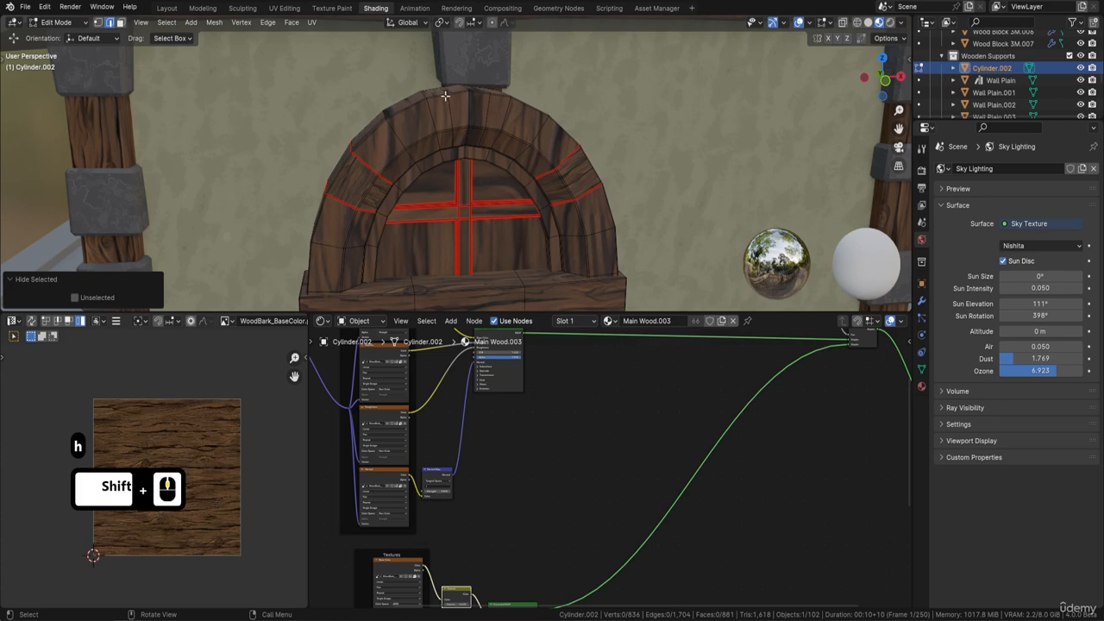
# - Select an upper arch face with its linked faces delimited by seam, and examine the section from the back
pyautogui.click(121, 22)
pyautogui.click(515, 138)
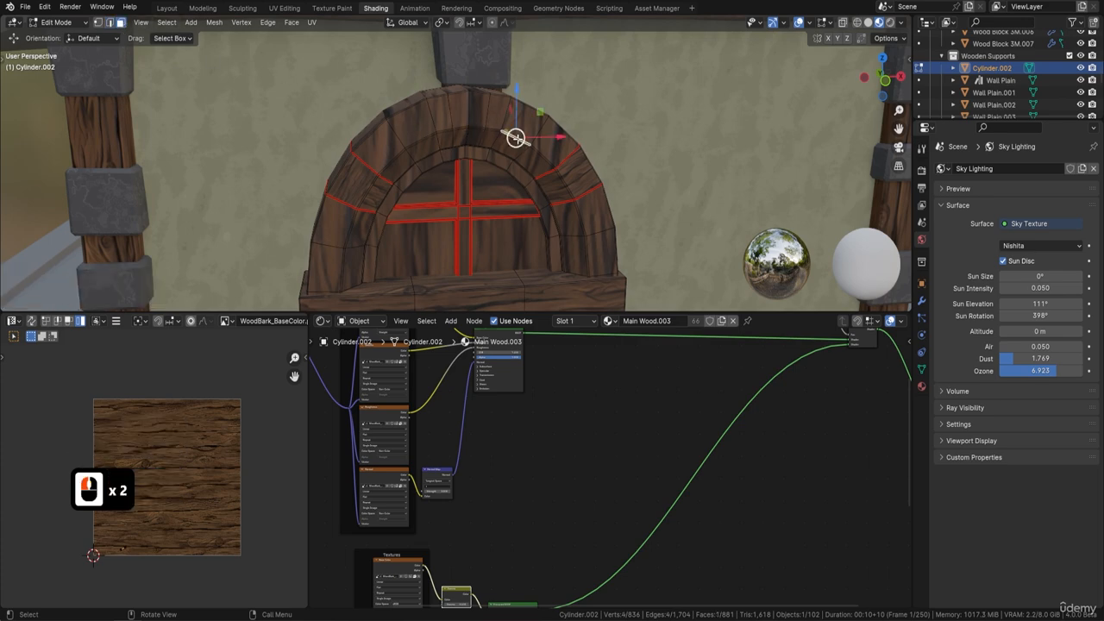
pyautogui.scroll(2, 599, 146)
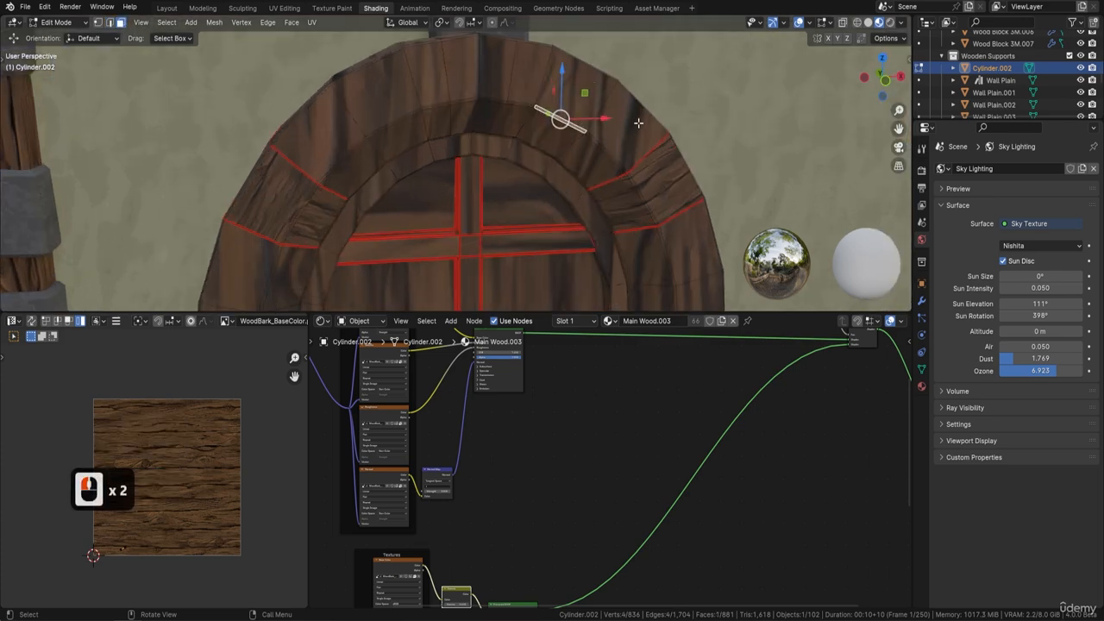
pyautogui.click(642, 138)
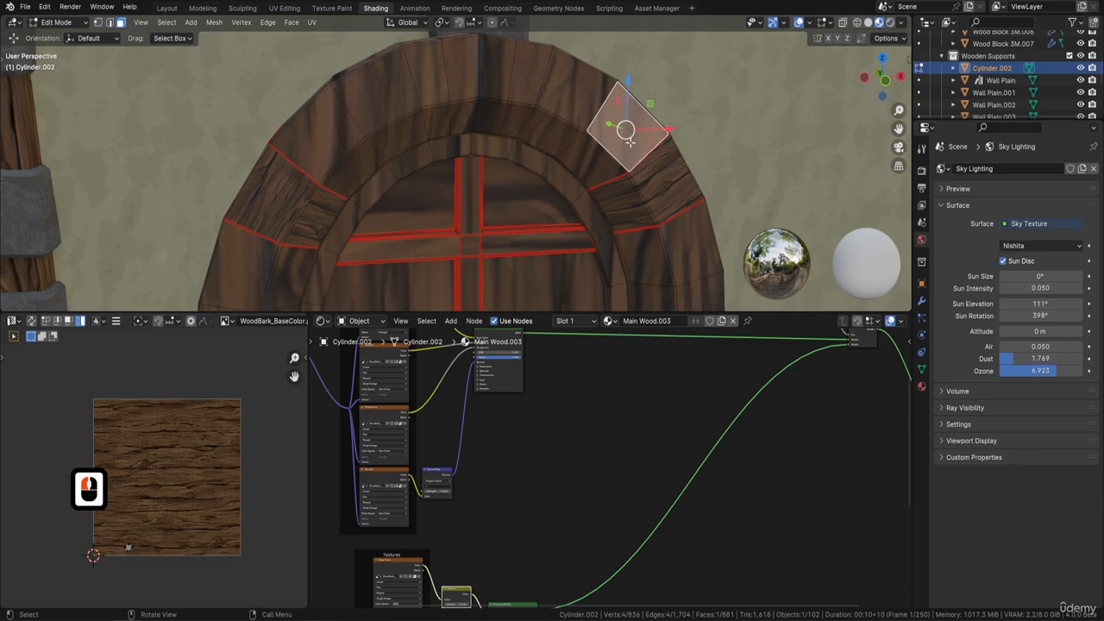
pyautogui.moveTo(628, 135); pyautogui.dragTo(635, 145, button='middle')
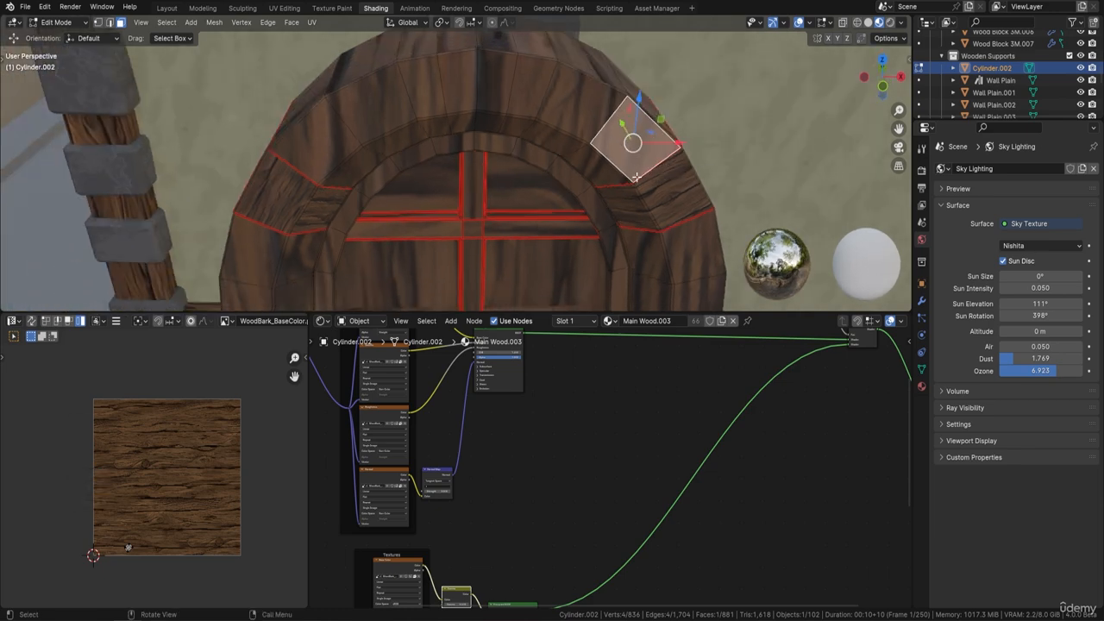
pyautogui.moveTo(635, 177); pyautogui.dragTo(664, 167, button='middle')
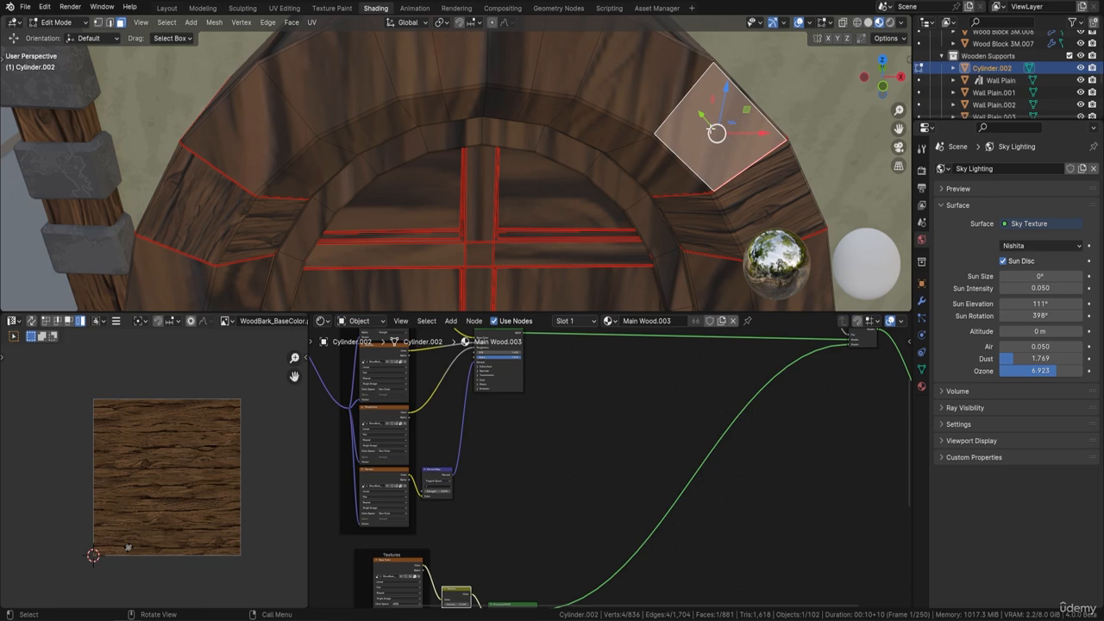
pyautogui.hotkey('ctrl', 'l')
pyautogui.moveTo(702, 129); pyautogui.dragTo(214, 62, button='middle')
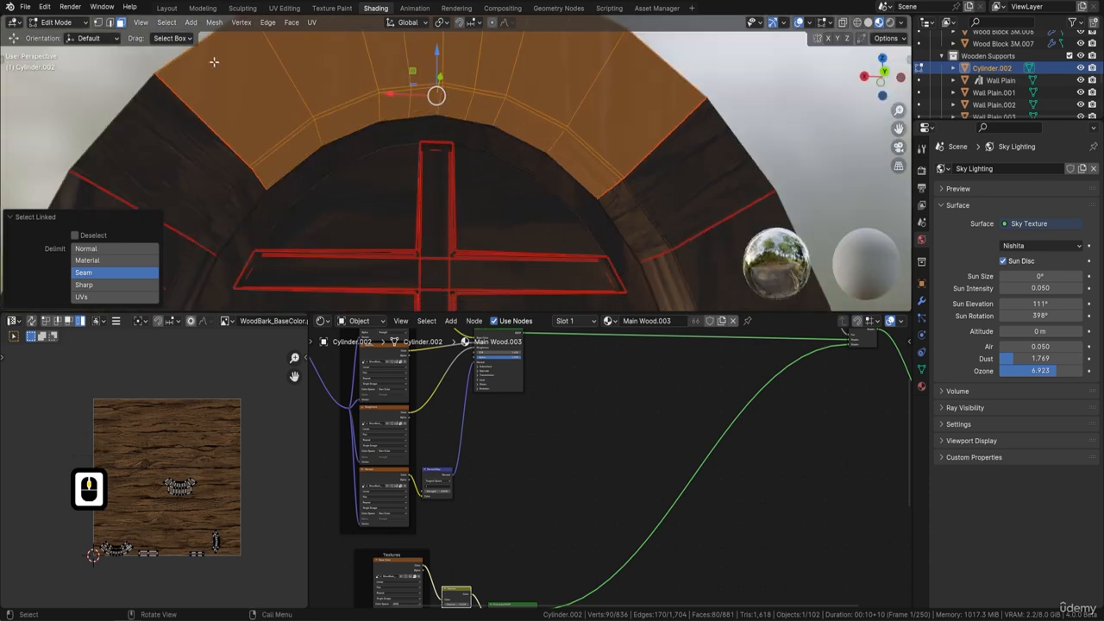
# - Mark a seam along the inner edge path on the arch's back, between the seams of the two side blocks
pyautogui.click(109, 22)
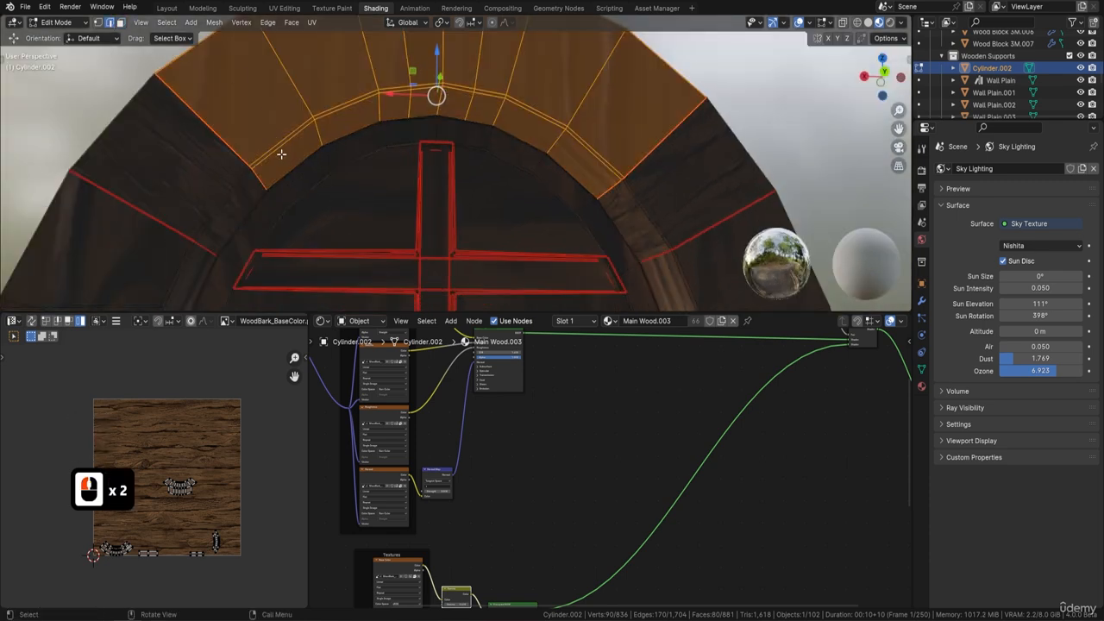
pyautogui.click(272, 156)
pyautogui.click(271, 156)
pyautogui.keyDown('alt'); pyautogui.keyDown('shift'); pyautogui.click(272, 156); pyautogui.keyUp('shift'); pyautogui.keyUp('alt')
pyautogui.scroll(-1, 338, 155)
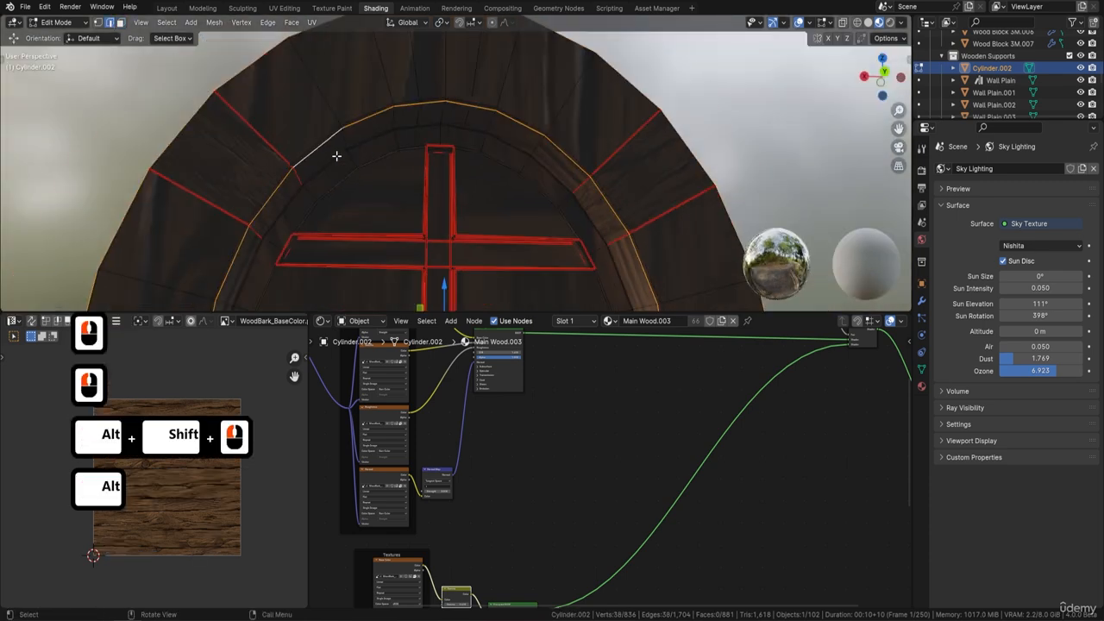
pyautogui.click(314, 150)
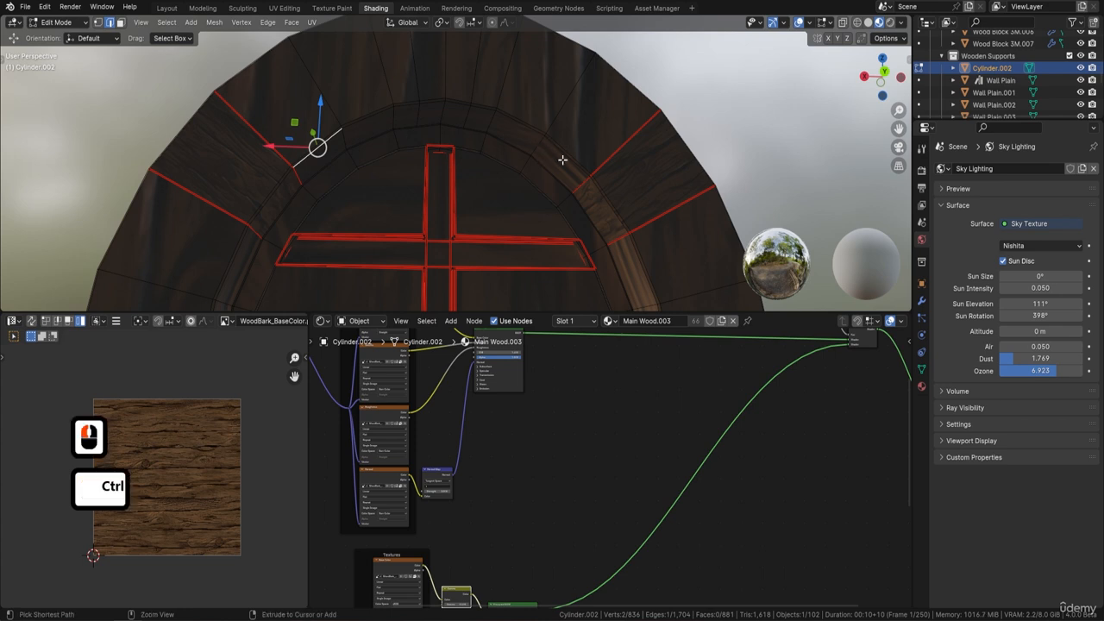
pyautogui.keyDown('ctrl'); pyautogui.click(594, 158); pyautogui.keyUp('ctrl')
pyautogui.rightClick(594, 158)
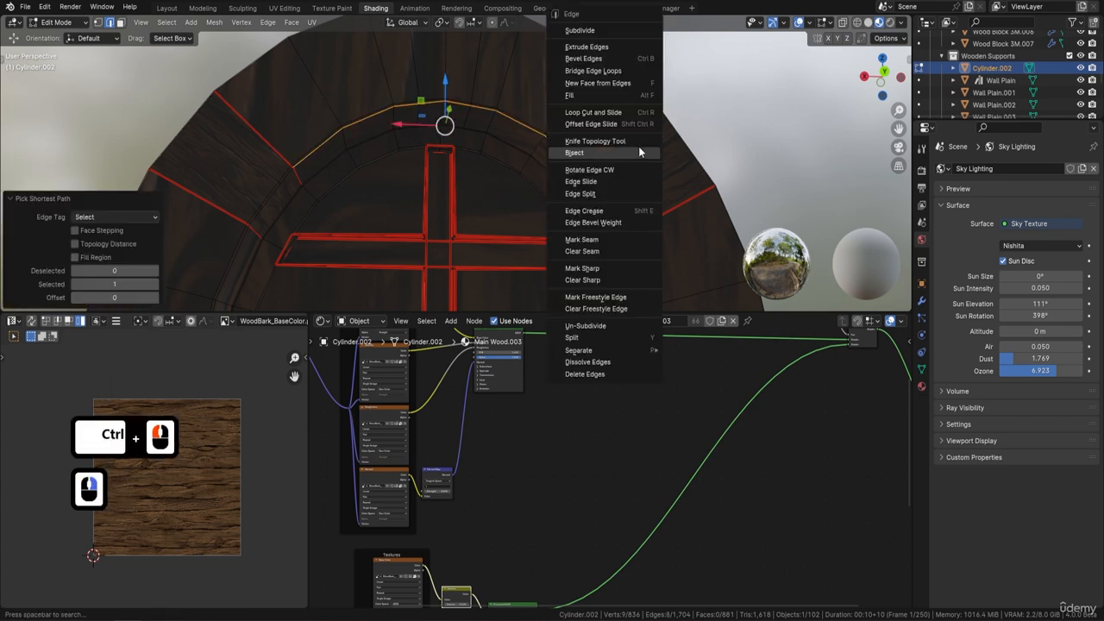
pyautogui.click(604, 227)
pyautogui.moveTo(455, 172); pyautogui.dragTo(465, 189, button='middle')
# - Select the arch's top section with linked faces delimited by seam and unwrap it
pyautogui.click(119, 23)
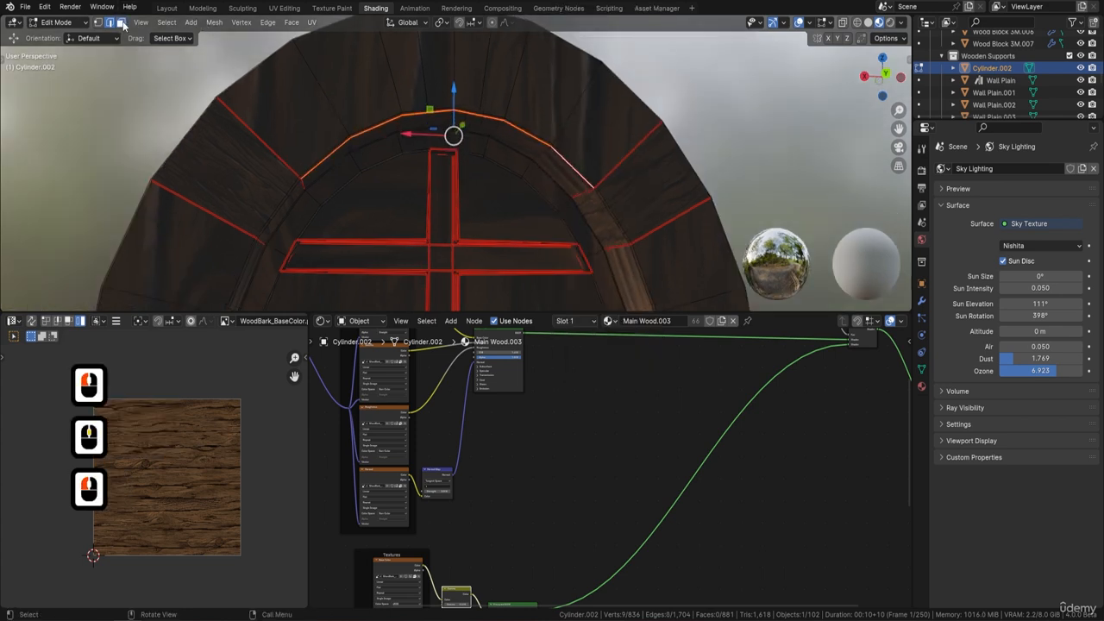
pyautogui.click(291, 114)
pyautogui.moveTo(292, 114); pyautogui.dragTo(247, 272, button='middle')
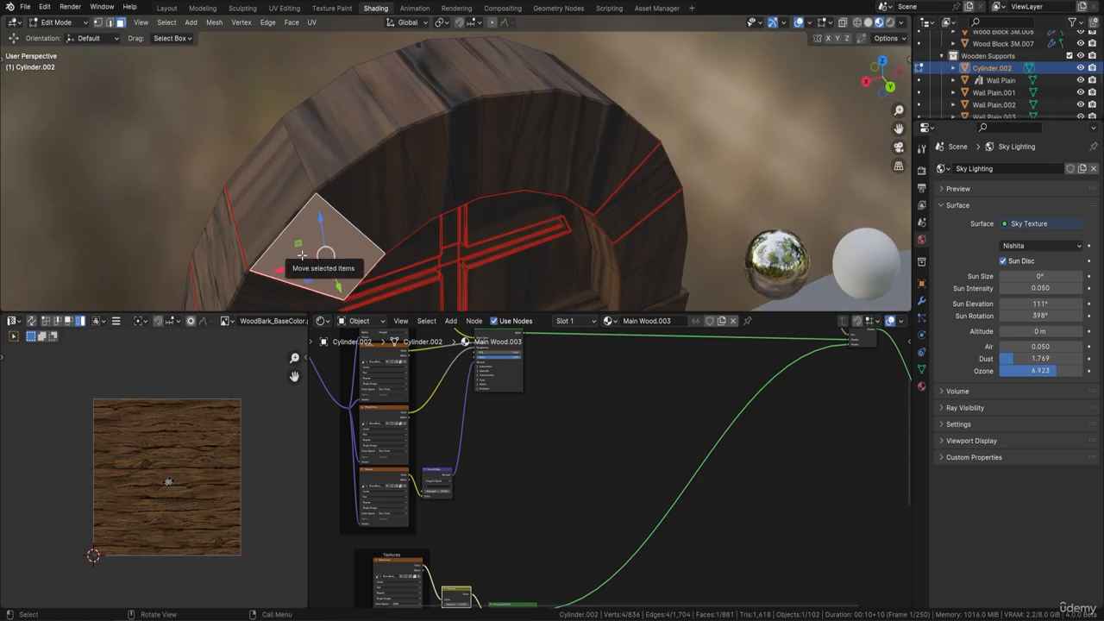
pyautogui.hotkey('ctrl', 'l')
pyautogui.press('u')
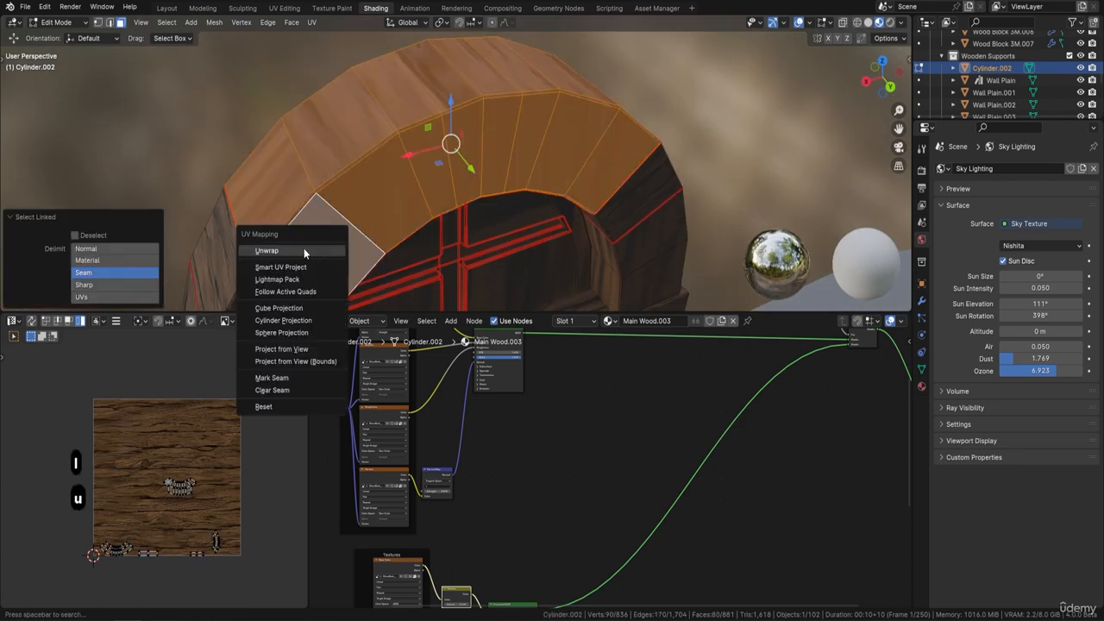
pyautogui.click(304, 250)
# - Rotate the arch top section's UV island by 90° and check the wood grain on the window in Object Mode
pyautogui.moveTo(304, 250); pyautogui.dragTo(405, 190, button='middle')
pyautogui.write('a')
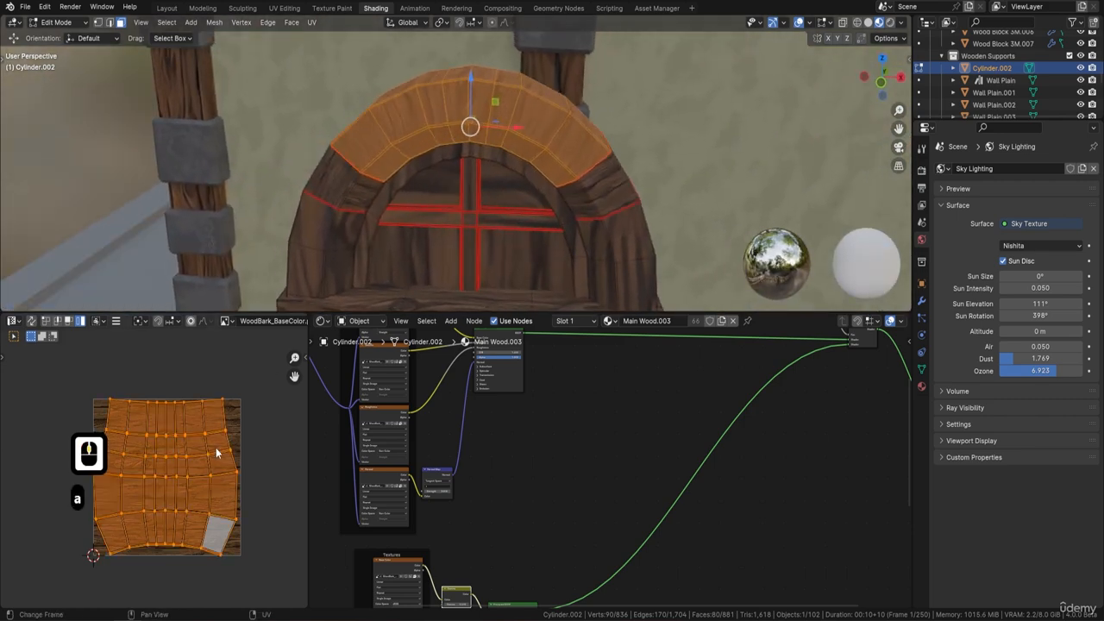
pyautogui.write('r90')
pyautogui.press('Return')
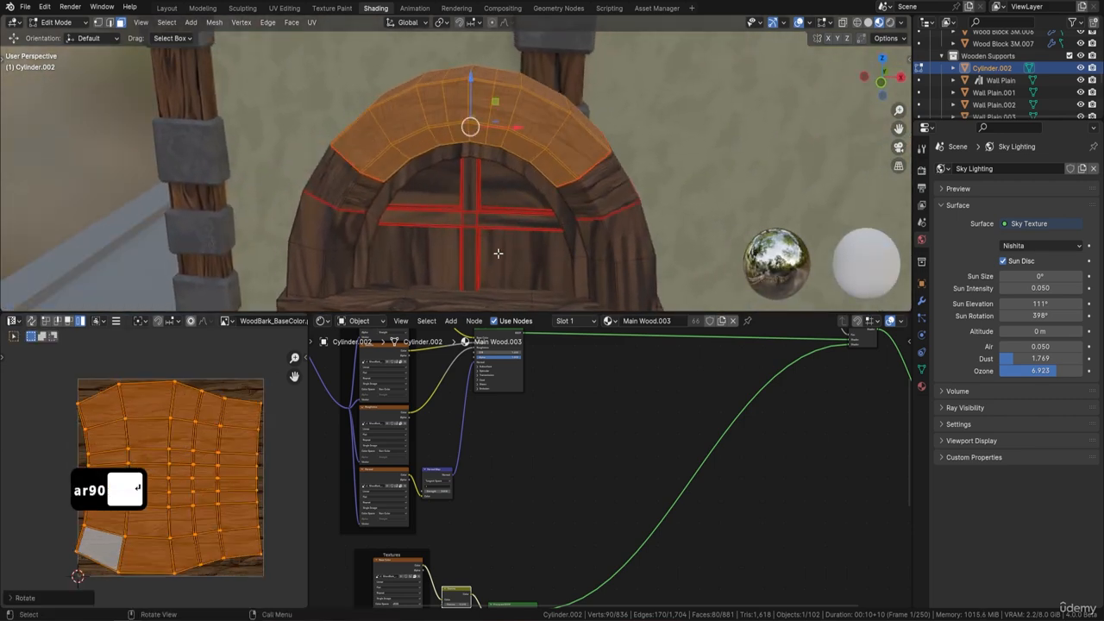
pyautogui.scroll(2, 530, 175)
pyautogui.press('Tab')
pyautogui.scroll(3, 535, 147)
pyautogui.moveTo(549, 128); pyautogui.dragTo(538, 131, button='middle')
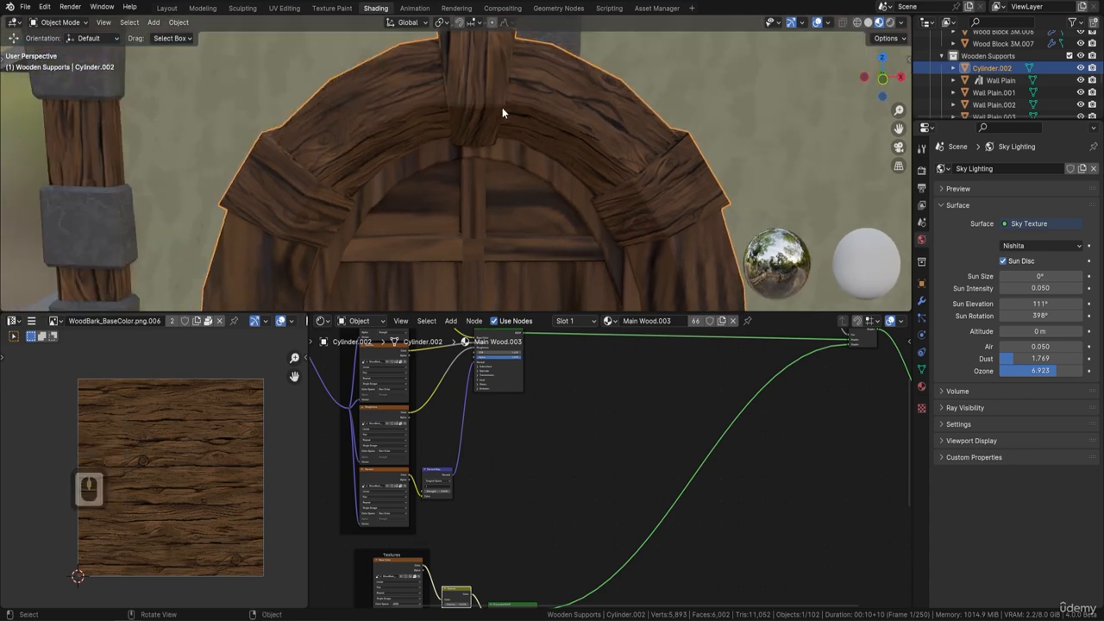
pyautogui.scroll(-3, 555, 140)
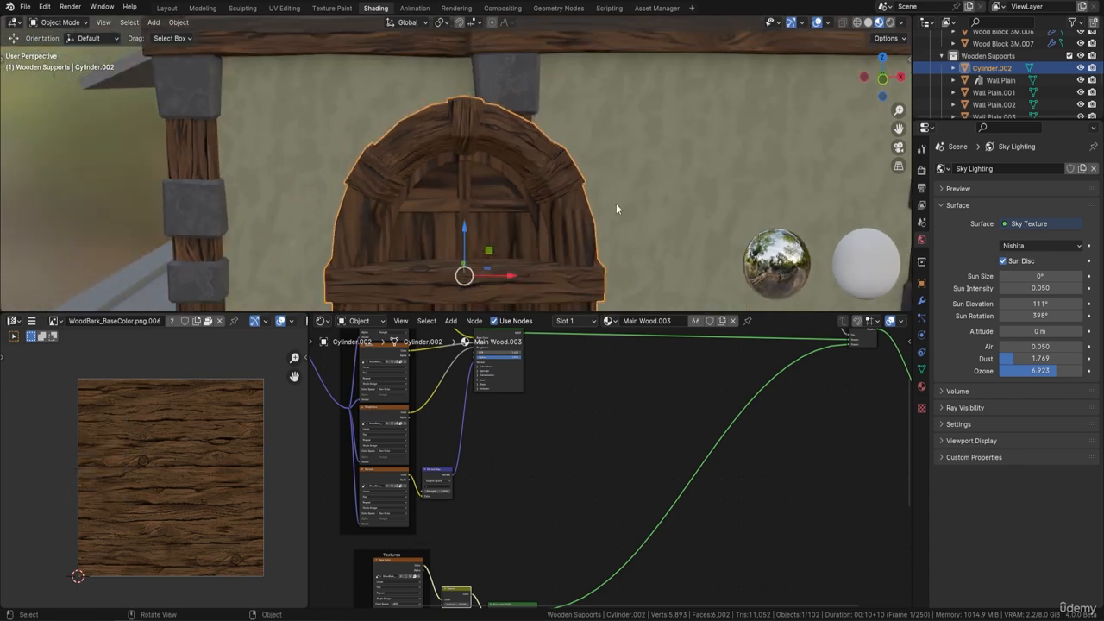
pyautogui.keyDown('shift'); pyautogui.moveTo(616, 204); pyautogui.dragTo(515, 129, button='middle'); pyautogui.keyUp('shift')
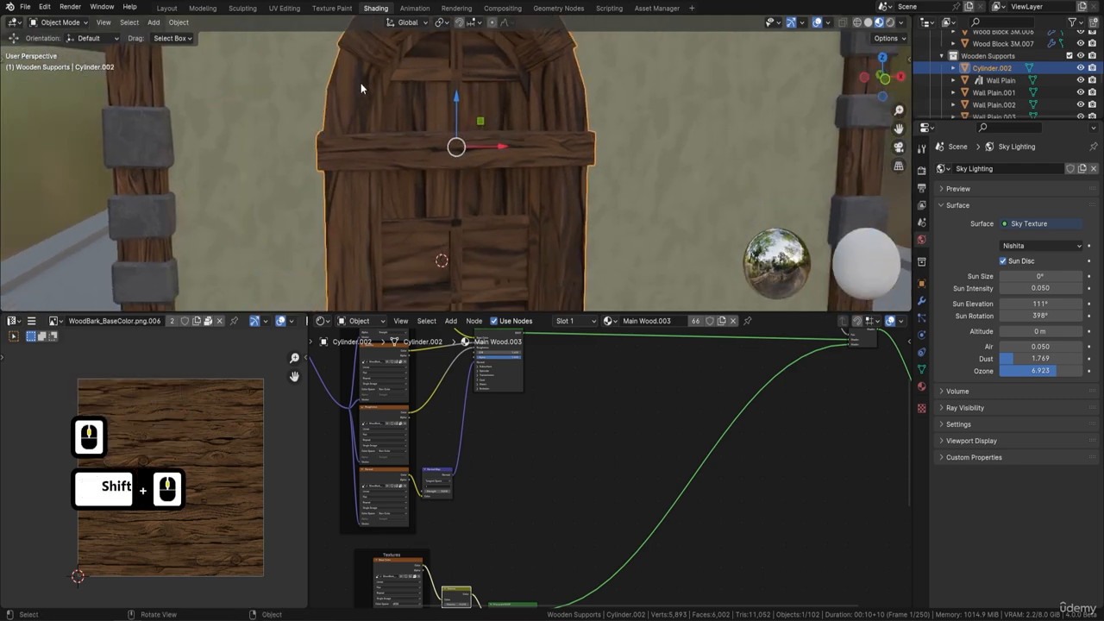
# - Enter Edit Mode on the arched window and select all of its faces and UV islands
pyautogui.moveTo(361, 82); pyautogui.dragTo(488, 73, button='middle')
pyautogui.moveTo(422, 71); pyautogui.dragTo(485, 56, button='middle')
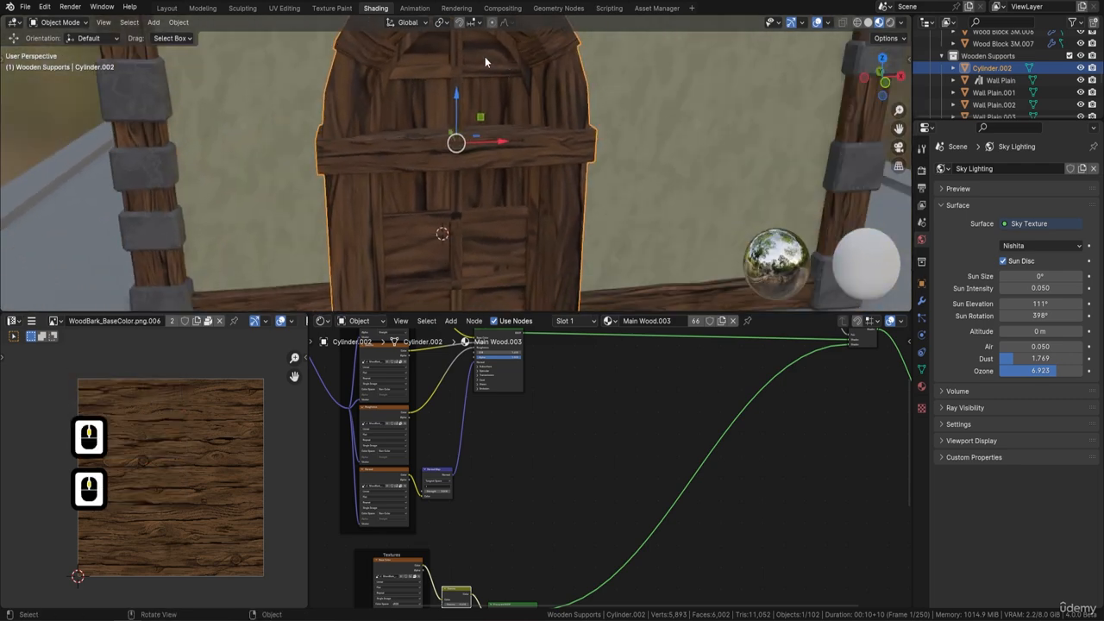
pyautogui.scroll(-2, 449, 140)
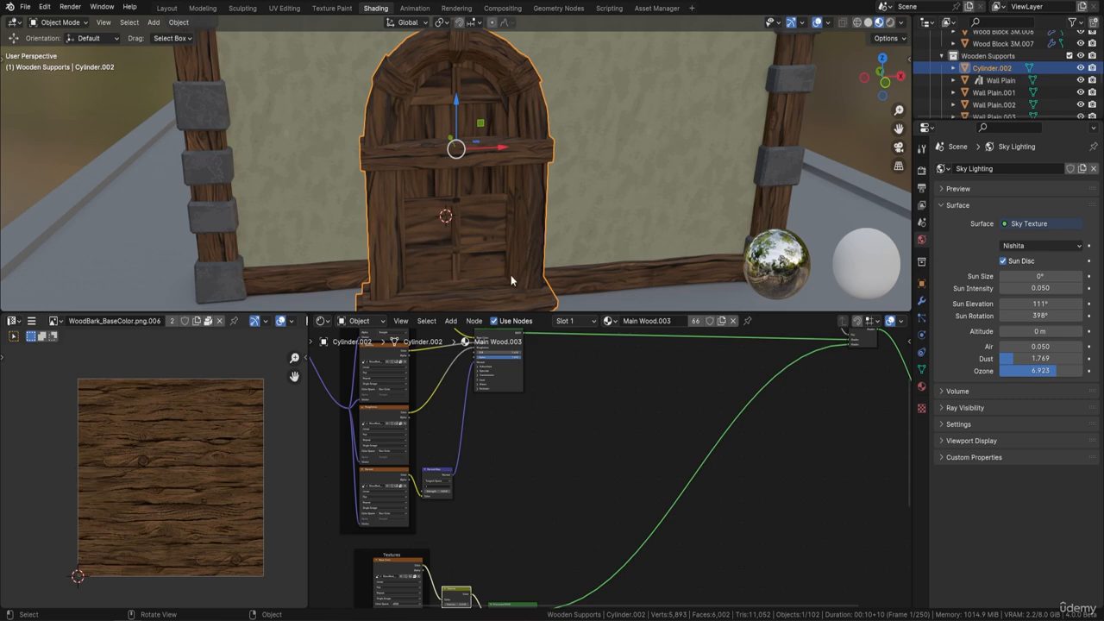
pyautogui.keyDown('shift'); pyautogui.moveTo(510, 275); pyautogui.dragTo(530, 149, button='middle'); pyautogui.keyUp('shift')
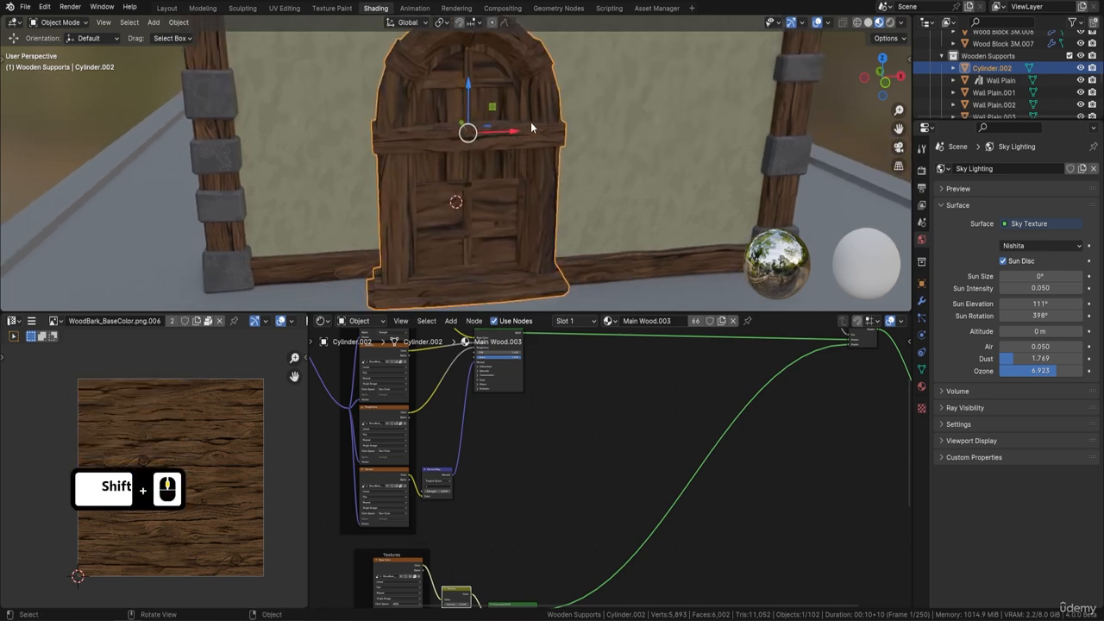
pyautogui.press('Tab')
pyautogui.press('a')
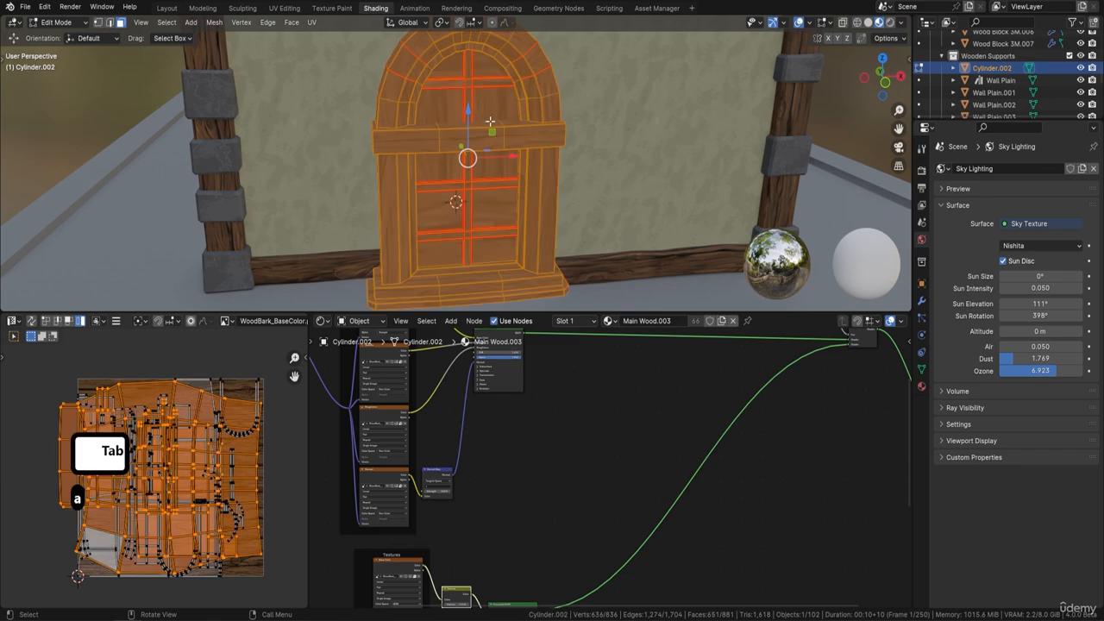
pyautogui.press('a')
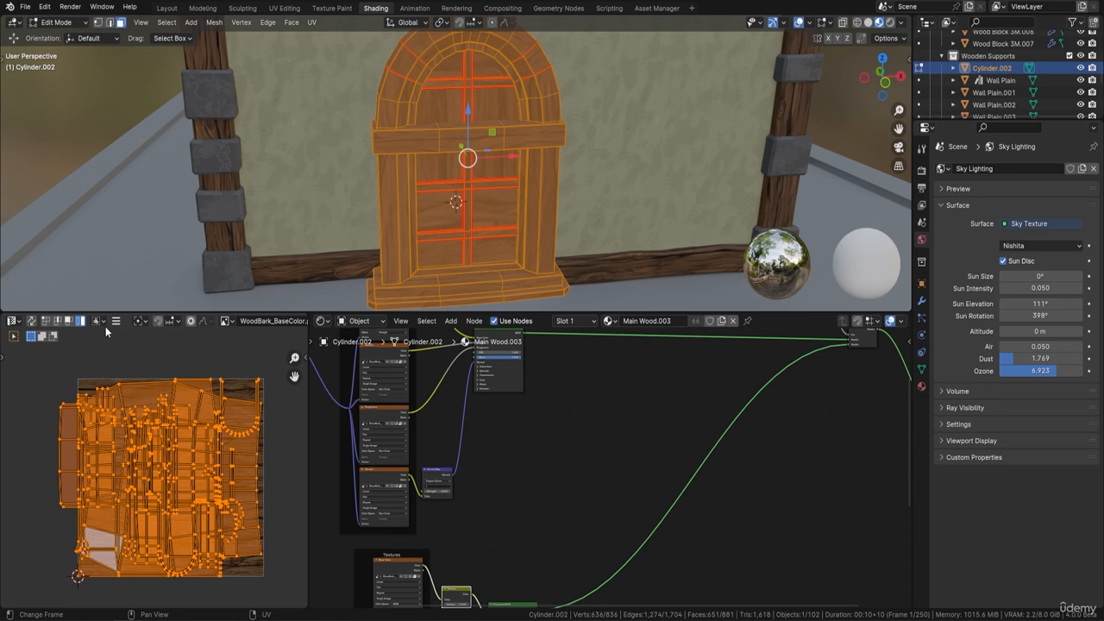
pyautogui.rightClick(134, 393)
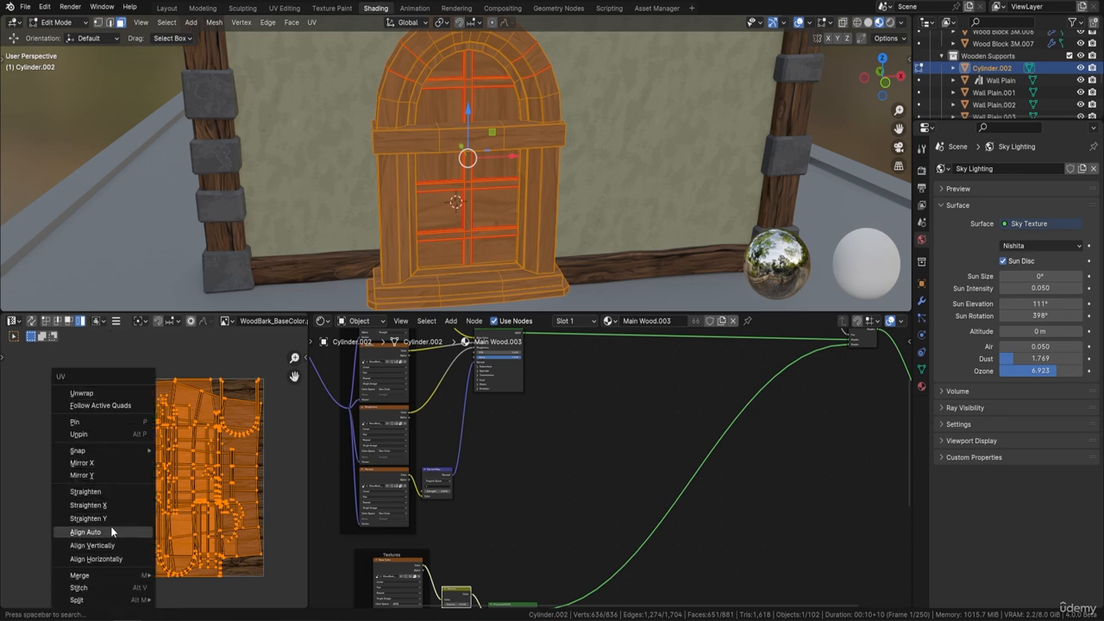
pyautogui.click(100, 405)
pyautogui.press('F9')
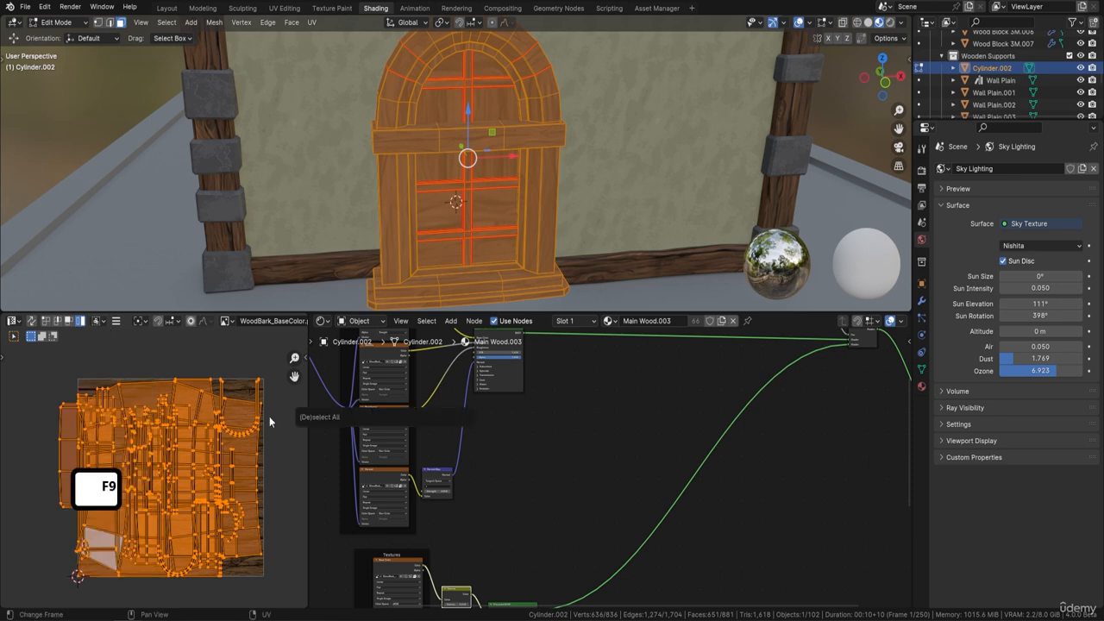
# - Equalize the texture density of all selected window UVs with Average Islands Scale
pyautogui.click(116, 322)
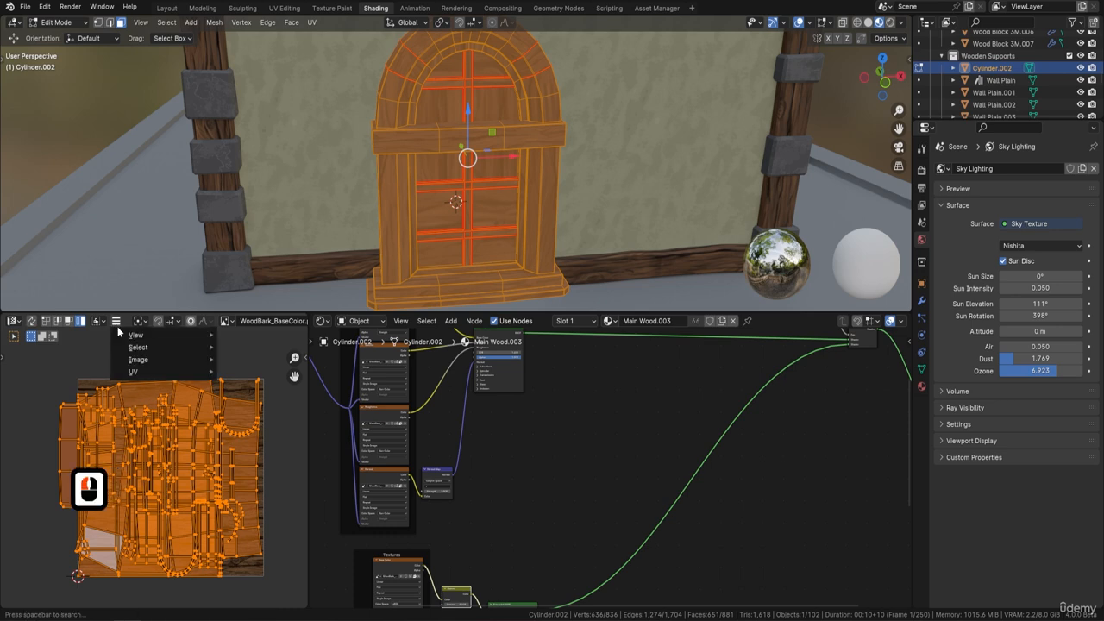
pyautogui.moveTo(133, 372)
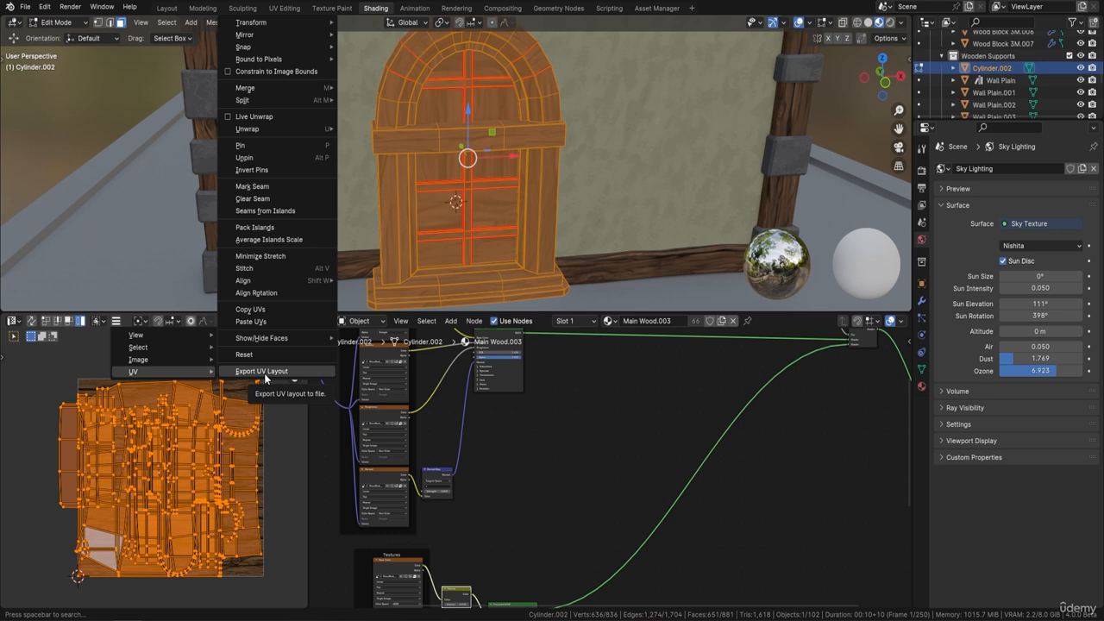
pyautogui.click(279, 241)
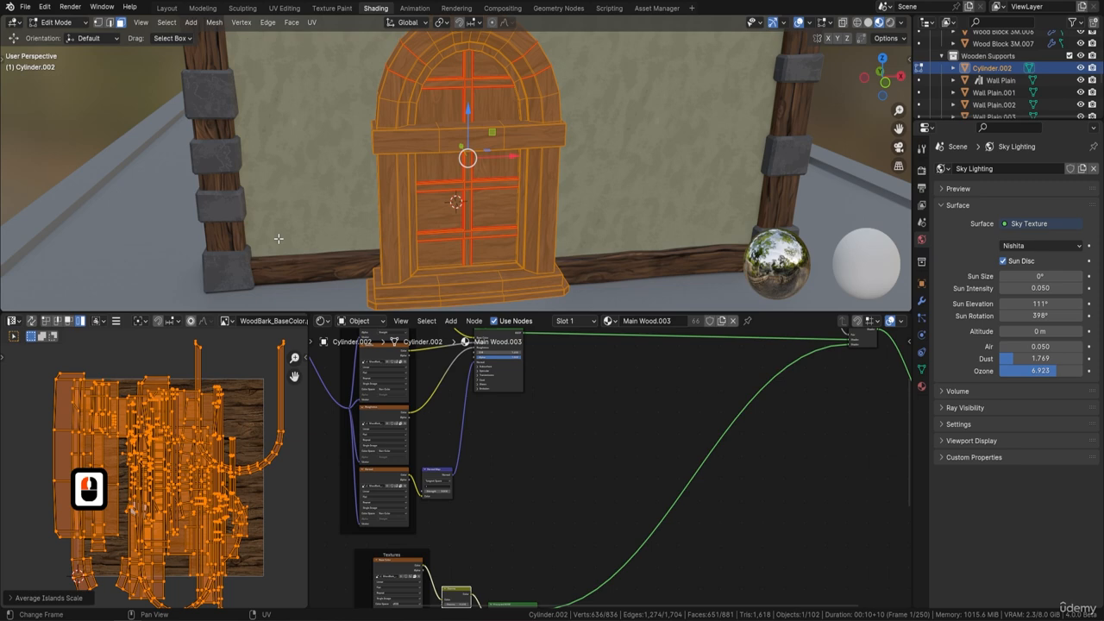
# - Pack the window's UV islands with Rotate disabled, keeping Scale on, the Exact Shape (Concave) method and a 0.001 margin
pyautogui.click(116, 322)
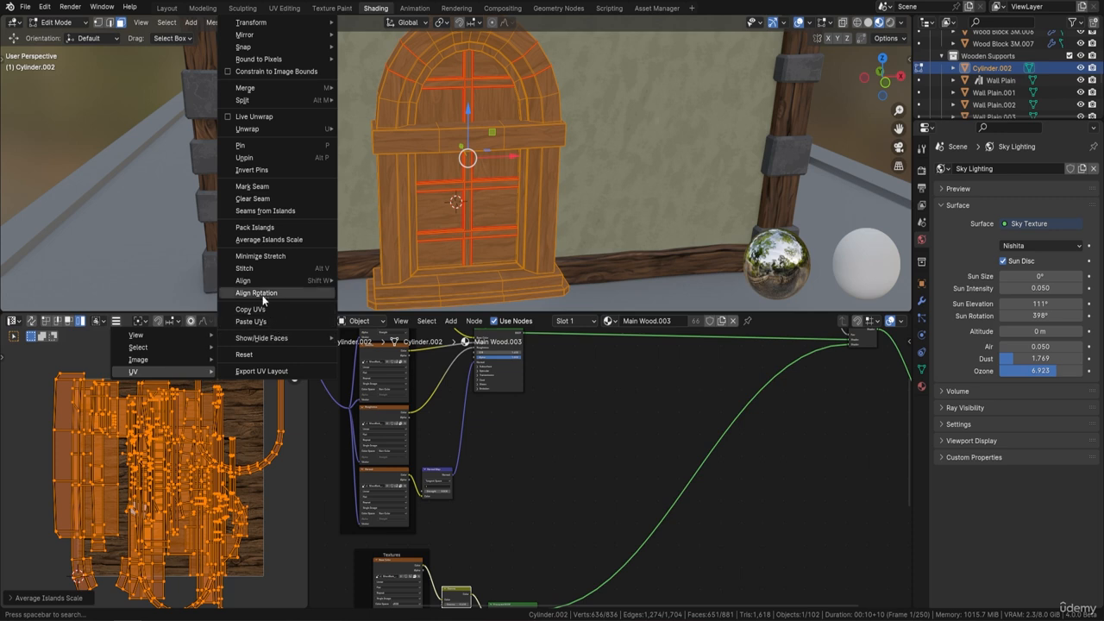
pyautogui.click(254, 227)
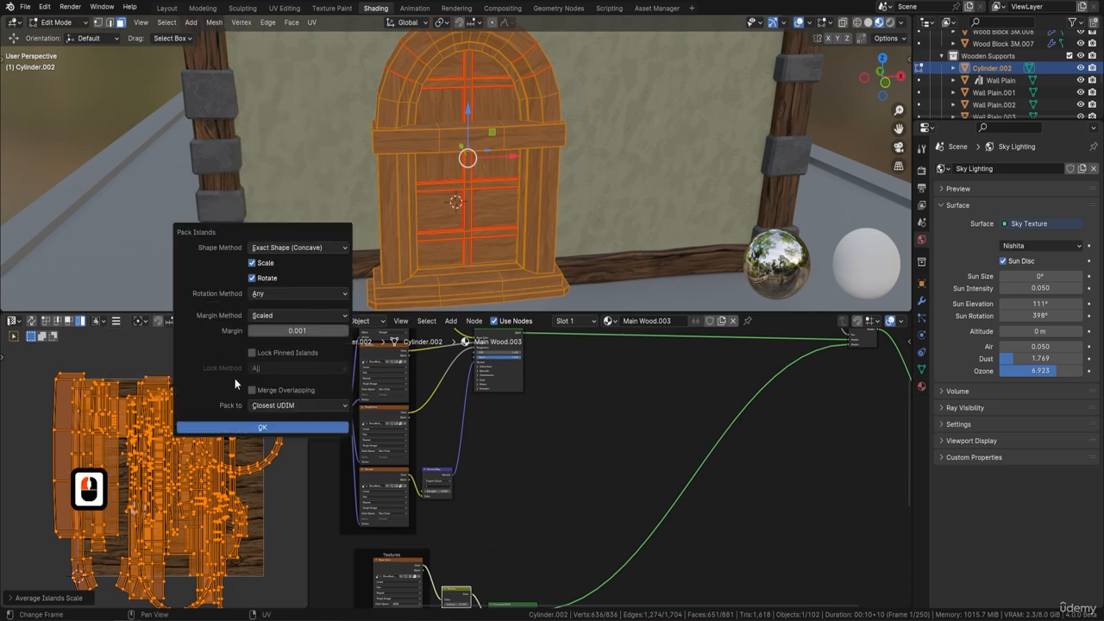
pyautogui.click(252, 278)
pyautogui.click(264, 428)
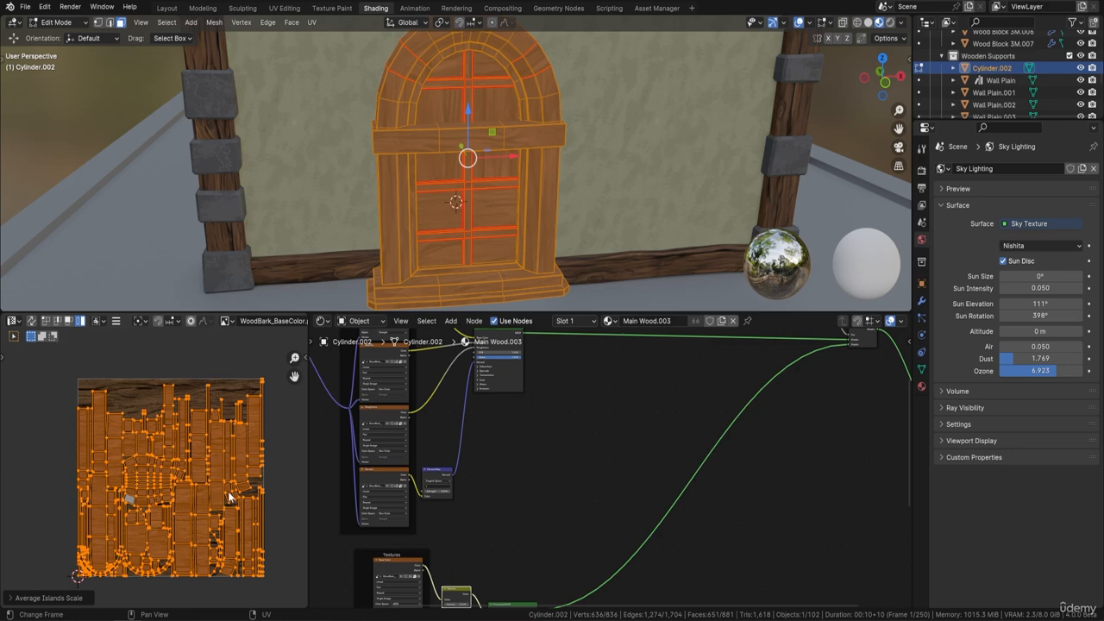
# - Scale all the packed window UV islands up to about 1.76 times and return to Object Mode
pyautogui.press('s')
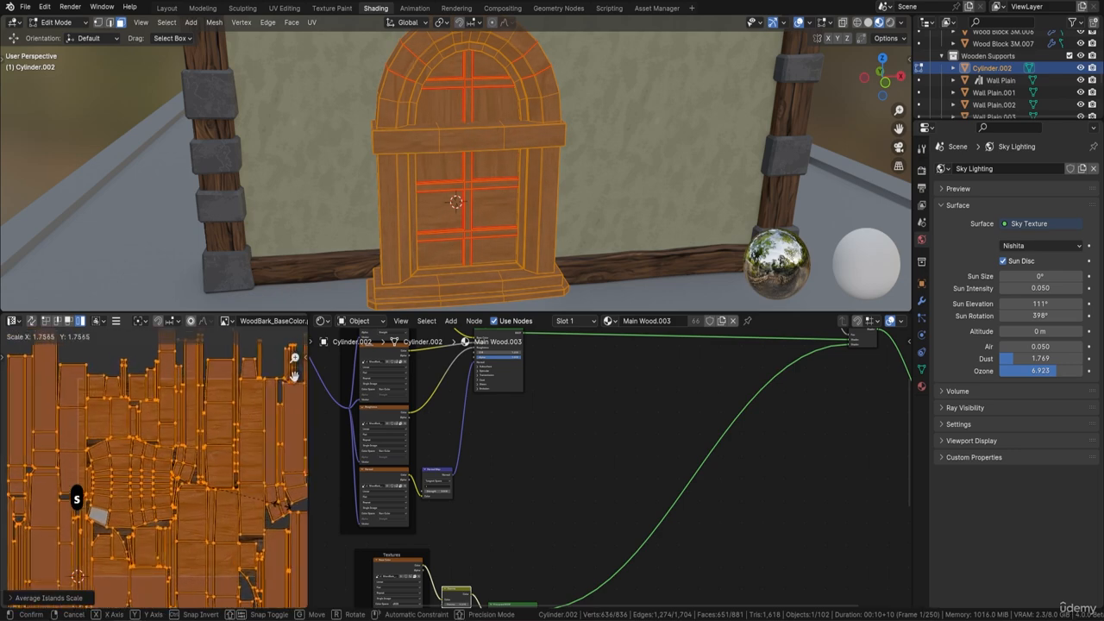
pyautogui.click(298, 509)
pyautogui.press('Tab')
# - Examine the wood grain's size and direction across the window's arch, crossbar, frame and sill from several angles
pyautogui.moveTo(545, 208); pyautogui.dragTo(366, 55, button='middle')
pyautogui.scroll(2, 443, 147)
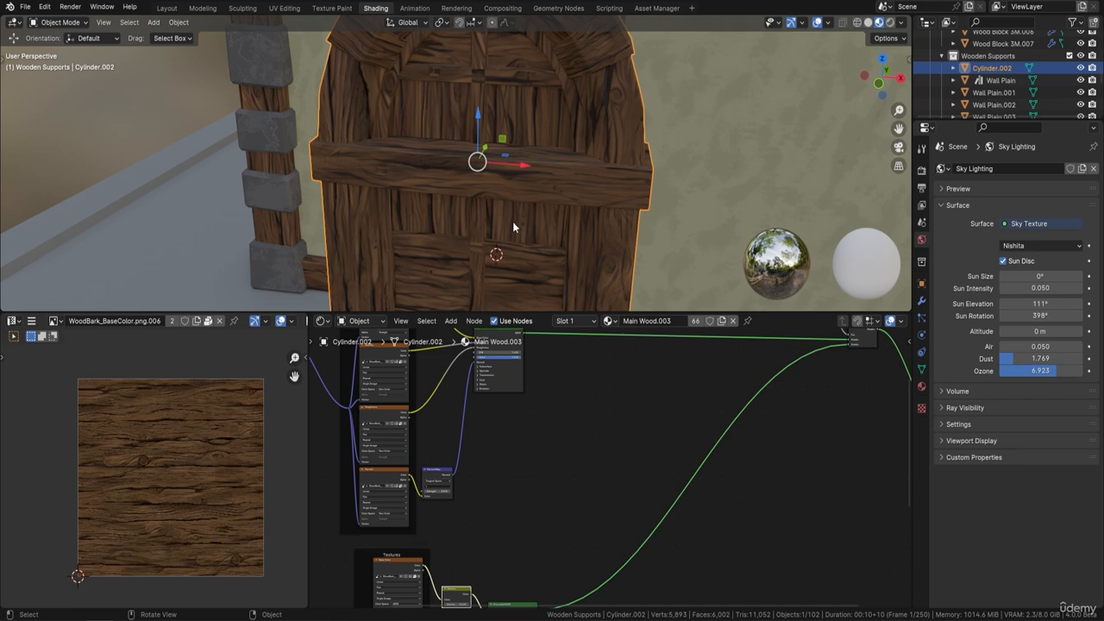
pyautogui.scroll(-2, 512, 222)
pyautogui.moveTo(516, 222); pyautogui.dragTo(569, 215, button='middle')
pyautogui.keyDown('shift'); pyautogui.moveTo(569, 215); pyautogui.dragTo(530, 138, button='middle'); pyautogui.keyUp('shift')
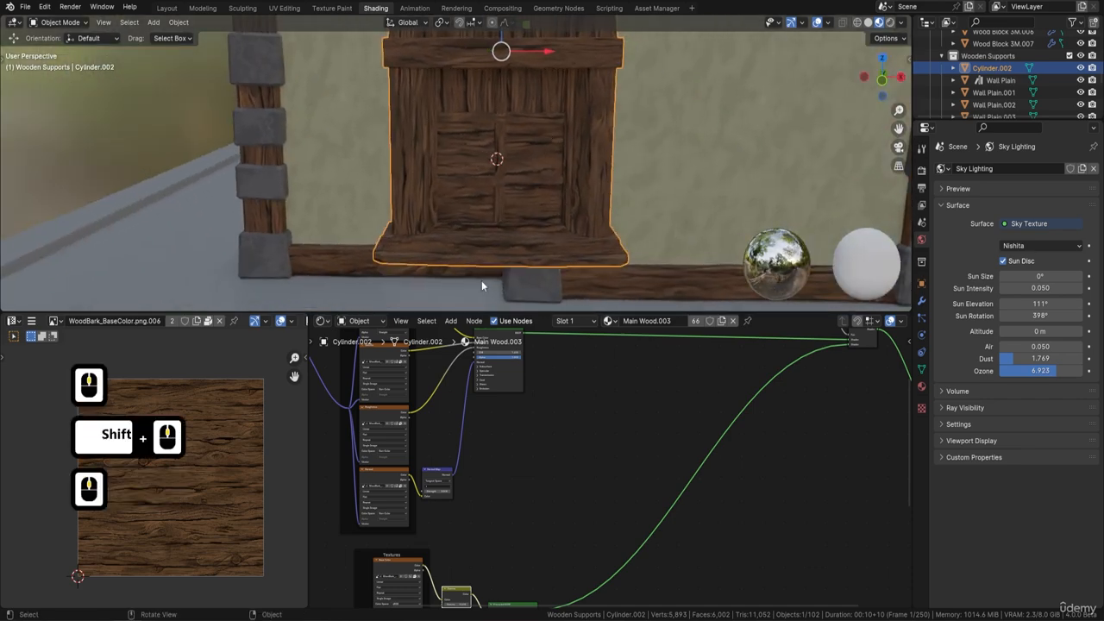
pyautogui.keyDown('shift'); pyautogui.moveTo(472, 103); pyautogui.dragTo(473, 190, button='middle'); pyautogui.keyUp('shift')
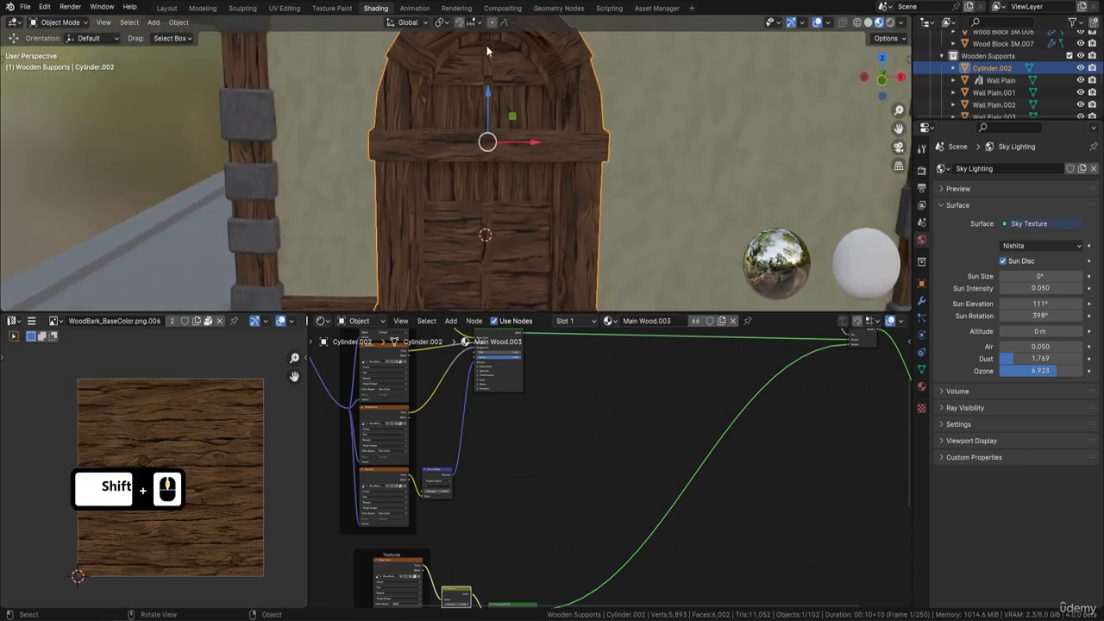
pyautogui.moveTo(581, 51); pyautogui.dragTo(490, 57, button='middle')
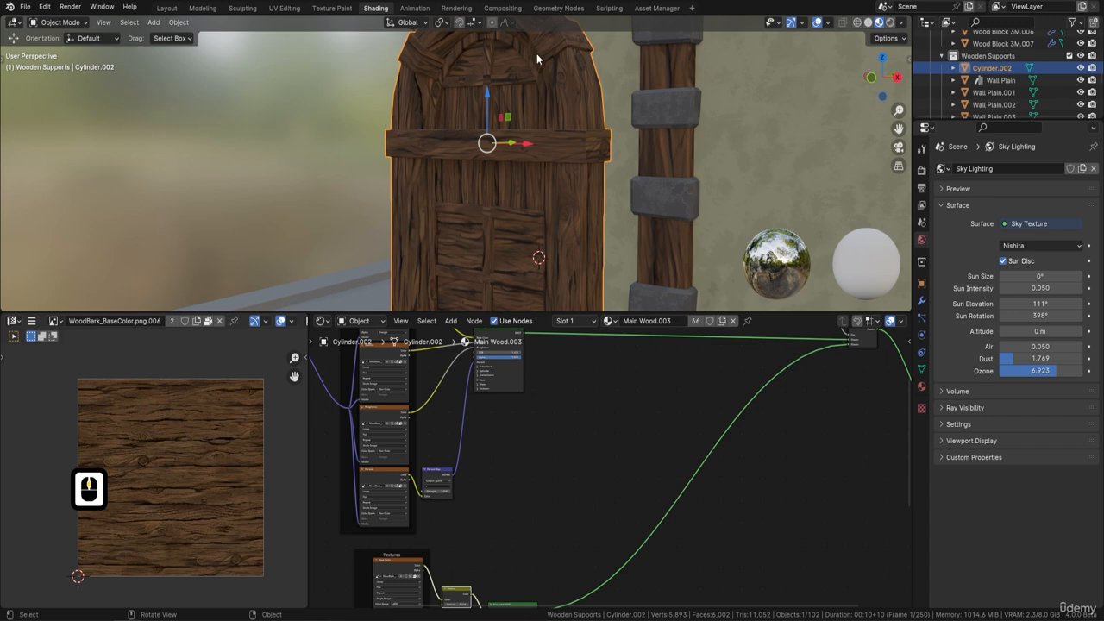
pyautogui.moveTo(537, 59); pyautogui.dragTo(454, 70, button='middle')
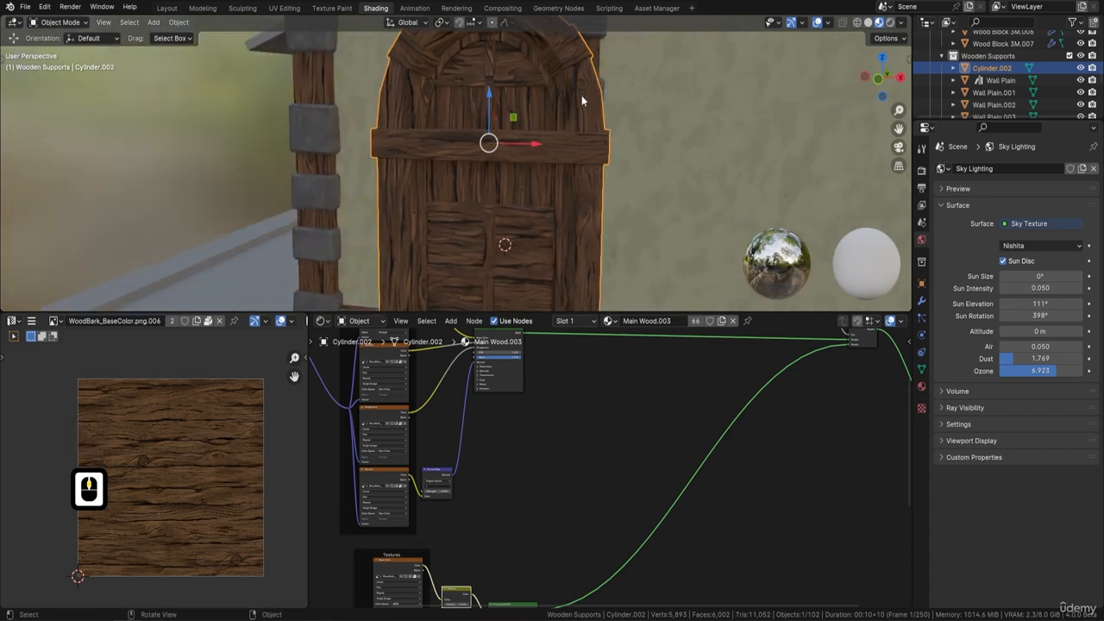